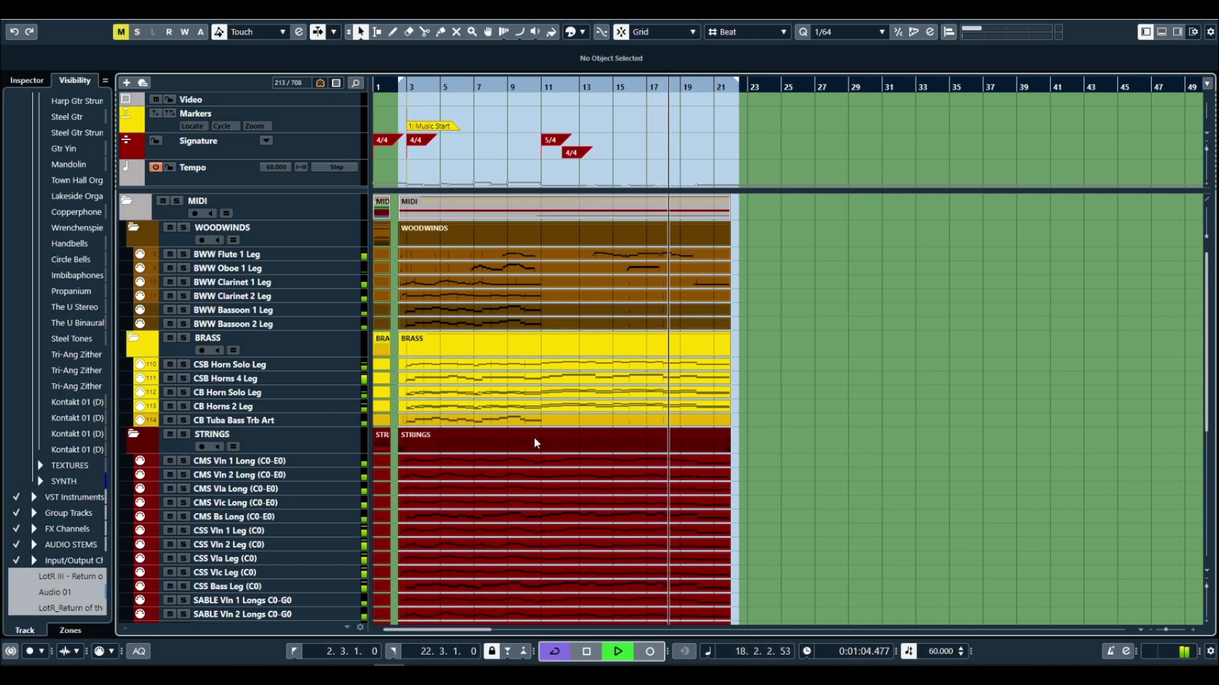
- Review the woodwind, brass, string and harp MIDI tracks of the arrangement, and stop playback
{"action": "scroll", "coordinate": [535, 438], "scroll_direction": "down", "scroll_amount": 3}
{"action": "scroll", "coordinate": [533, 443], "scroll_direction": "down", "scroll_amount": 3}
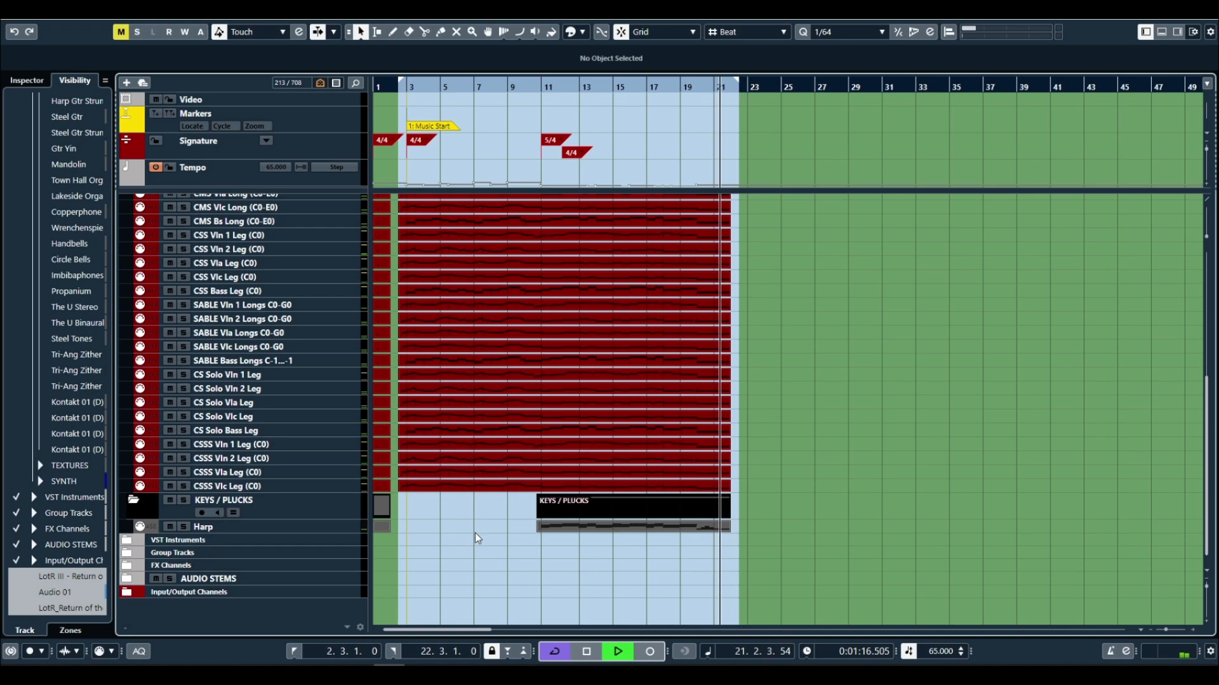
{"action": "scroll", "coordinate": [440, 532], "scroll_direction": "up", "scroll_amount": 5}
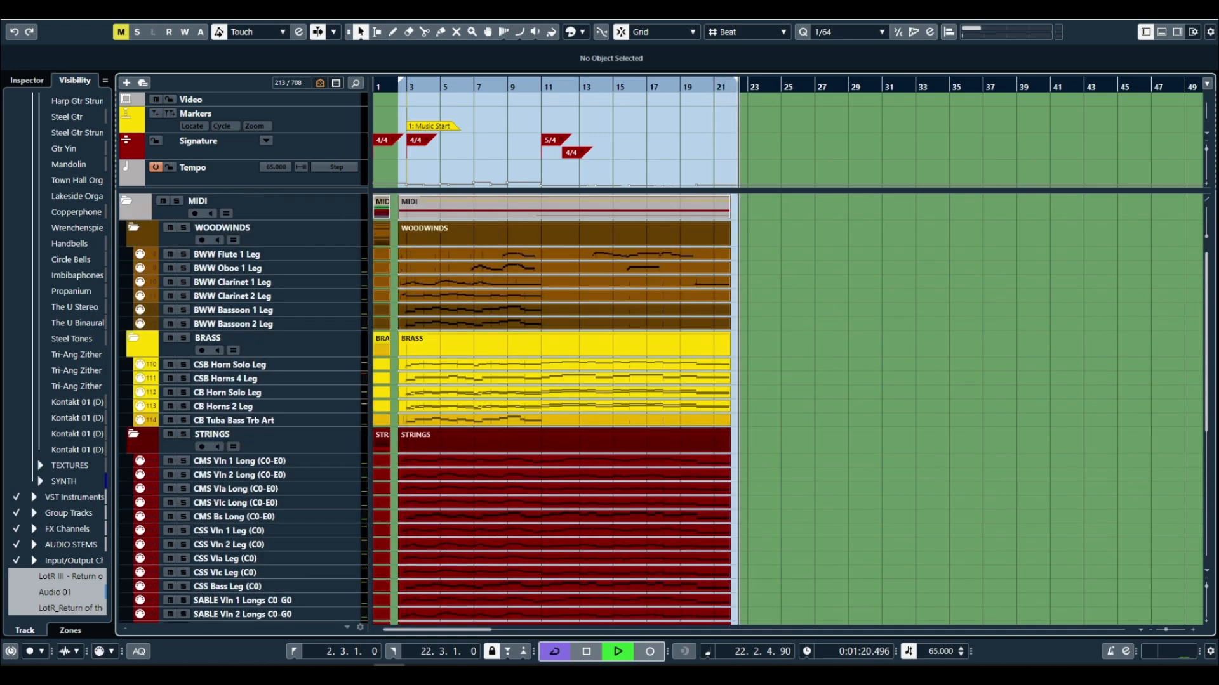
{"action": "key", "text": "space"}
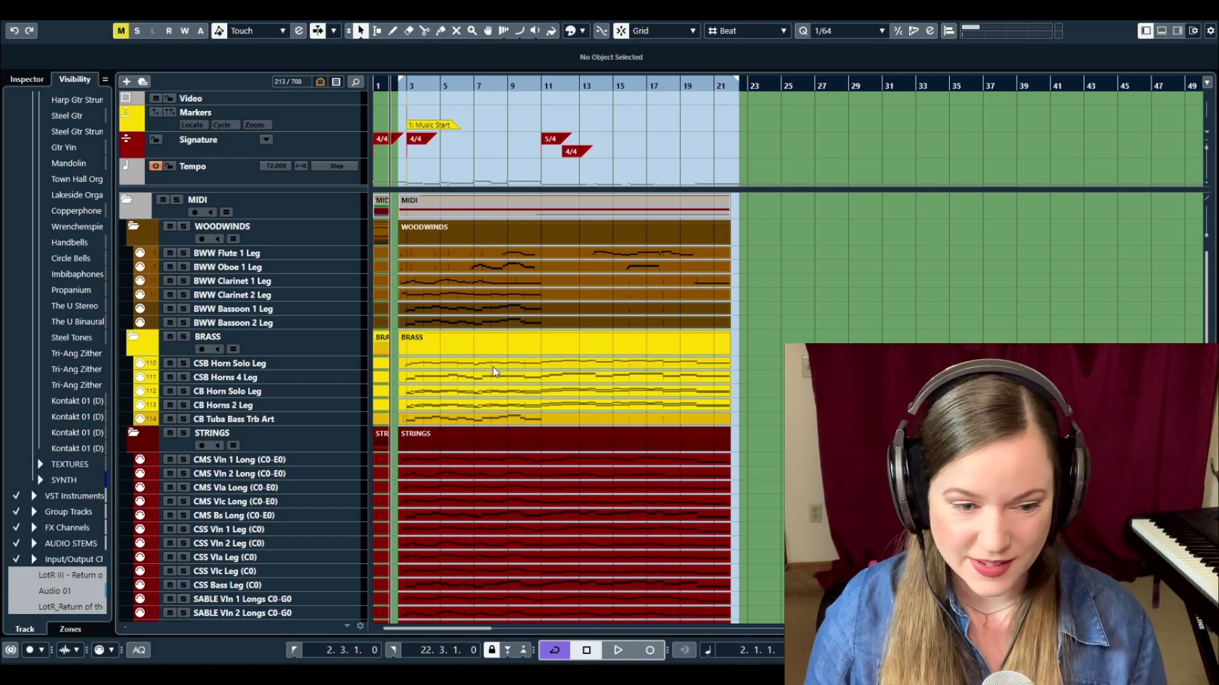
{"action": "scroll", "coordinate": [493, 372], "scroll_direction": "down", "scroll_amount": 5}
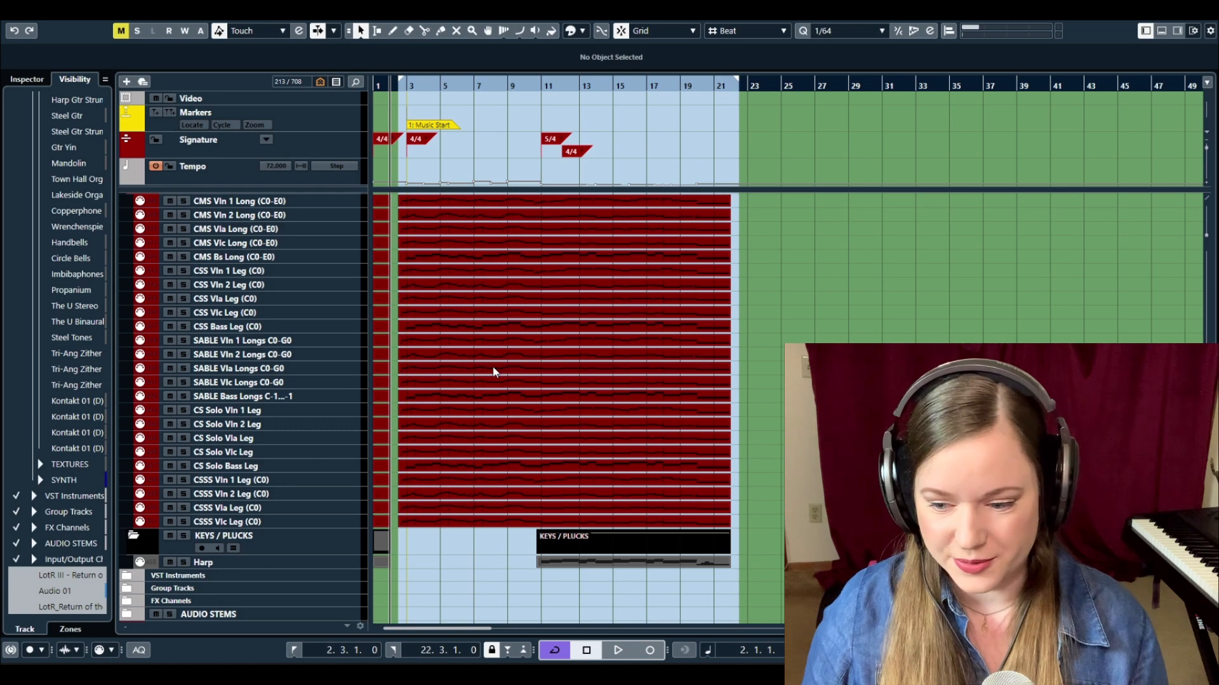
{"action": "scroll", "coordinate": [494, 373], "scroll_direction": "up", "scroll_amount": 5}
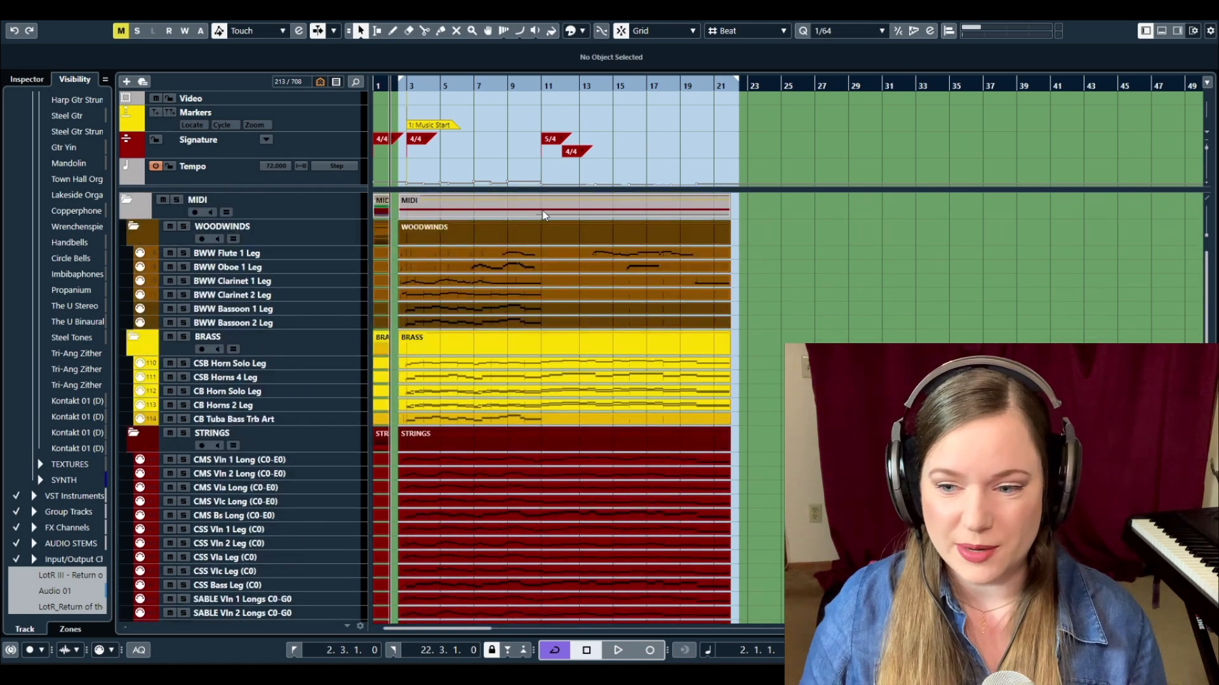
- Open the Tempo Track Editor, examine the tempo changes across bars 1 to 22, and close the editor
{"action": "double_click", "coordinate": [391, 172]}
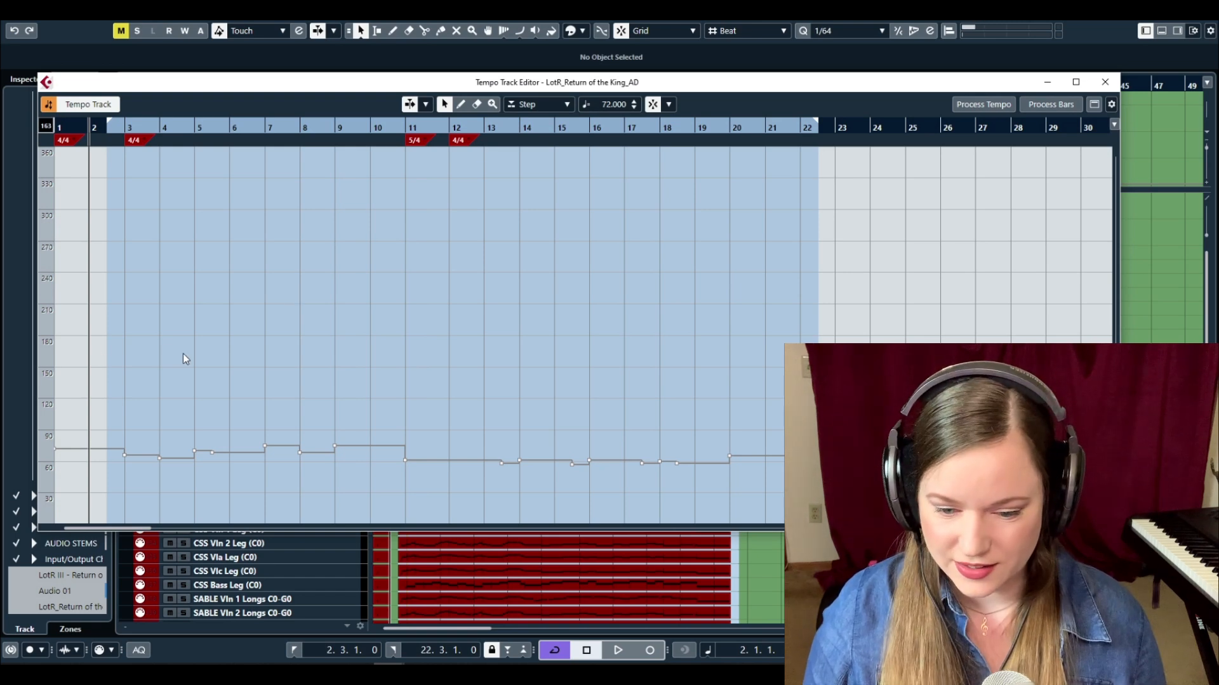
{"action": "left_click_drag", "start_coordinate": [93, 128], "coordinate": [600, 150]}
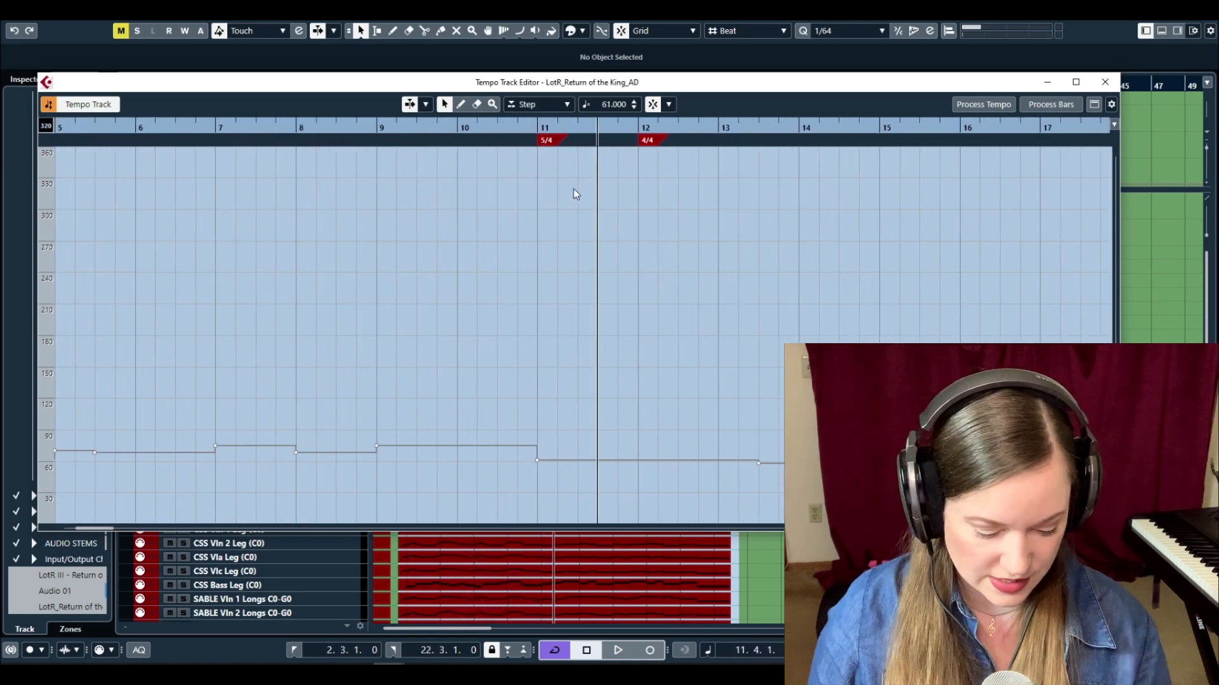
{"action": "key", "text": "g"}
{"action": "key", "text": "g"}
{"action": "key", "text": "g"}
{"action": "key", "text": "g"}
{"action": "key", "text": "g"}
{"action": "key", "text": "g"}
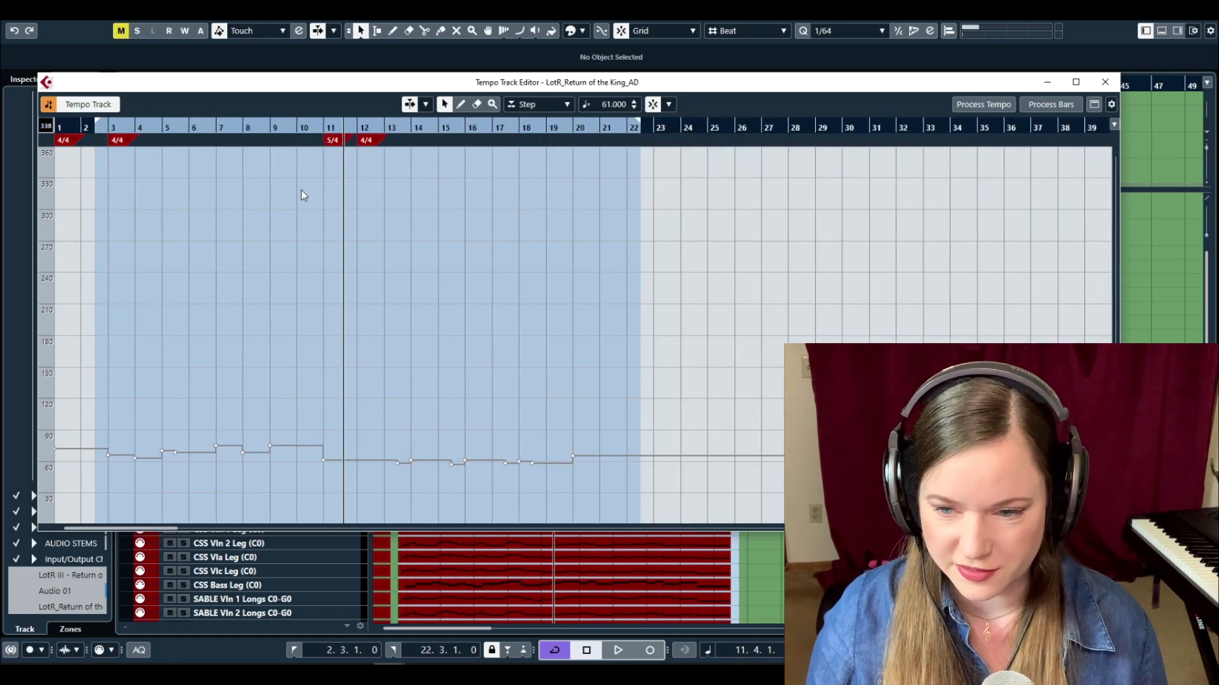
{"action": "key", "text": "ctrl+t"}
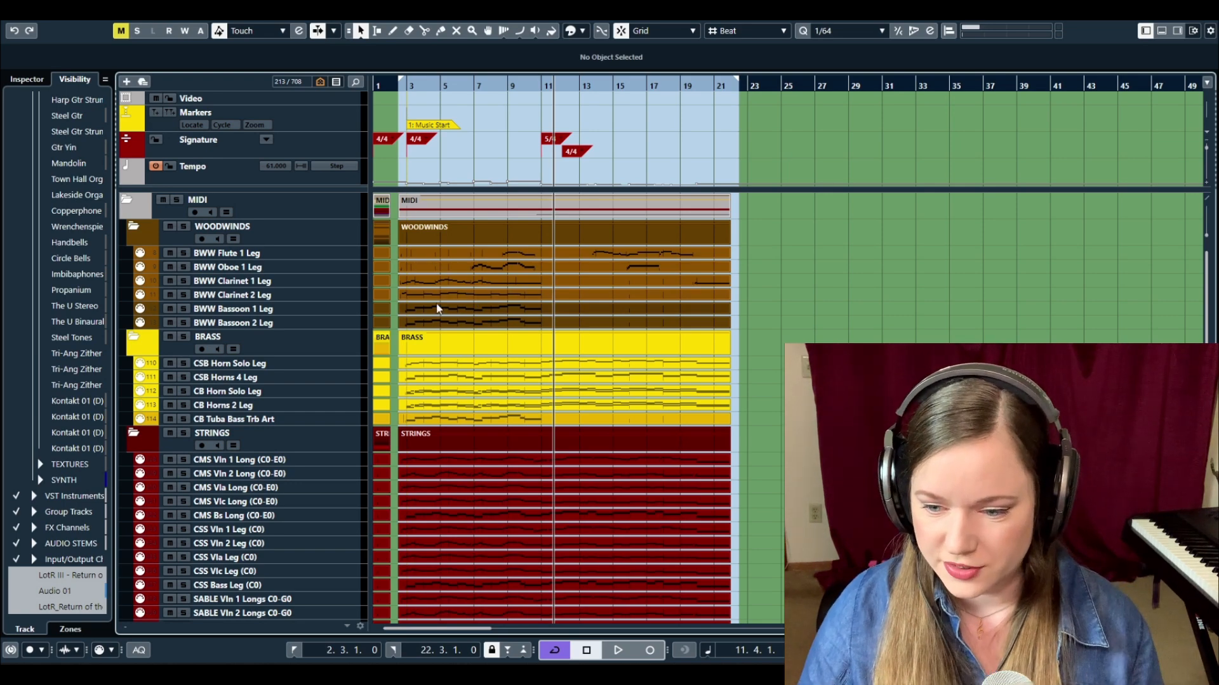
- Solo the CMS Bs Long, CSS Bass Leg, SABLE Bass Longs and CS Solo Bass Leg tracks together
{"action": "scroll", "coordinate": [436, 309], "scroll_direction": "down", "scroll_amount": 5}
{"action": "scroll", "coordinate": [438, 309], "scroll_direction": "up", "scroll_amount": 2}
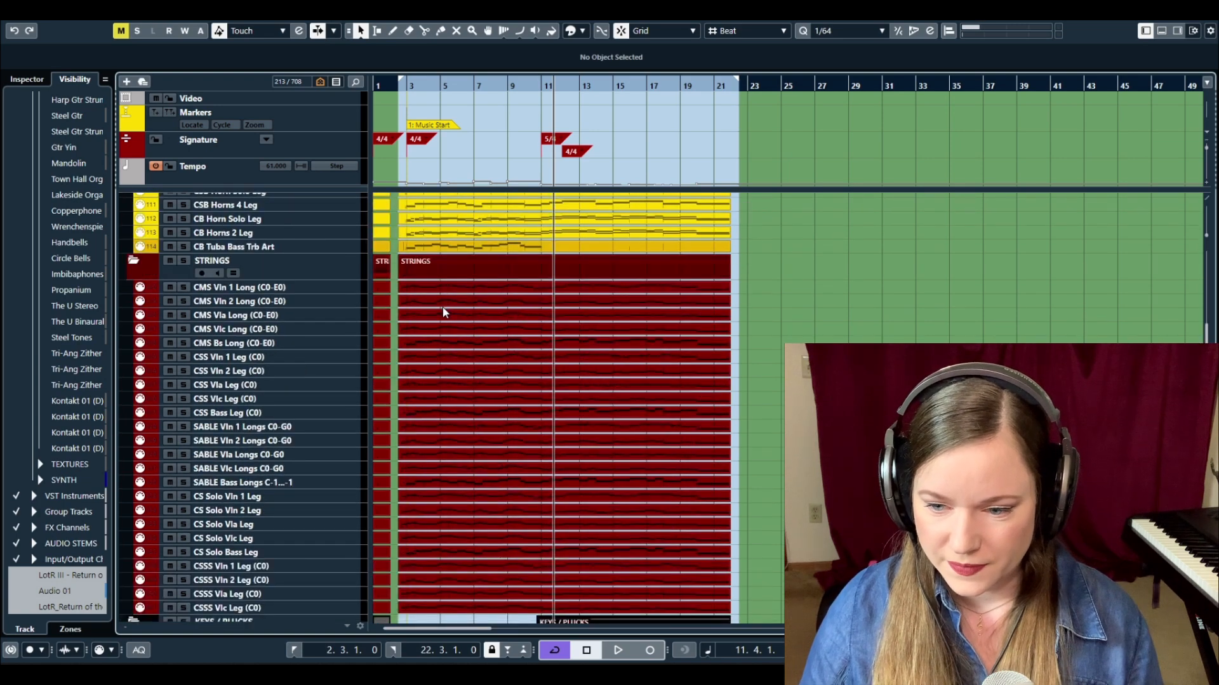
{"action": "left_click", "coordinate": [434, 346]}
{"action": "left_click", "coordinate": [429, 414], "text": "ctrl"}
{"action": "left_click", "coordinate": [422, 483], "text": "ctrl"}
{"action": "left_click", "coordinate": [416, 552], "text": "ctrl"}
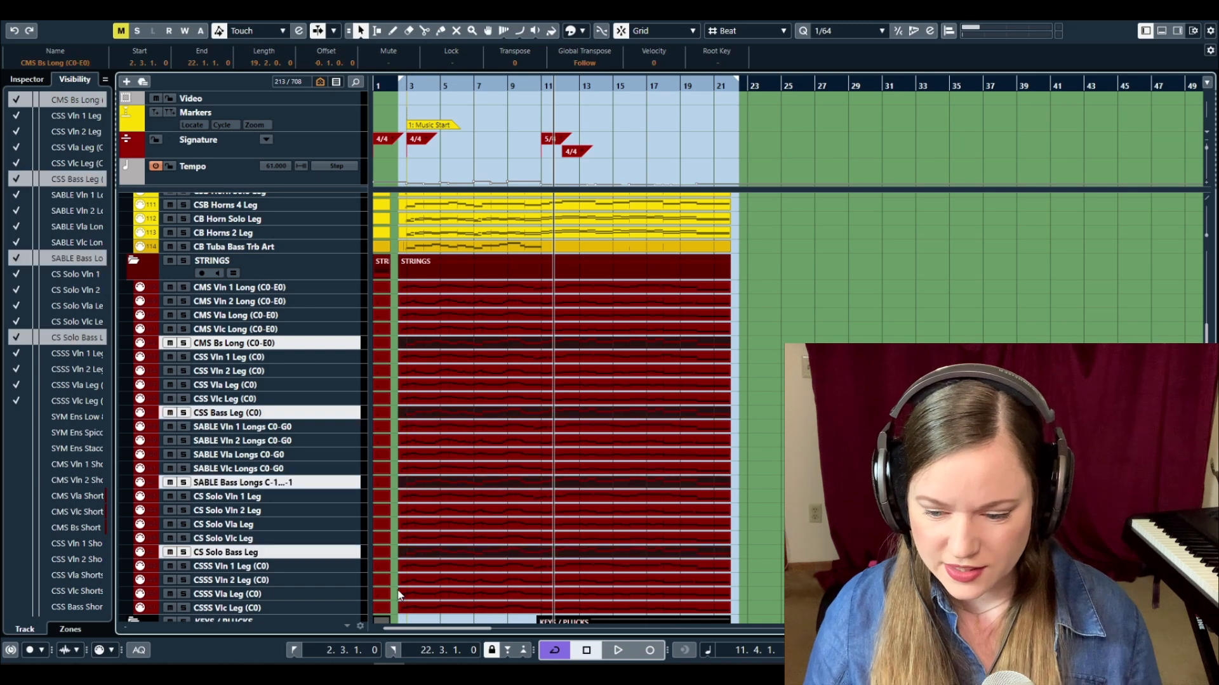
{"action": "scroll", "coordinate": [412, 581], "scroll_direction": "down", "scroll_amount": 2}
{"action": "scroll", "coordinate": [453, 555], "scroll_direction": "up", "scroll_amount": 2}
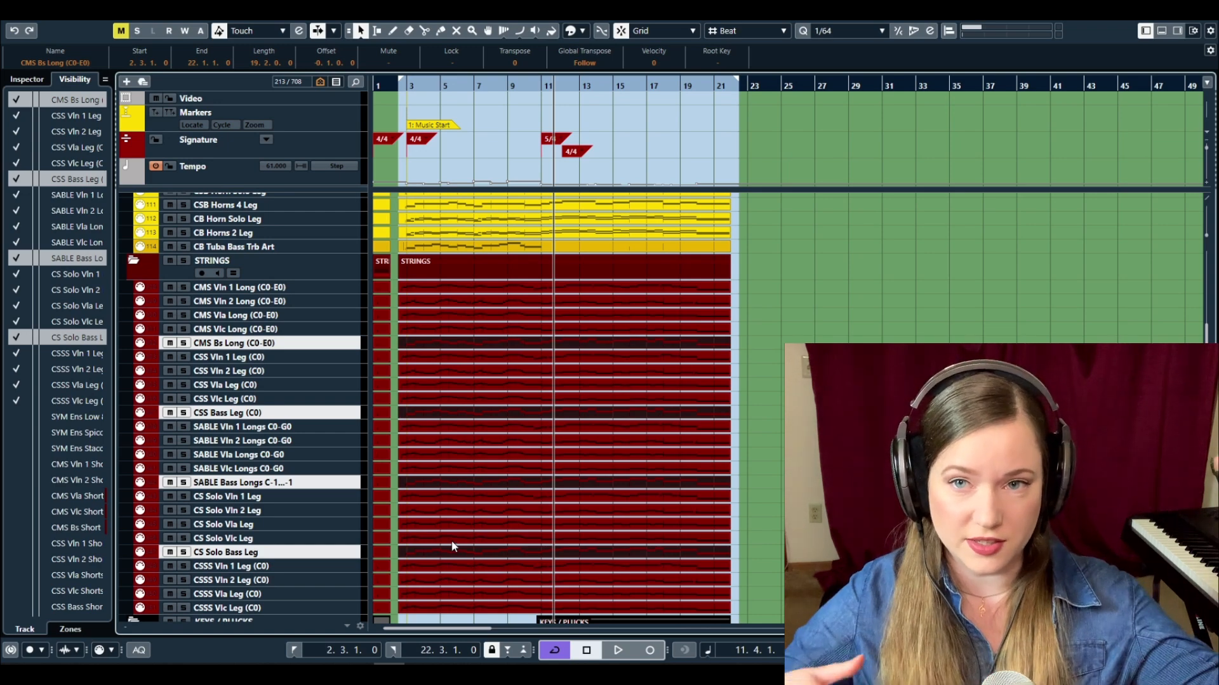
{"action": "key", "text": "s"}
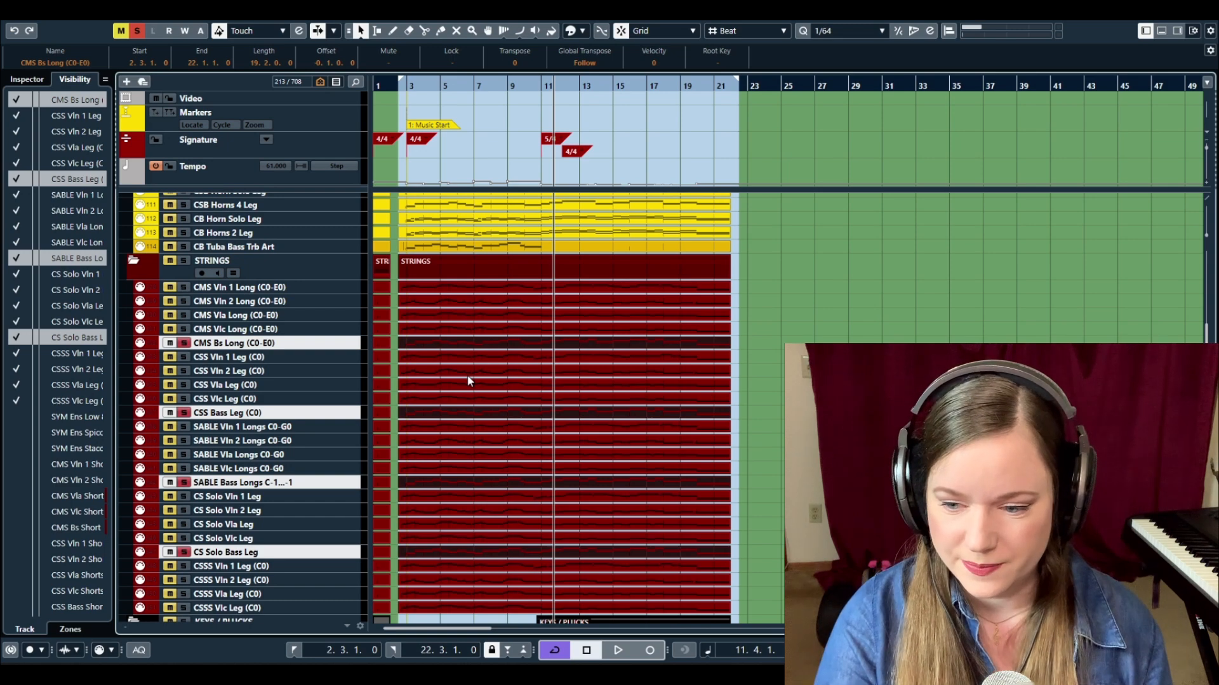
- Open the four bass parts in the Key Editor and examine their notes and their modulation and expression curves around bars 10 and 11
{"action": "key", "text": "Return"}
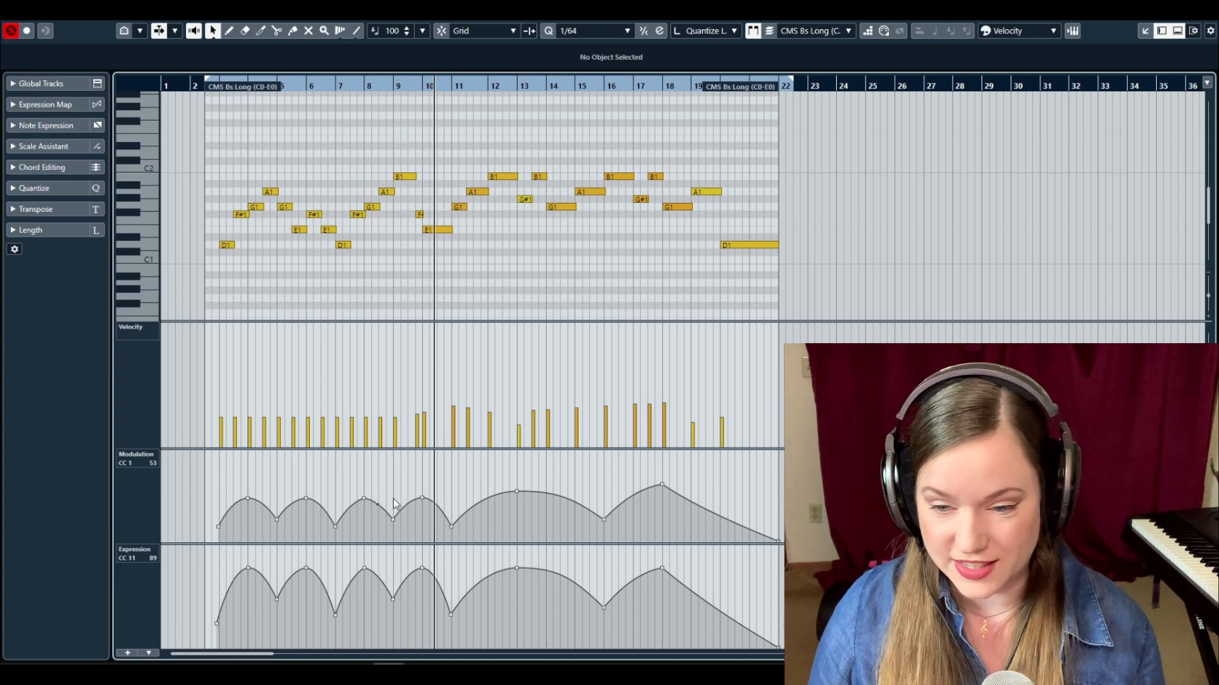
{"action": "key", "text": "h"}
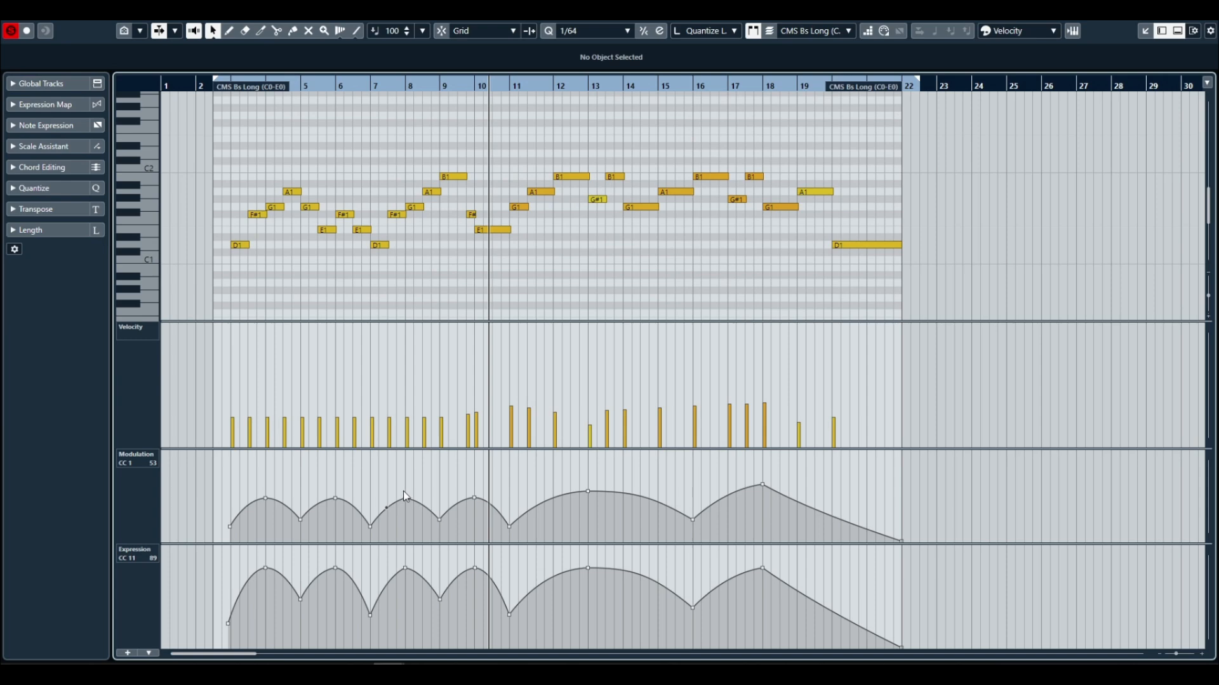
{"action": "scroll", "coordinate": [404, 495], "scroll_direction": "right", "scroll_amount": 3}
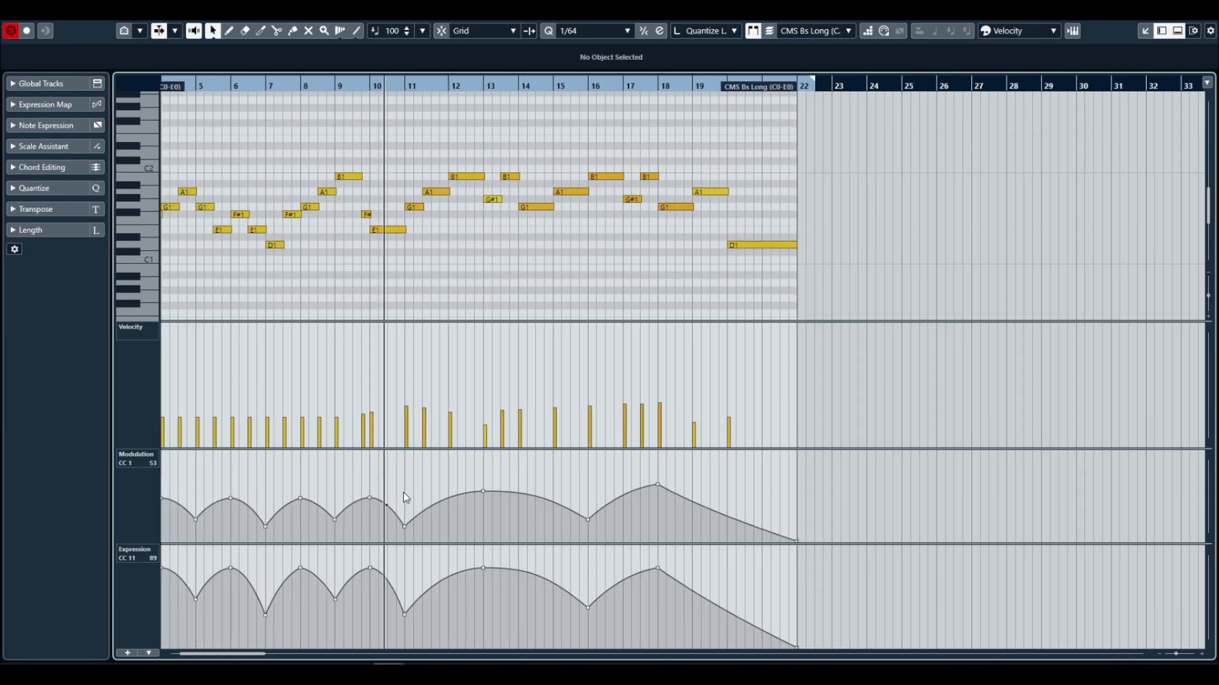
{"action": "scroll", "coordinate": [403, 493], "scroll_direction": "right", "scroll_amount": 3}
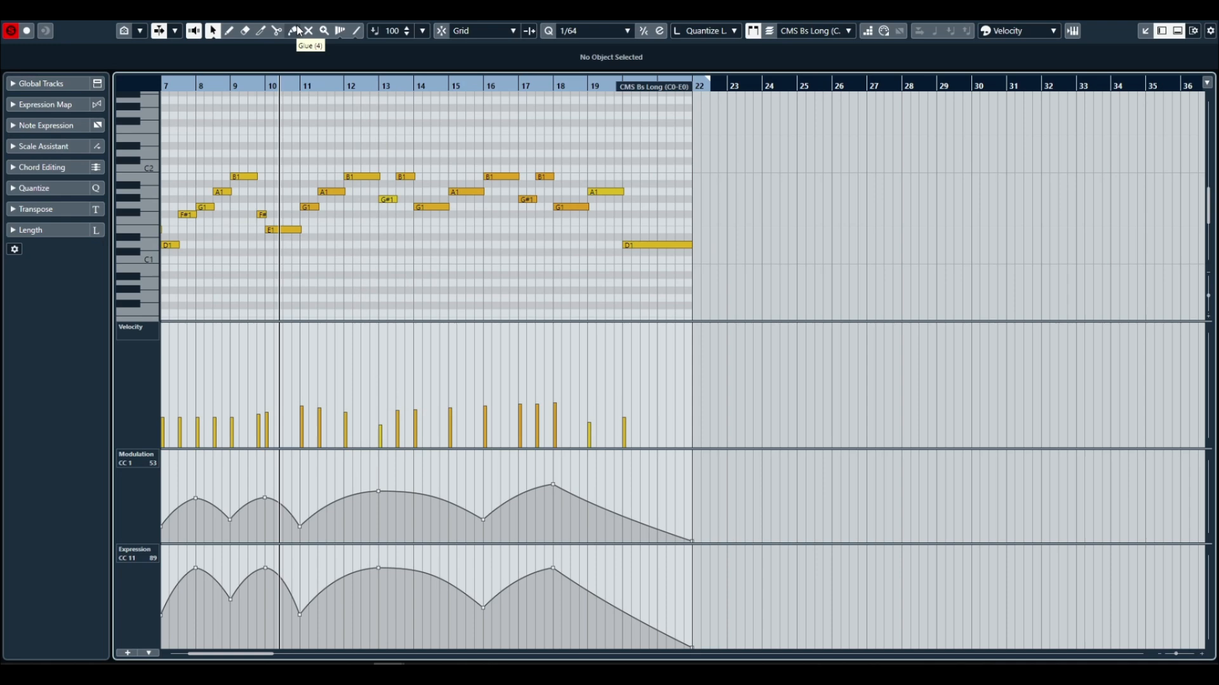
{"action": "left_click", "coordinate": [272, 85]}
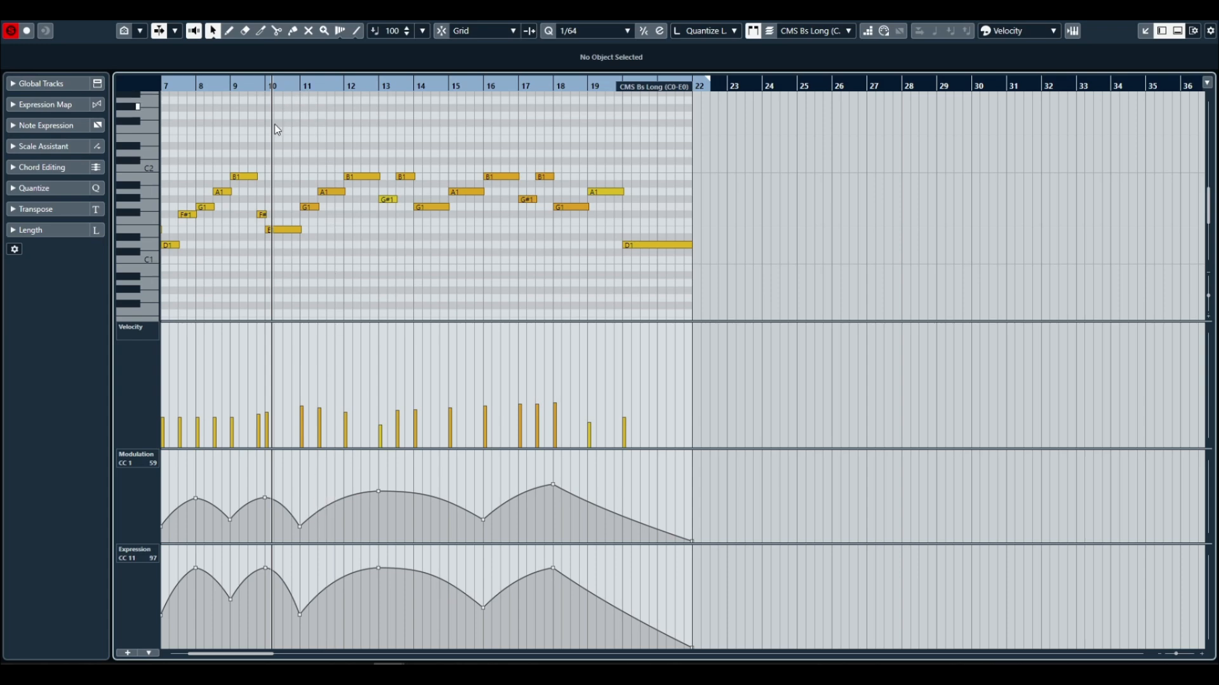
{"action": "left_click", "coordinate": [286, 87]}
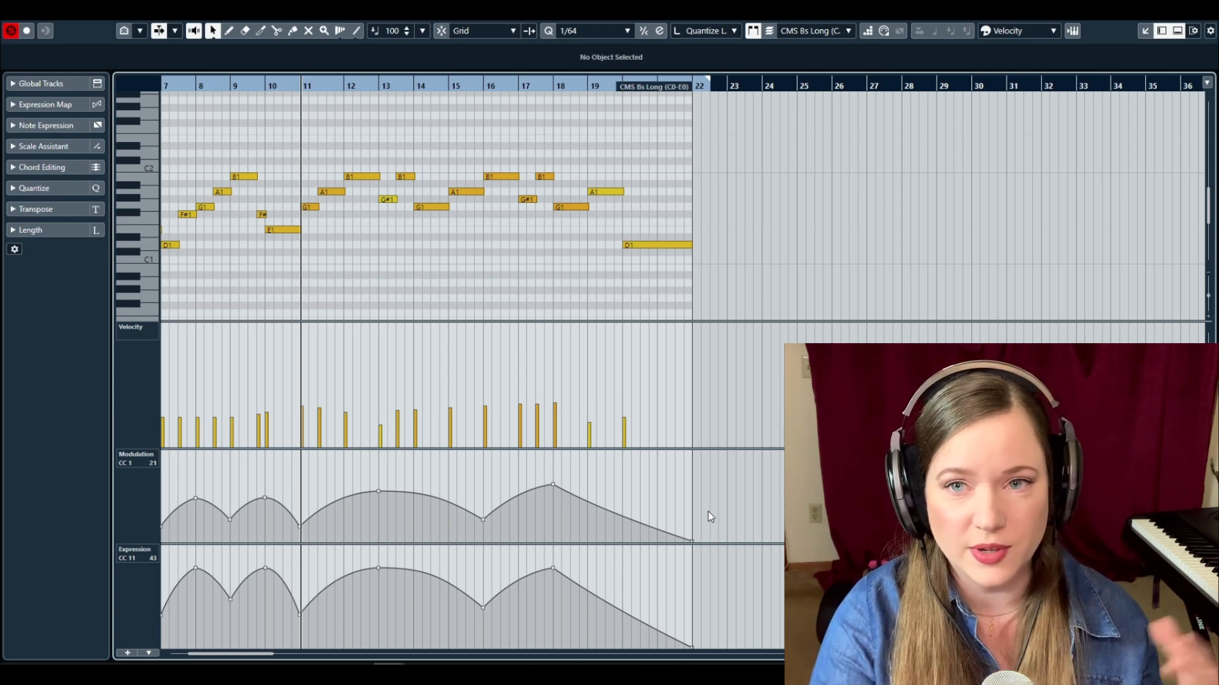
- Return to the project and add the CMS, CSS, SABLE, CS Solo and CSSS cello (Vlc) tracks to the soloed basses
{"action": "key", "text": "Return"}
{"action": "left_click", "coordinate": [184, 329]}
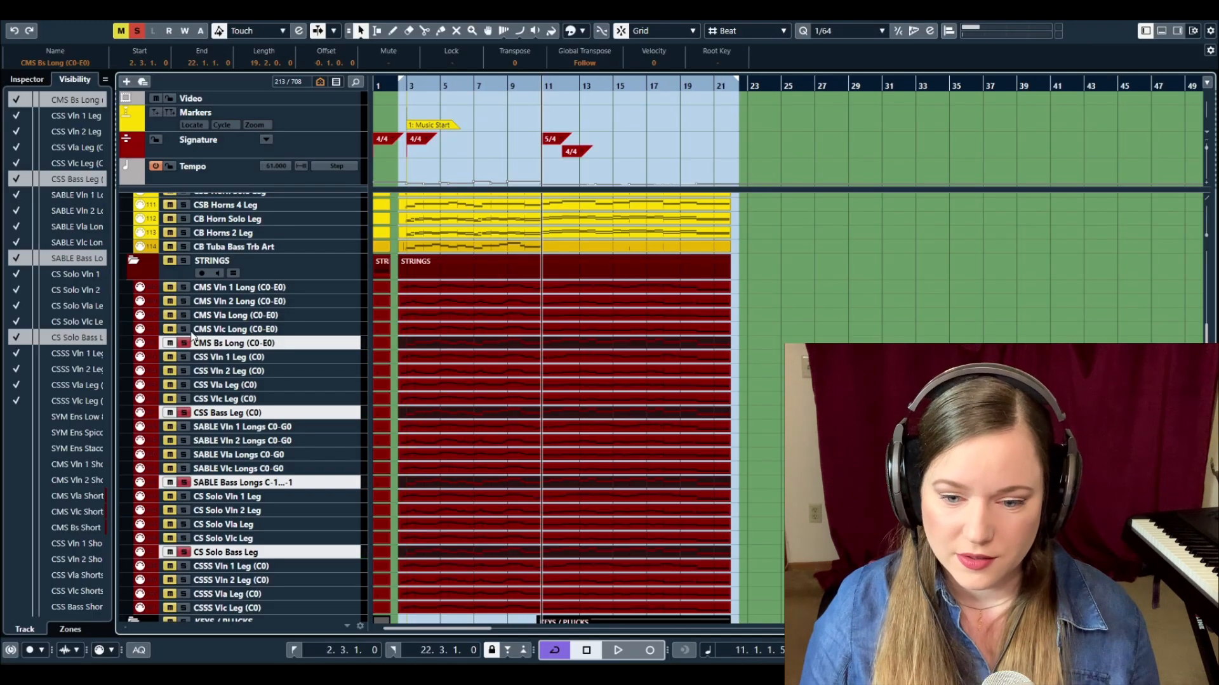
{"action": "left_click", "coordinate": [184, 399]}
{"action": "left_click", "coordinate": [184, 468]}
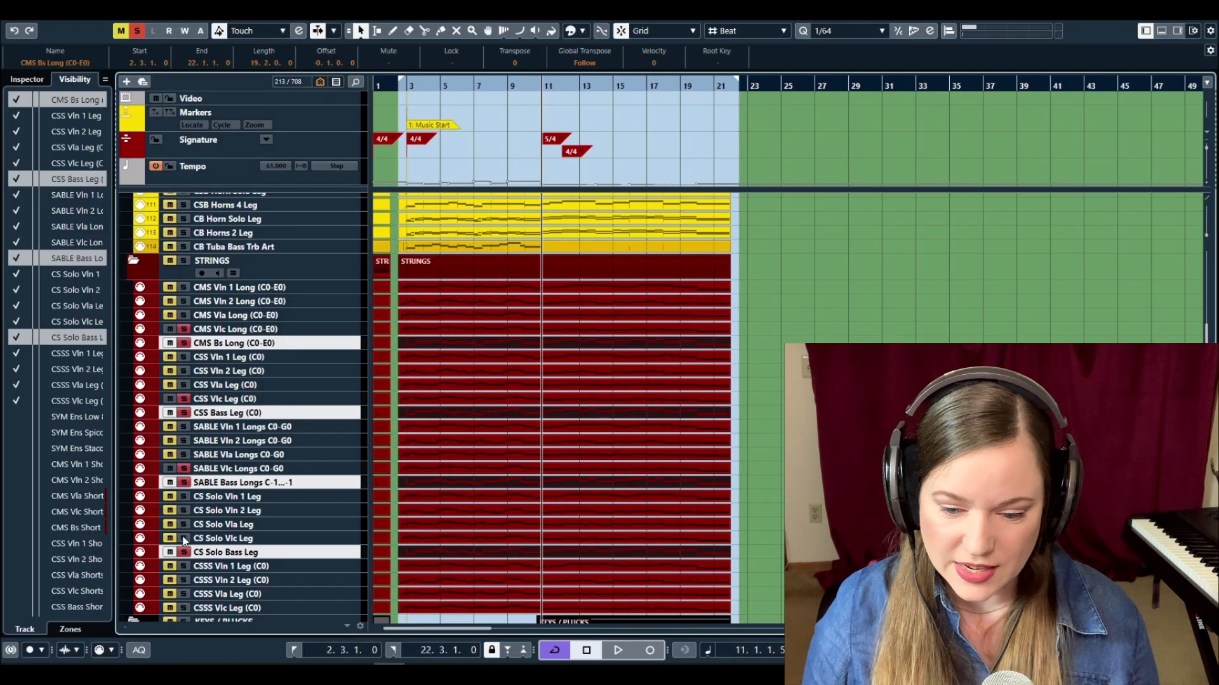
{"action": "left_click", "coordinate": [183, 538]}
{"action": "scroll", "coordinate": [184, 507], "scroll_direction": "down", "scroll_amount": 4}
{"action": "scroll", "coordinate": [184, 482], "scroll_direction": "up", "scroll_amount": 5}
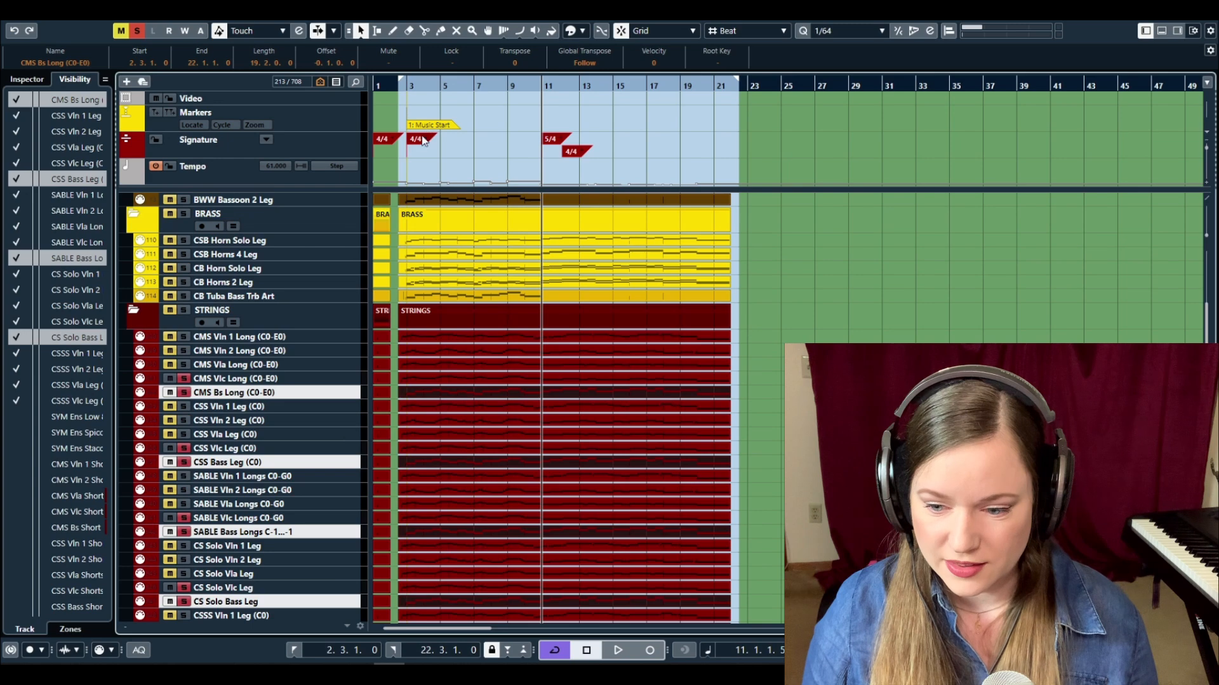
- Select the CMS, CSS, SABLE, CS Solo and CSSS cello parts and open them together in the Key Editor
{"action": "double_click", "coordinate": [452, 385]}
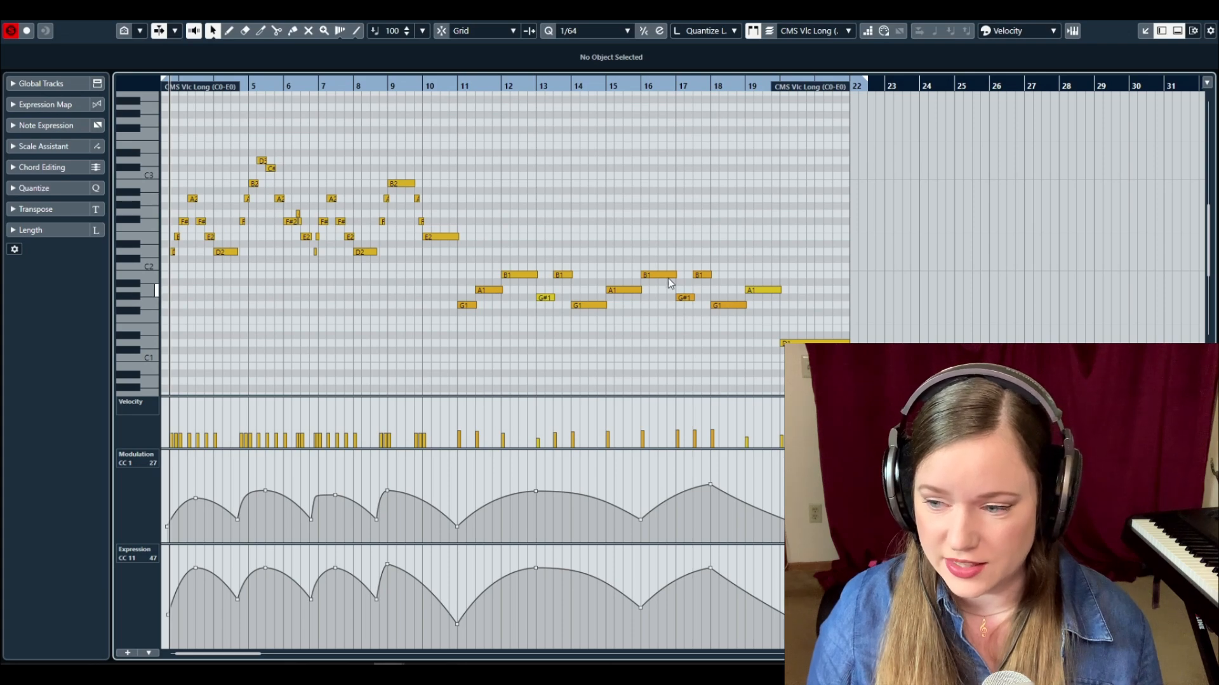
{"action": "scroll", "coordinate": [531, 273], "scroll_direction": "left", "scroll_amount": 2}
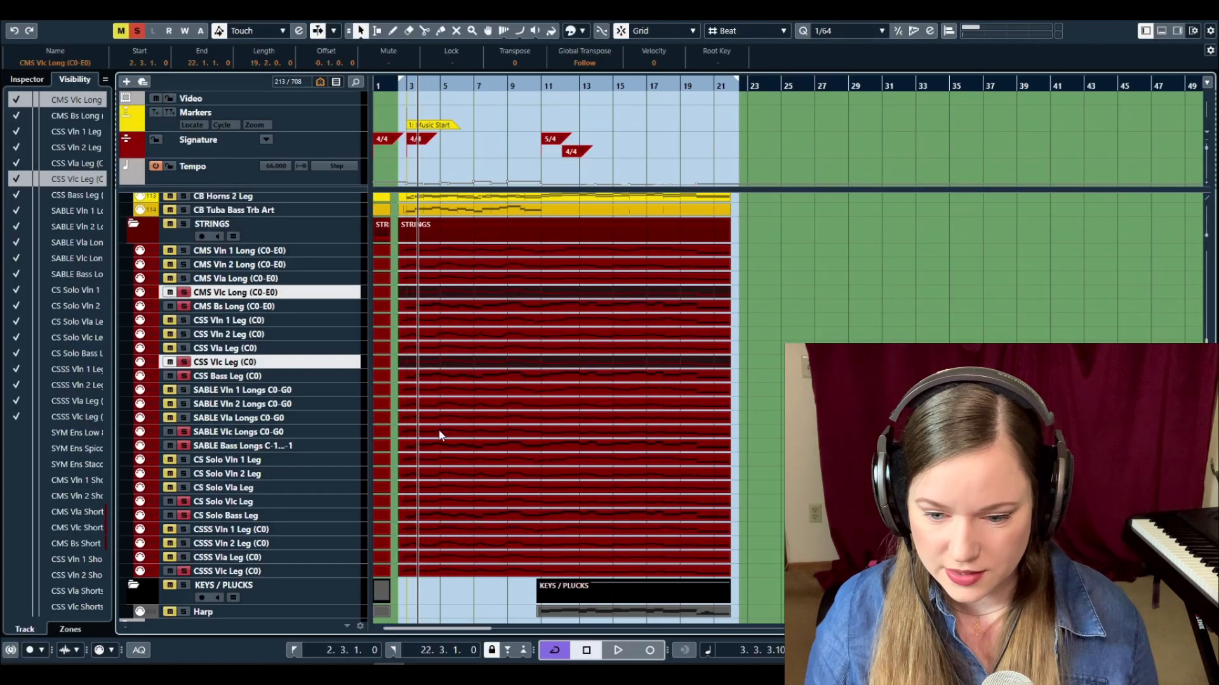
{"action": "left_click", "coordinate": [441, 435], "text": "ctrl"}
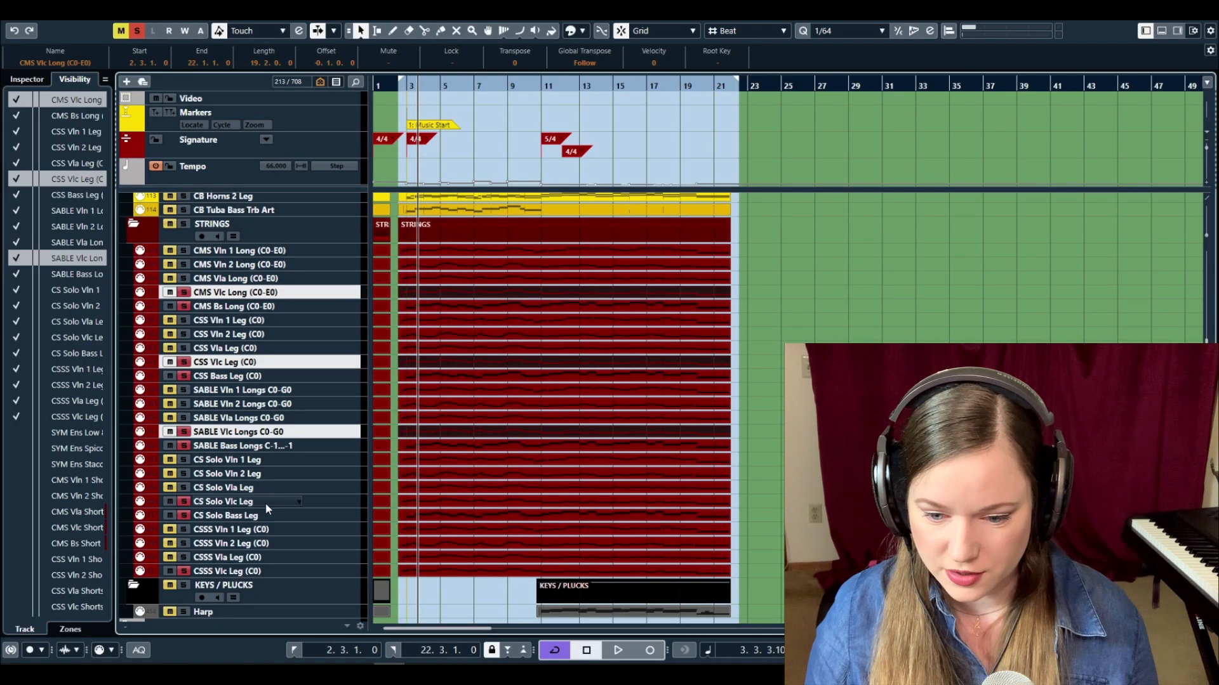
{"action": "left_click", "coordinate": [433, 501], "text": "ctrl"}
{"action": "left_click", "coordinate": [431, 573], "text": "shift"}
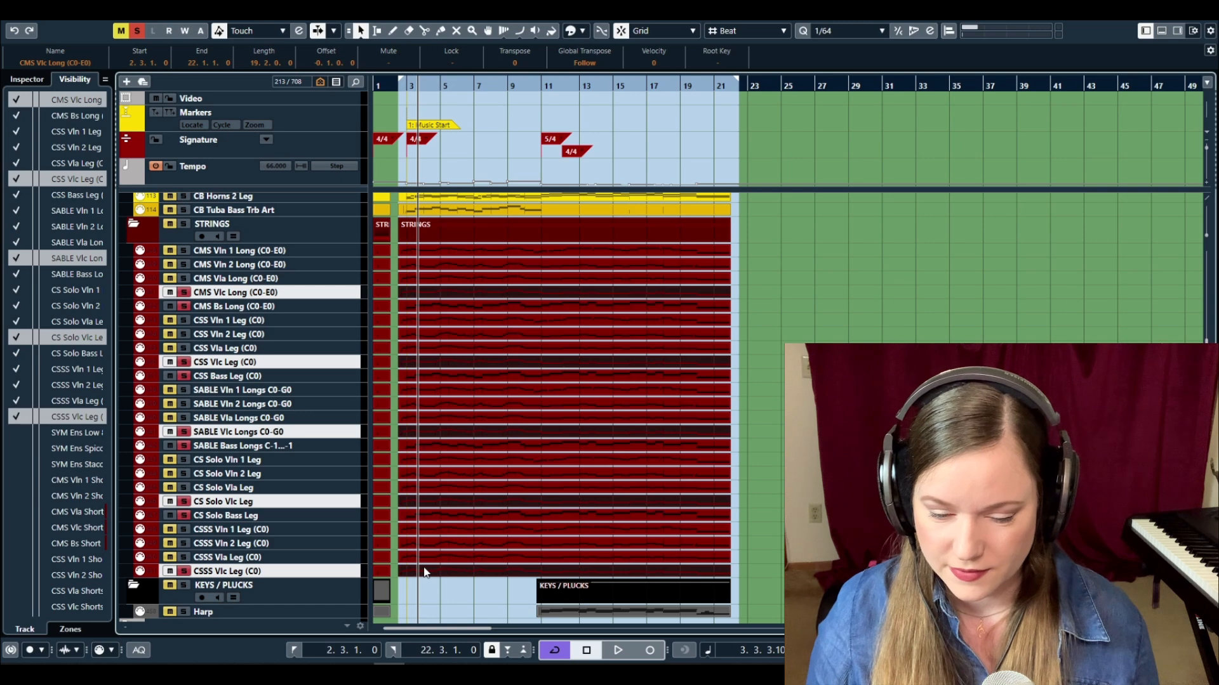
{"action": "key", "text": "Return"}
{"action": "scroll", "coordinate": [328, 351], "scroll_direction": "left", "scroll_amount": 2}
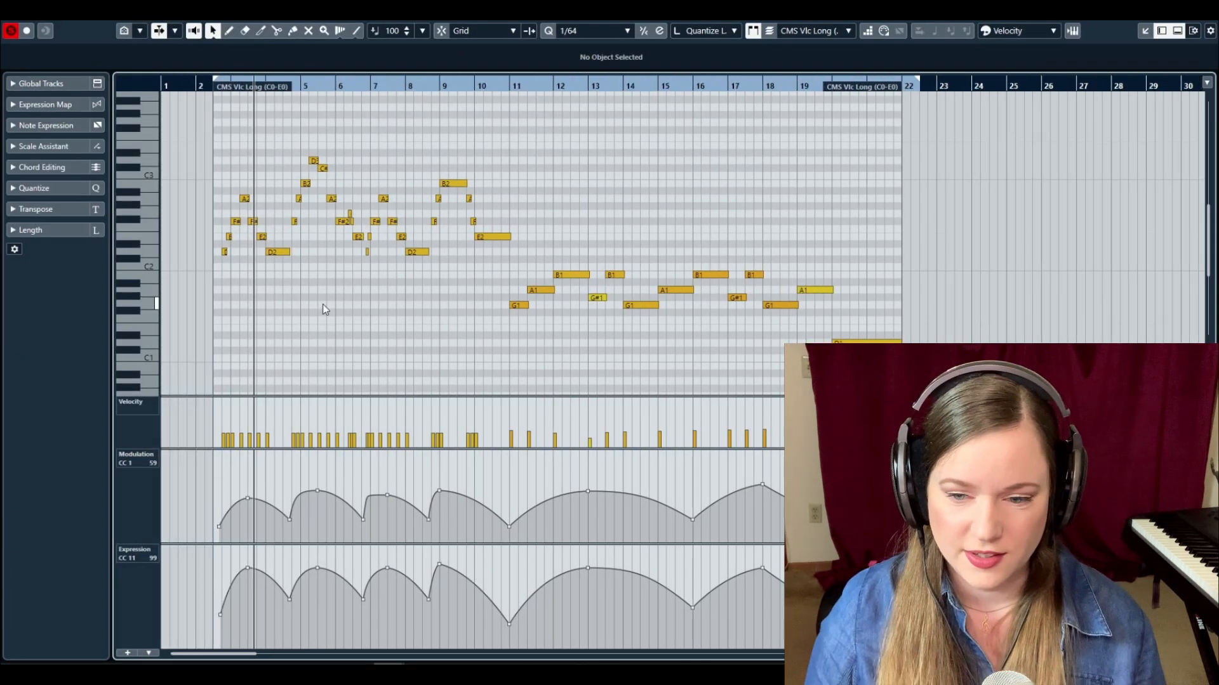
- Play the soloed celli and basses from the start of the music, following the cello notes and their modulation and expression curves
{"action": "left_click_drag", "start_coordinate": [208, 84], "coordinate": [208, 111]}
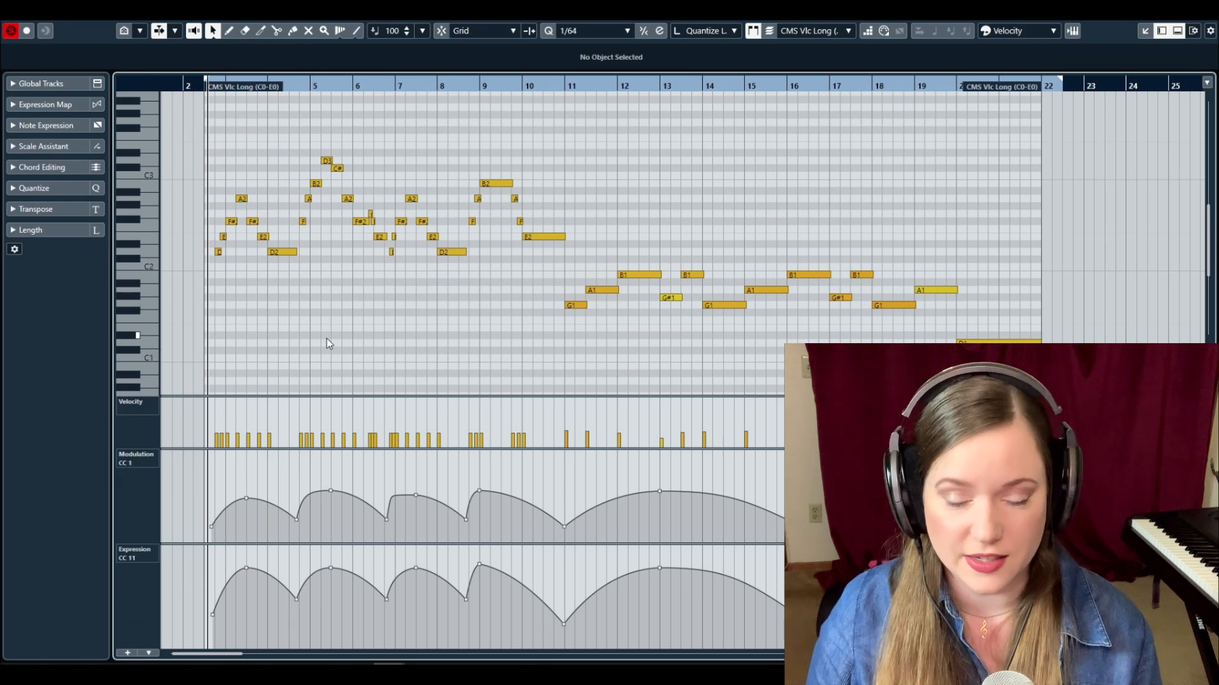
{"action": "key", "text": "space"}
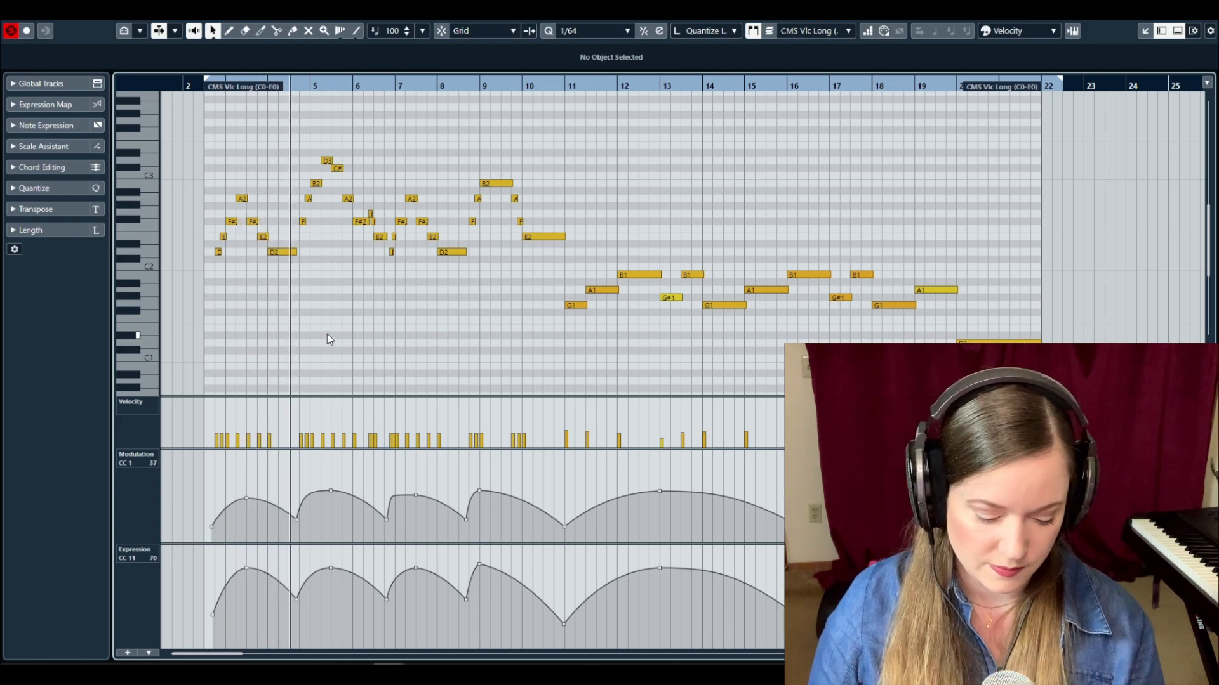
{"action": "key", "text": "h"}
{"action": "key", "text": "h"}
{"action": "key", "text": "h"}
{"action": "scroll", "coordinate": [379, 325], "scroll_direction": "right", "scroll_amount": 1}
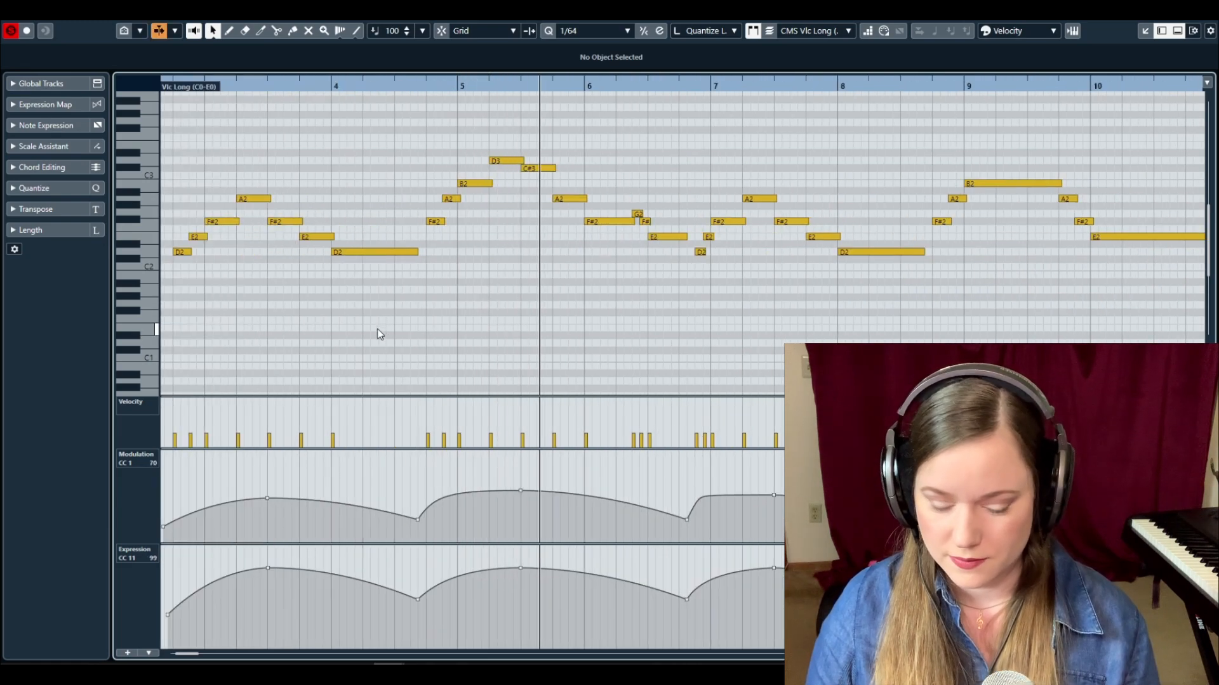
{"action": "key", "text": "g"}
{"action": "key", "text": "g"}
{"action": "scroll", "coordinate": [371, 319], "scroll_direction": "right", "scroll_amount": 2}
{"action": "scroll", "coordinate": [368, 325], "scroll_direction": "left", "scroll_amount": 1}
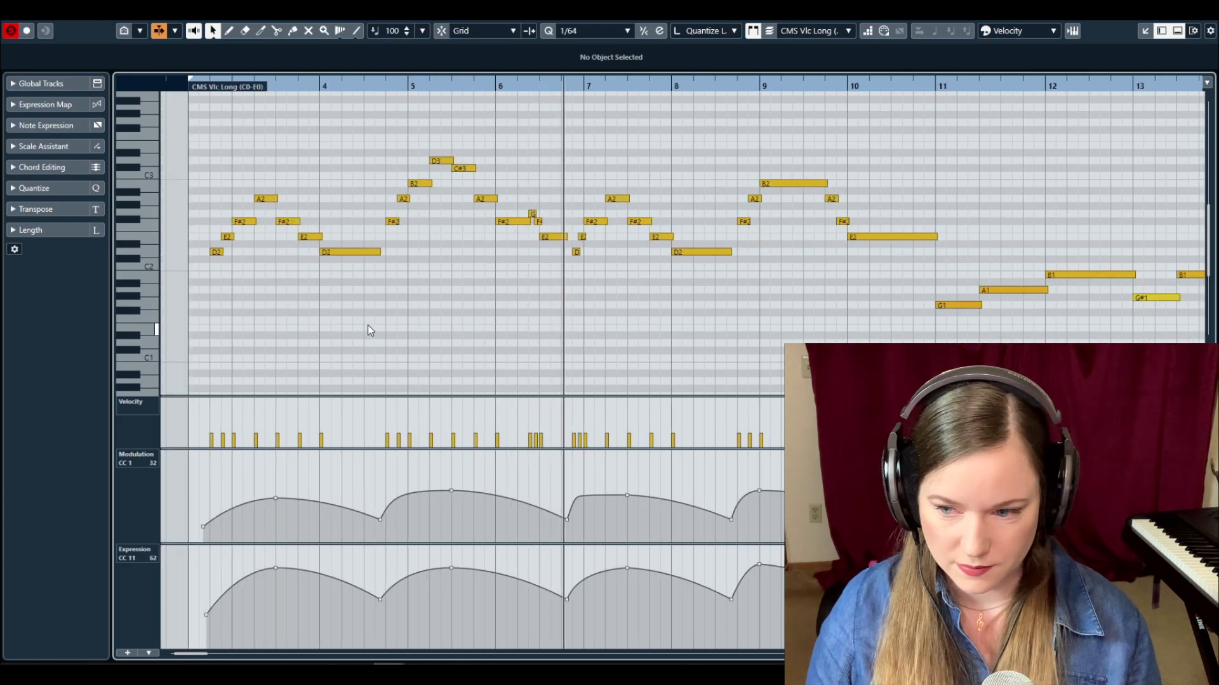
{"action": "key", "text": "g"}
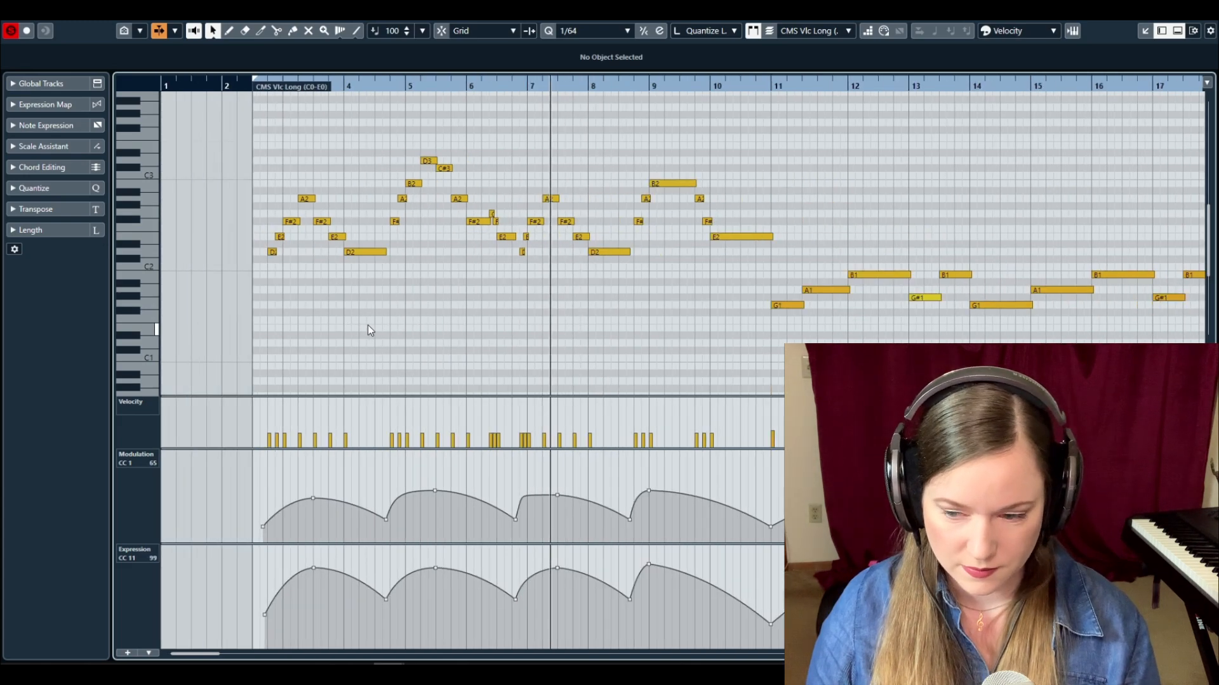
- Examine the rest of the cello line and its curves through bar 21, including the change of material at bar 11
{"action": "scroll", "coordinate": [367, 325], "scroll_direction": "right", "scroll_amount": 2}
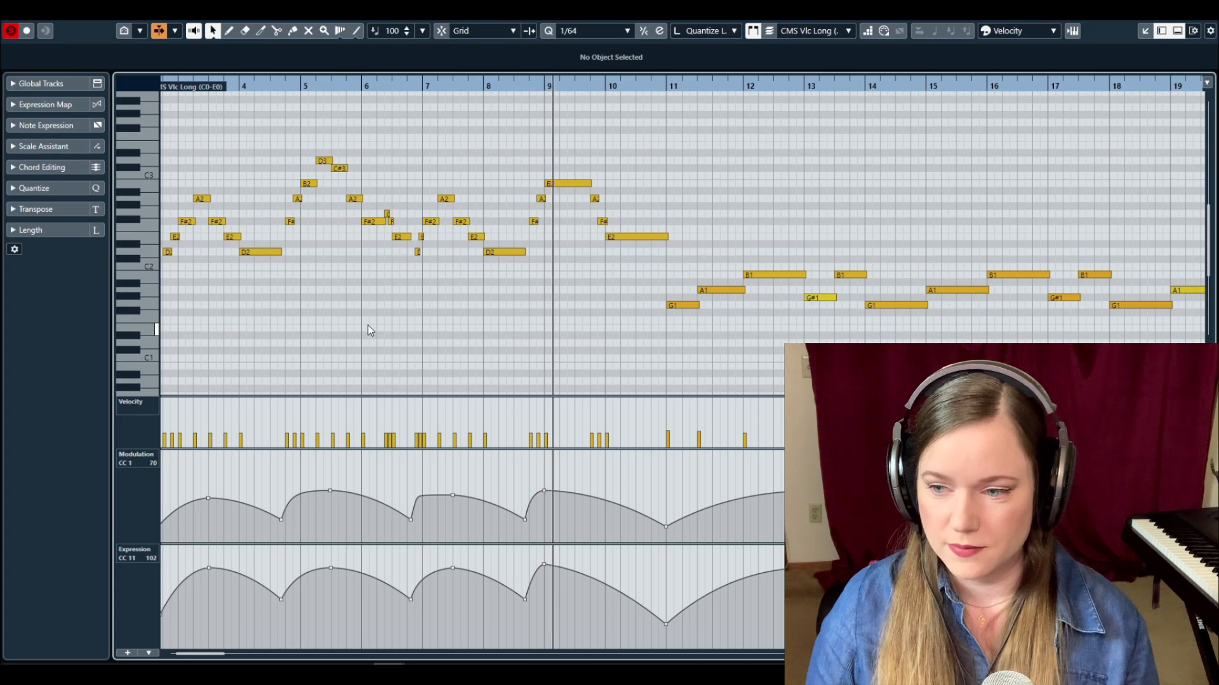
{"action": "scroll", "coordinate": [367, 325], "scroll_direction": "right", "scroll_amount": 6}
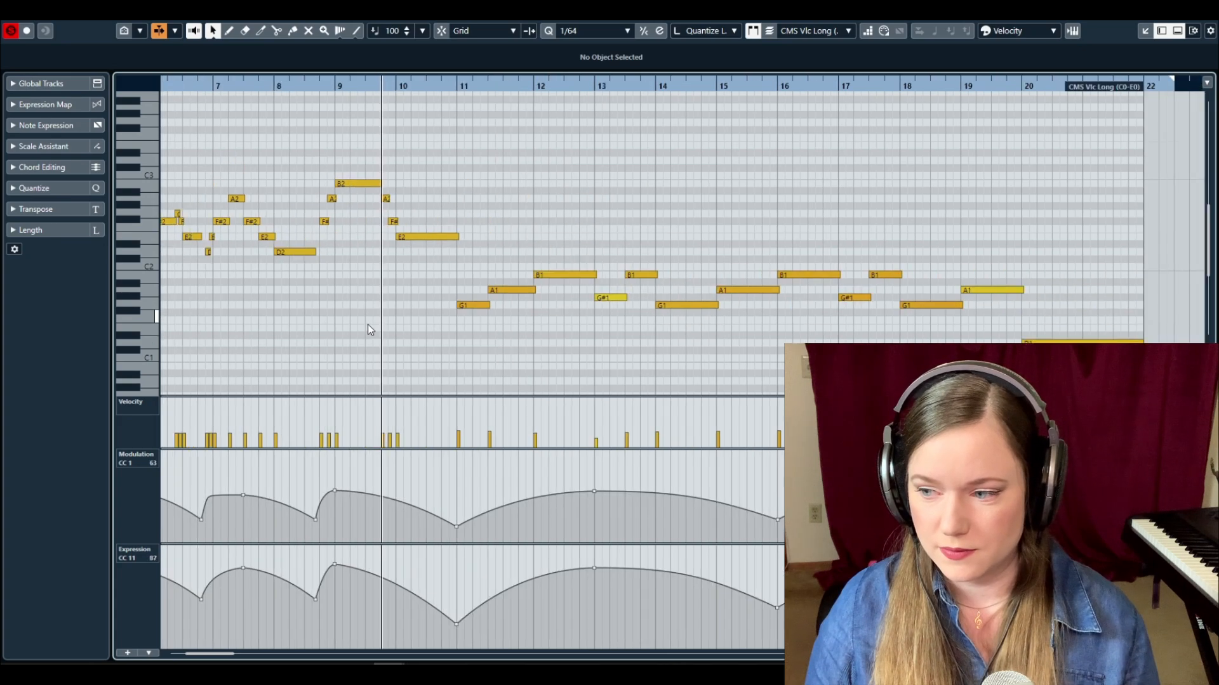
{"action": "scroll", "coordinate": [368, 325], "scroll_direction": "left", "scroll_amount": 6}
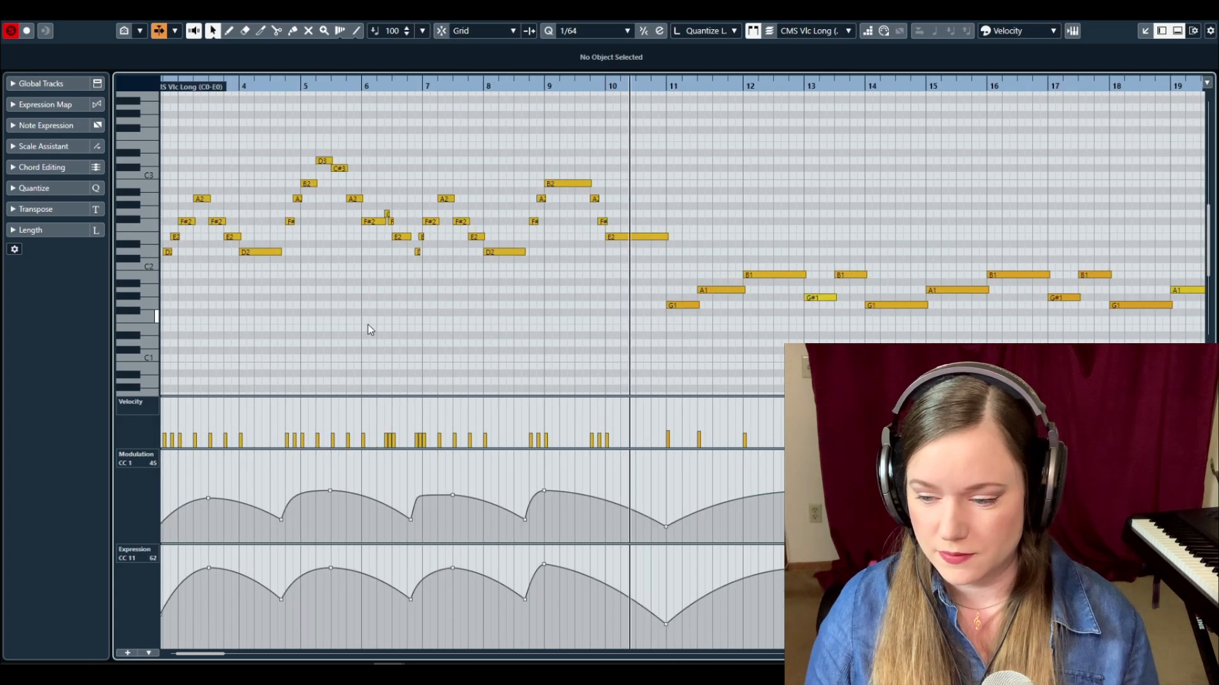
{"action": "scroll", "coordinate": [425, 294], "scroll_direction": "left", "scroll_amount": 2}
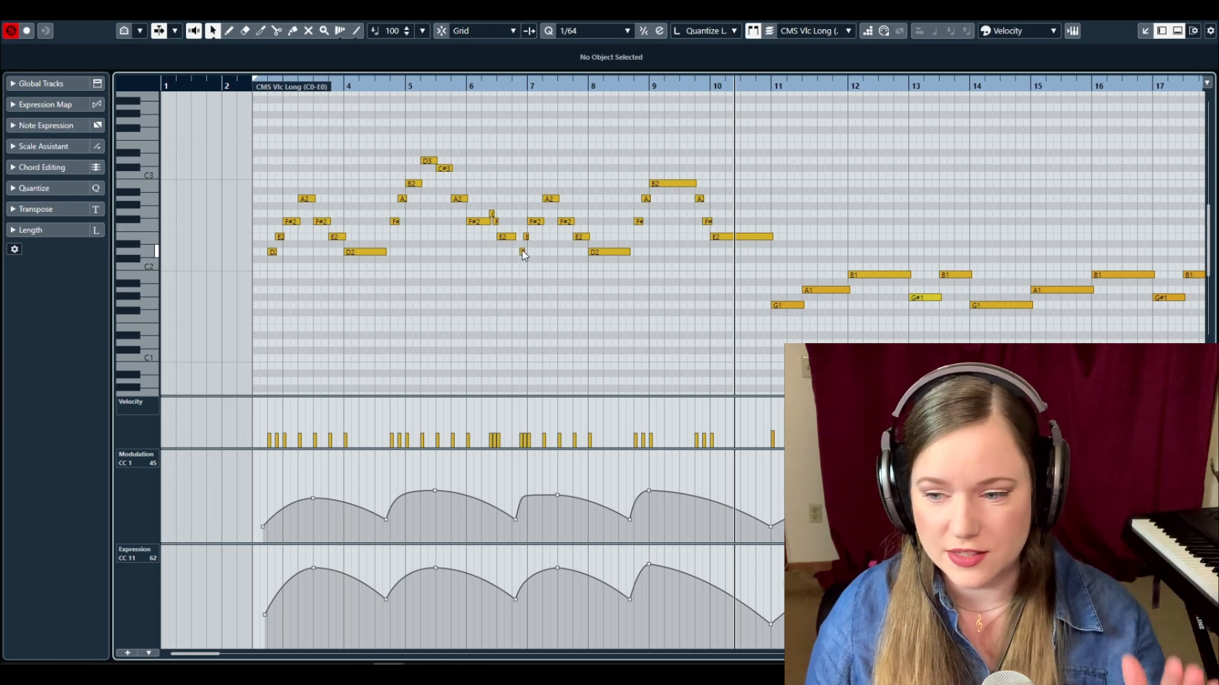
{"action": "scroll", "coordinate": [550, 356], "scroll_direction": "right", "scroll_amount": 5}
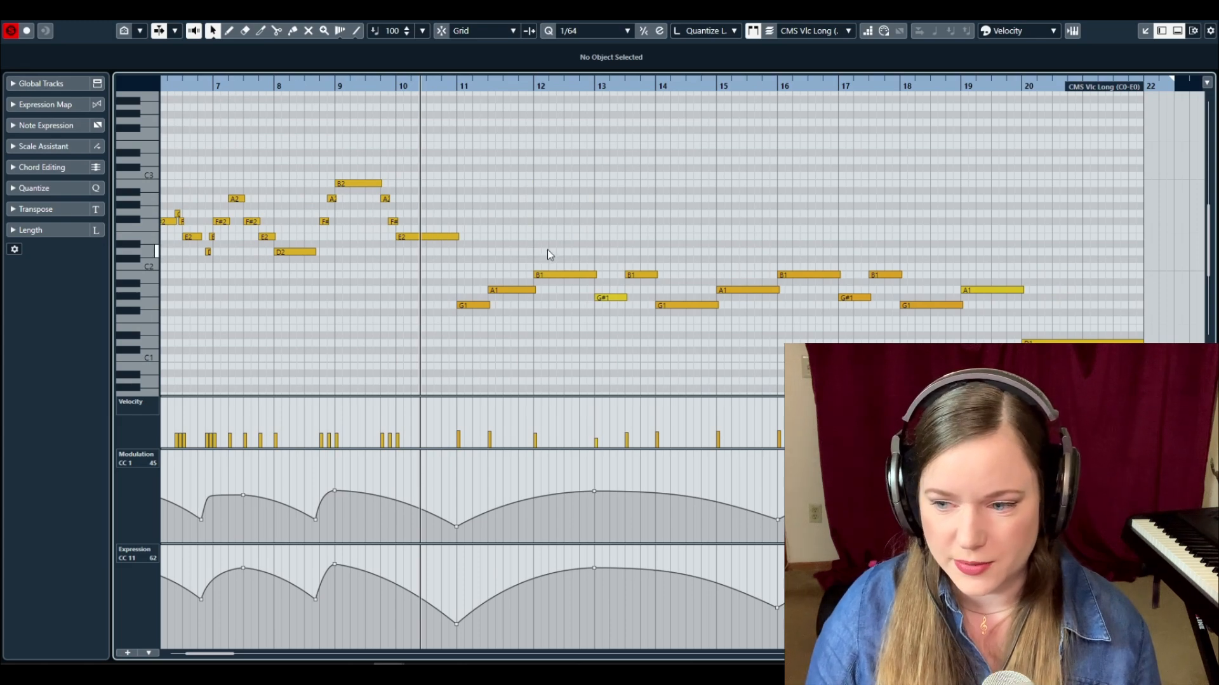
{"action": "scroll", "coordinate": [732, 339], "scroll_direction": "left", "scroll_amount": 5}
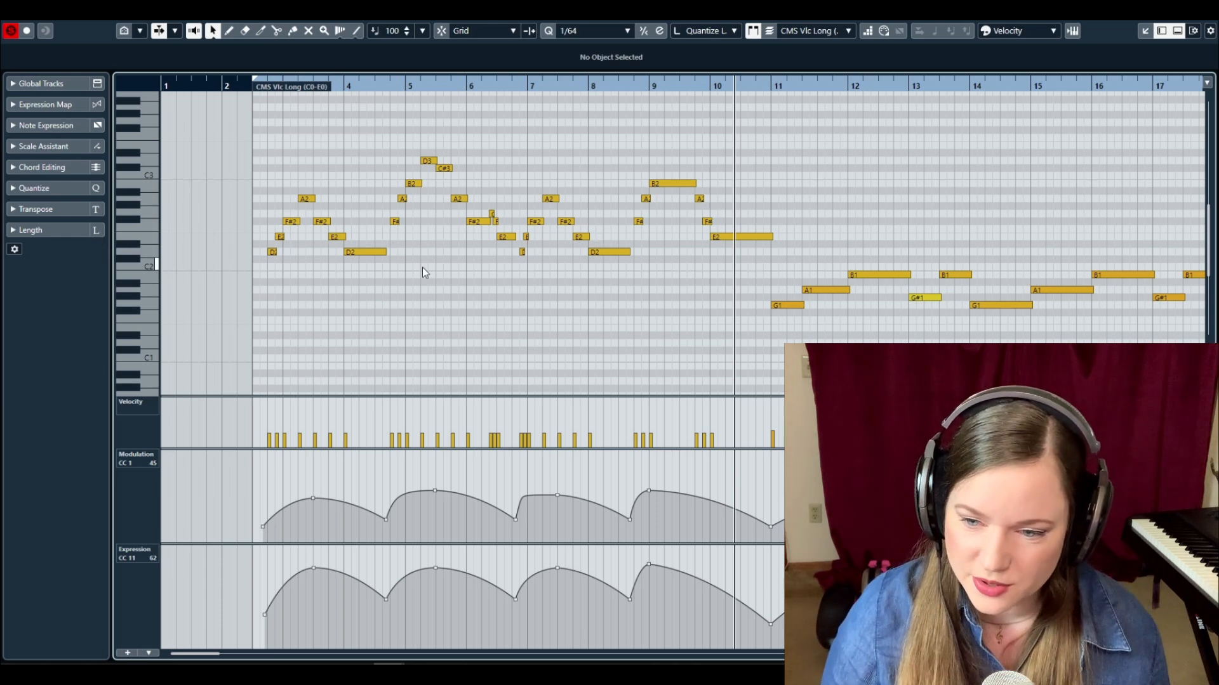
- Return to the project and add the CMS, CSS, SABLE, CS Solo and CSSS viola (Vla) tracks to the soloed strings
{"action": "key", "text": "Return"}
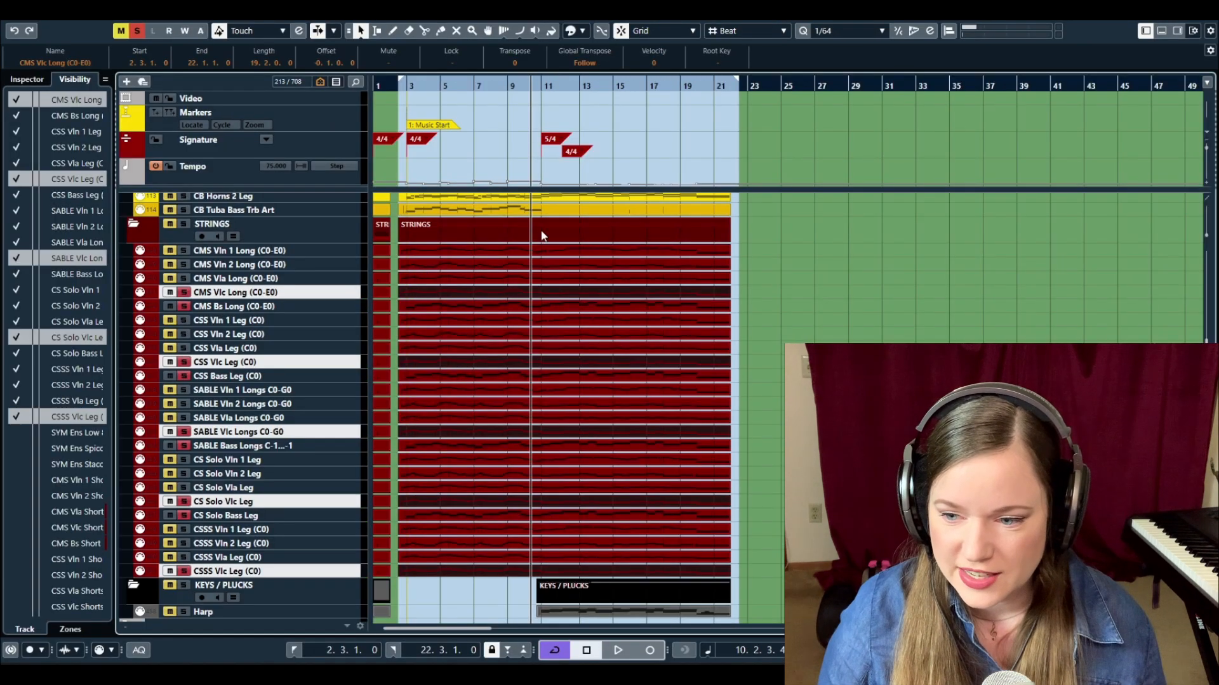
{"action": "left_click", "coordinate": [420, 279]}
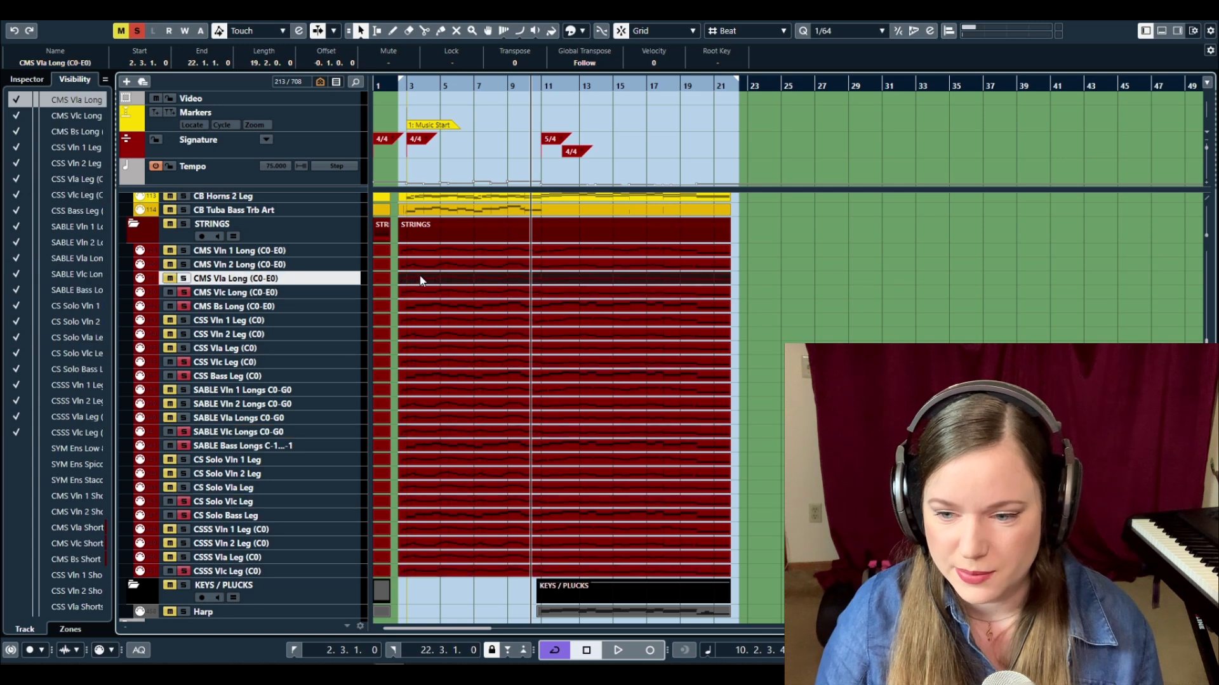
{"action": "left_click", "coordinate": [348, 349], "text": "ctrl"}
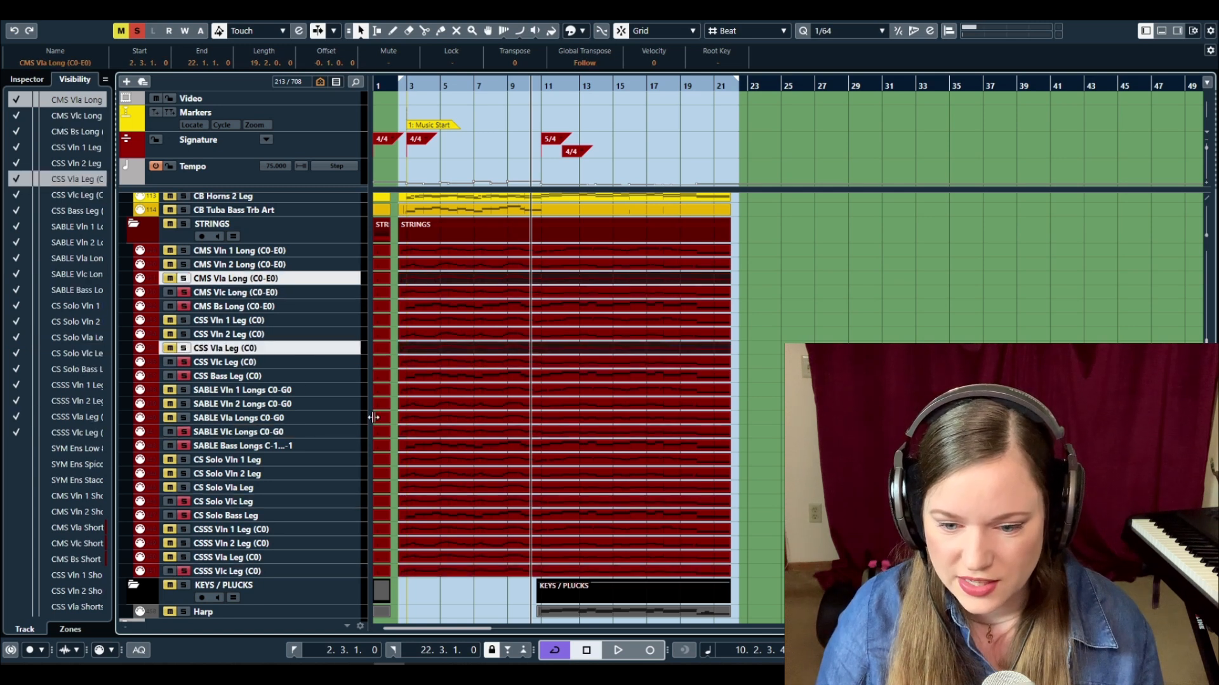
{"action": "left_click", "coordinate": [416, 420], "text": "ctrl"}
{"action": "left_click", "coordinate": [430, 493], "text": "ctrl"}
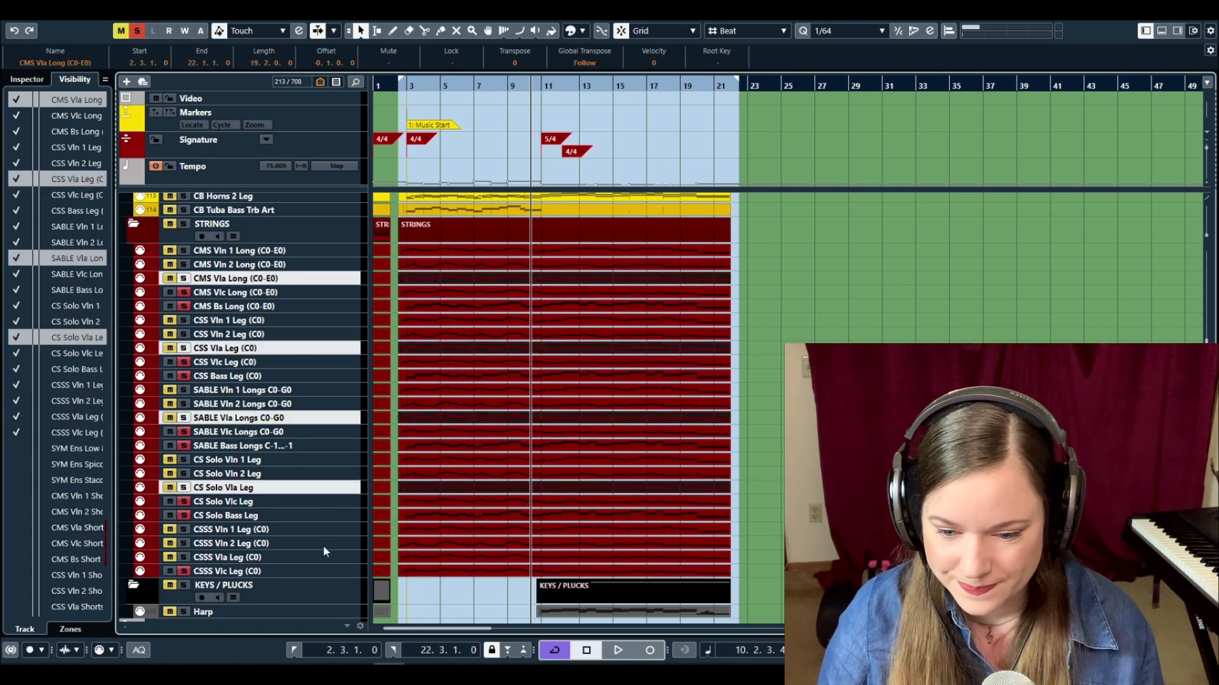
{"action": "left_click", "coordinate": [418, 561], "text": "ctrl"}
{"action": "key", "text": "s"}
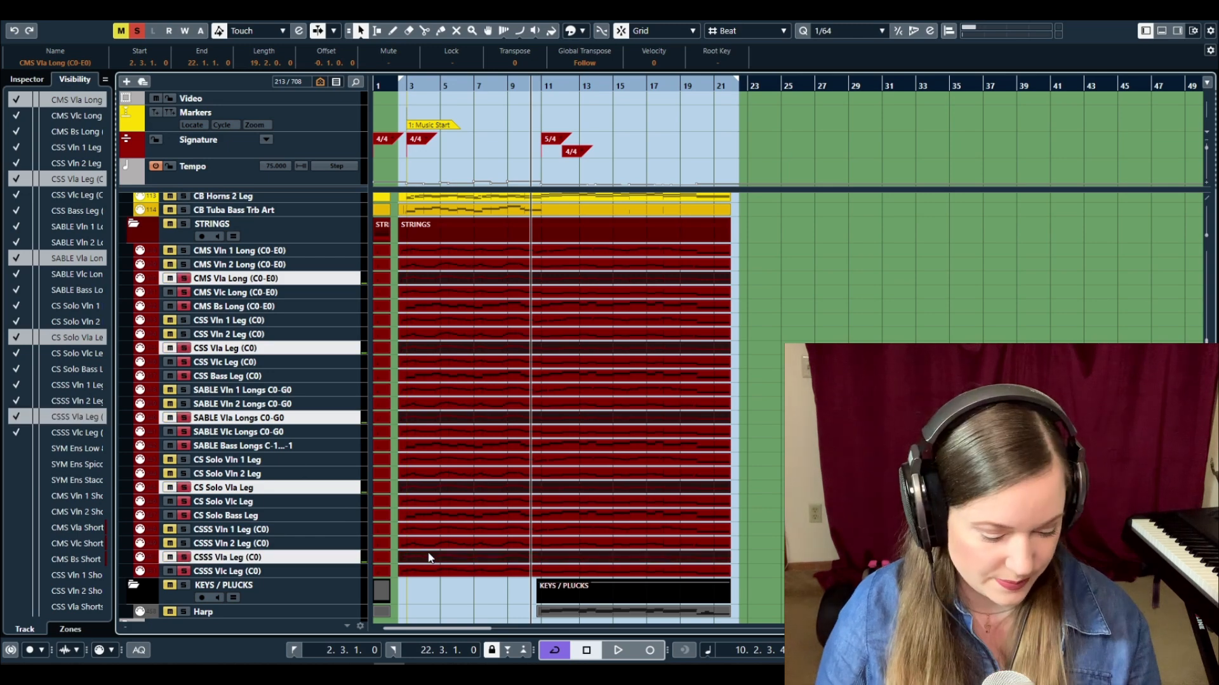
- Open the five viola parts together in the Key Editor and set the playhead to the start of the music
{"action": "double_click", "coordinate": [467, 488]}
{"action": "scroll", "coordinate": [400, 90], "scroll_direction": "left", "scroll_amount": 2}
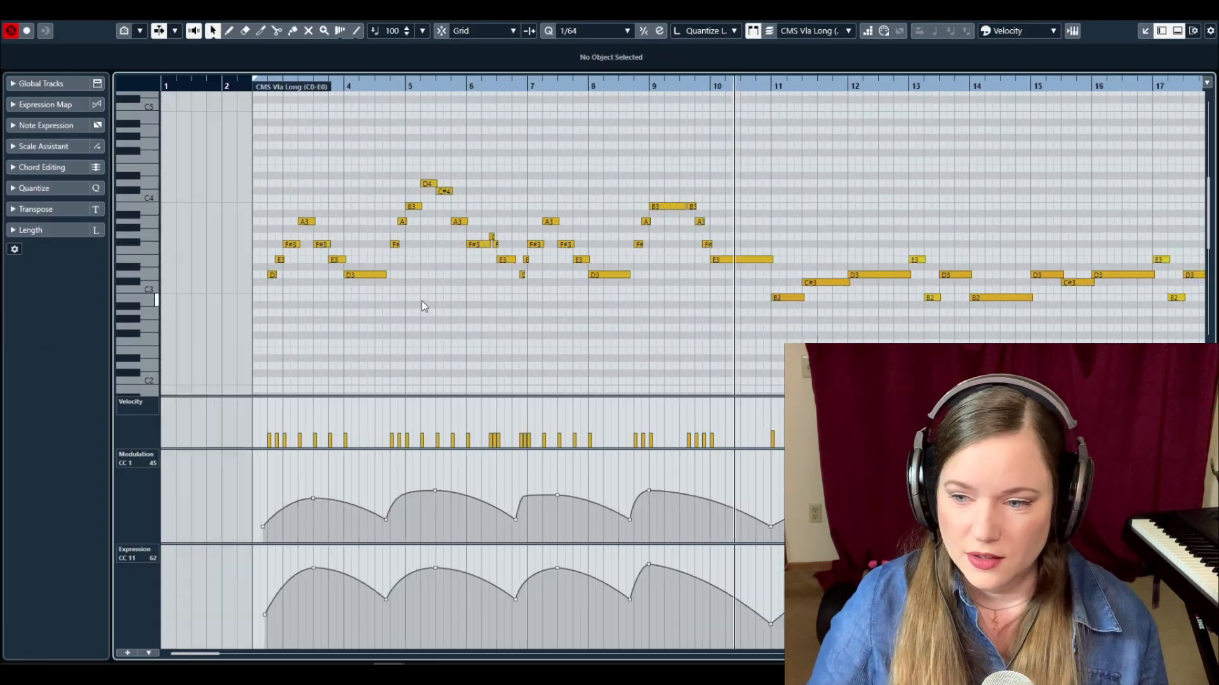
{"action": "left_click_drag", "start_coordinate": [346, 86], "coordinate": [261, 101]}
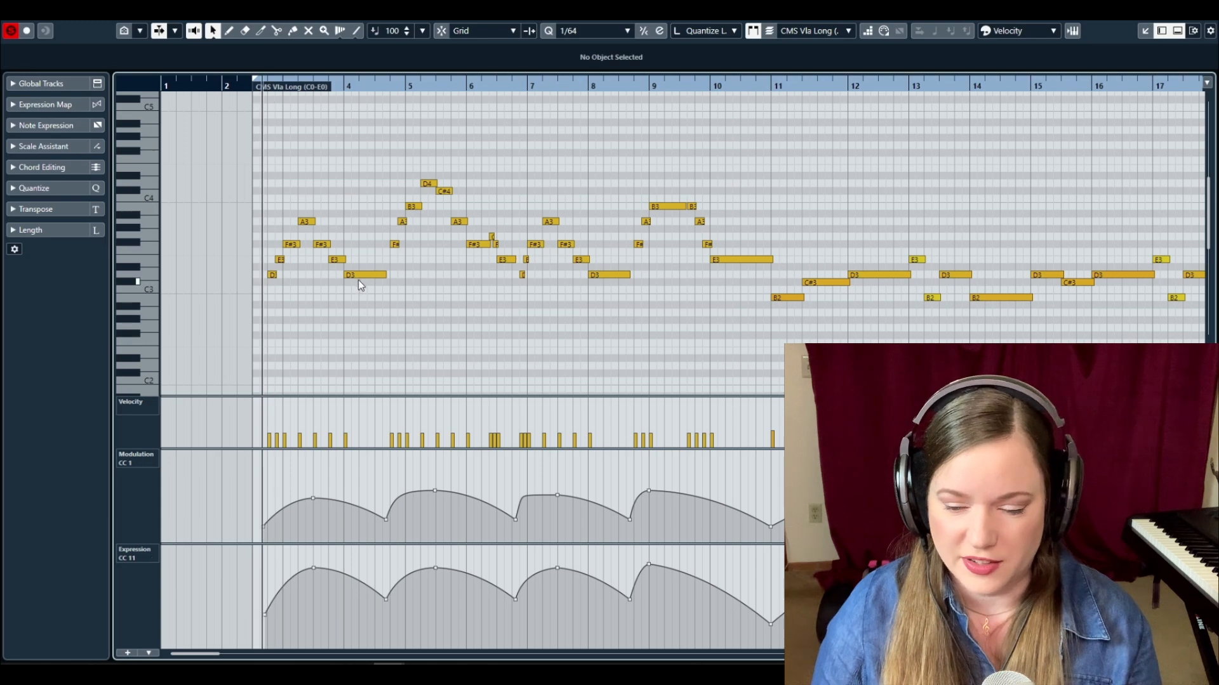
{"action": "key", "text": "g"}
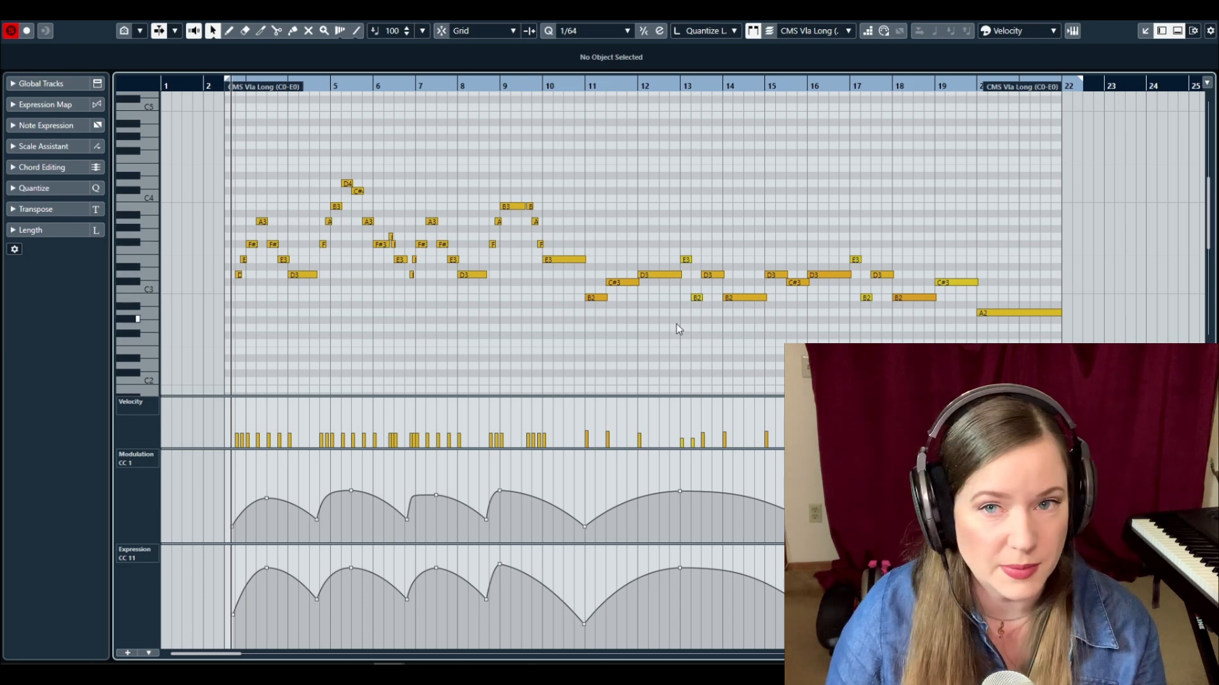
- Inspect the split viola notes in bar 13 and play the soloed strings from the start and again from bar 11
{"action": "left_click_drag", "start_coordinate": [710, 311], "coordinate": [711, 309]}
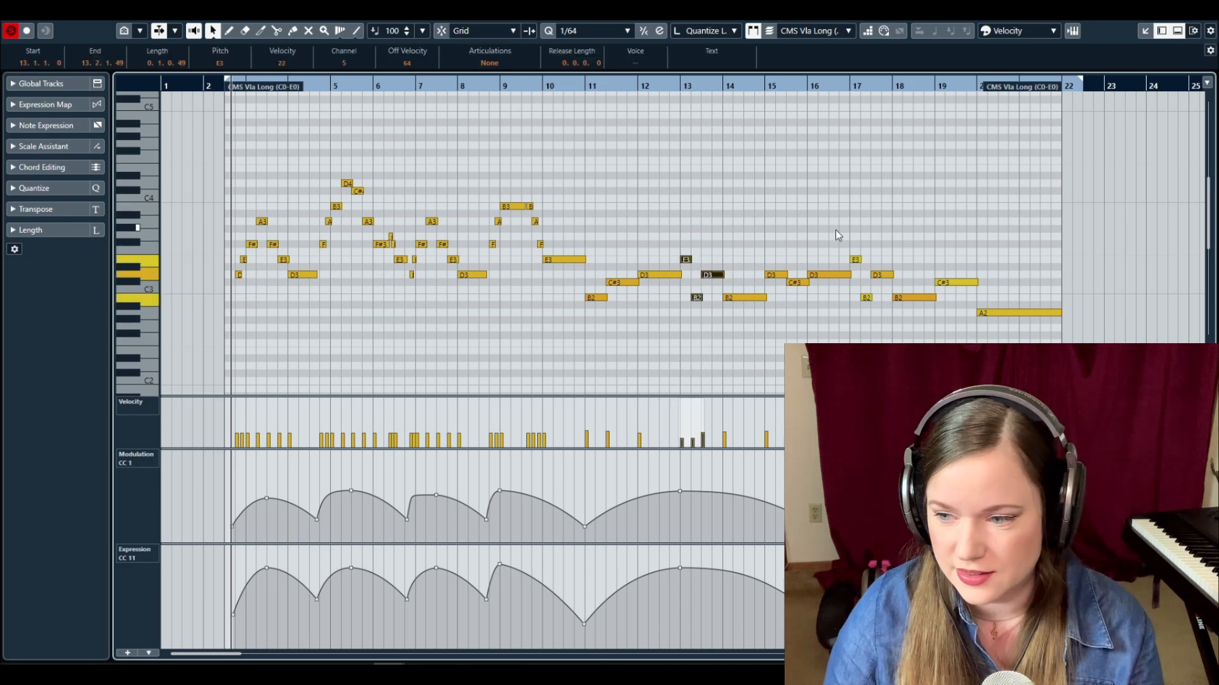
{"action": "left_click", "coordinate": [337, 363]}
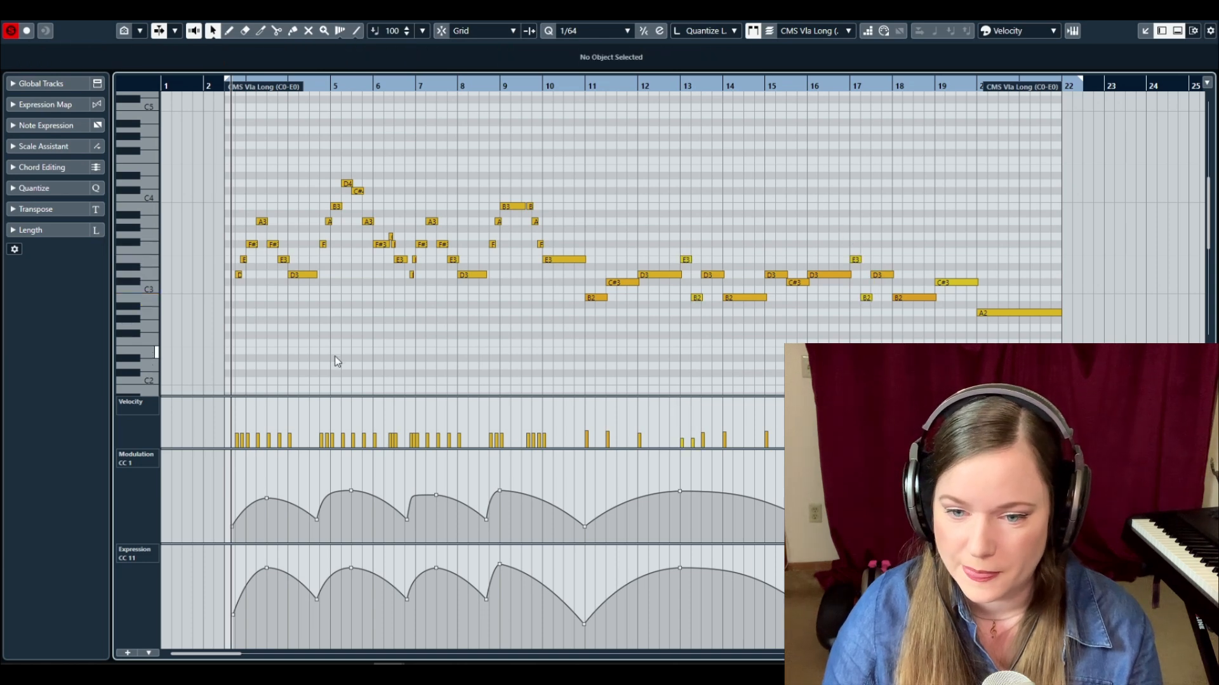
{"action": "key", "text": "space"}
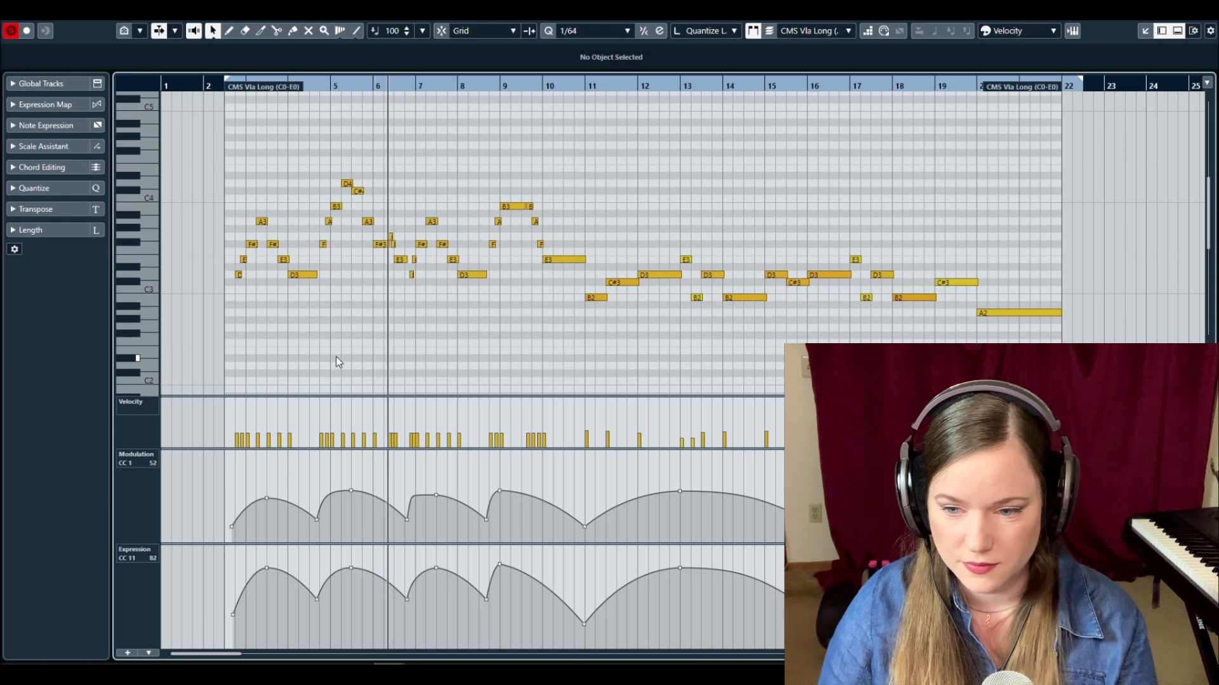
{"action": "left_click", "coordinate": [591, 87]}
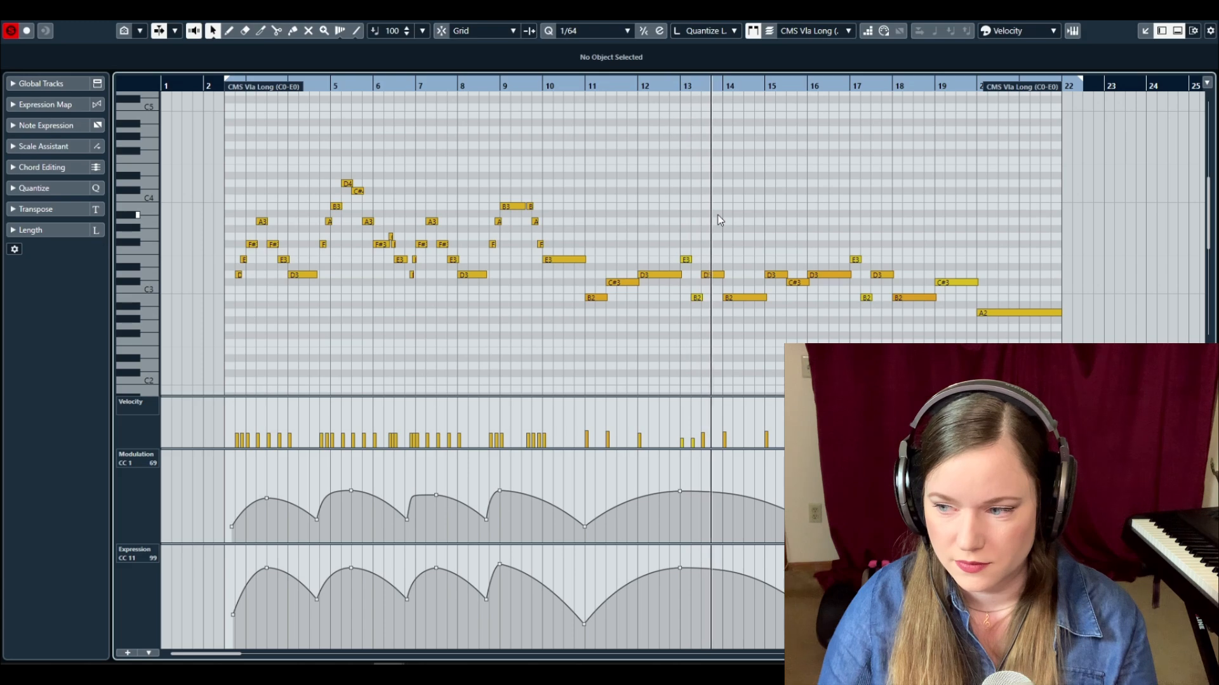
- Return to the project and add the CMS, CSS, SABLE, CS Solo and CSSS second violin (Vln 2) tracks to the solo
{"action": "key", "text": "Return"}
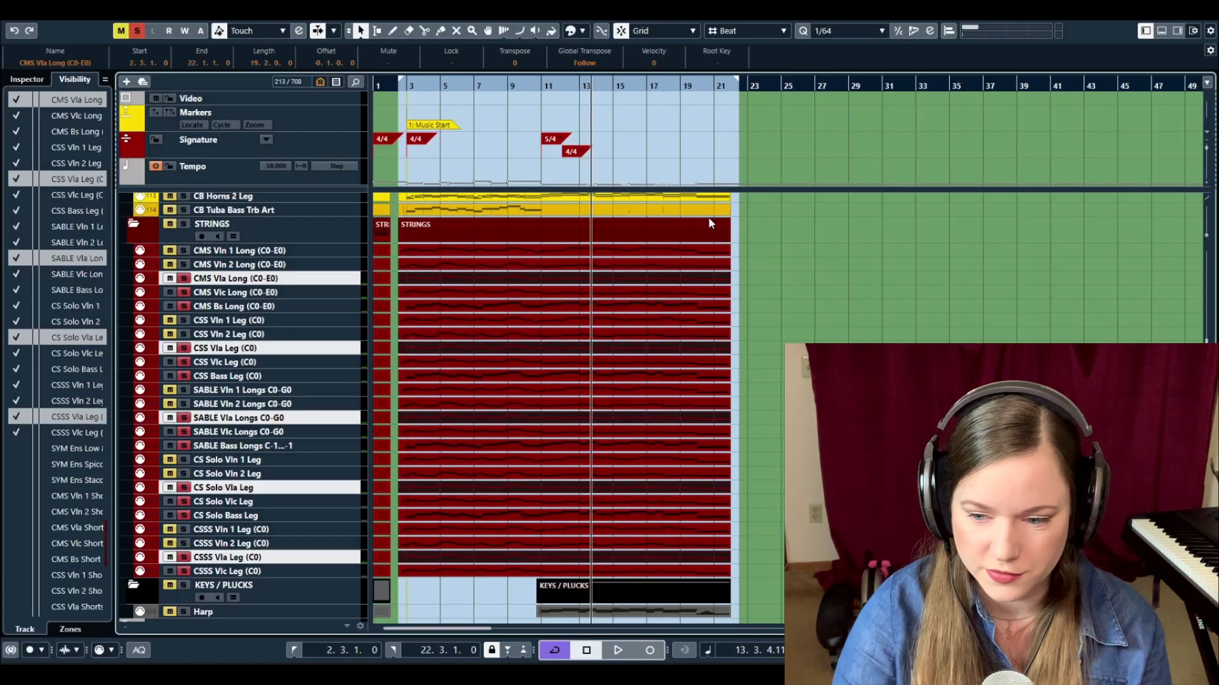
{"action": "left_click", "coordinate": [245, 264]}
{"action": "left_click", "coordinate": [232, 334], "text": "ctrl"}
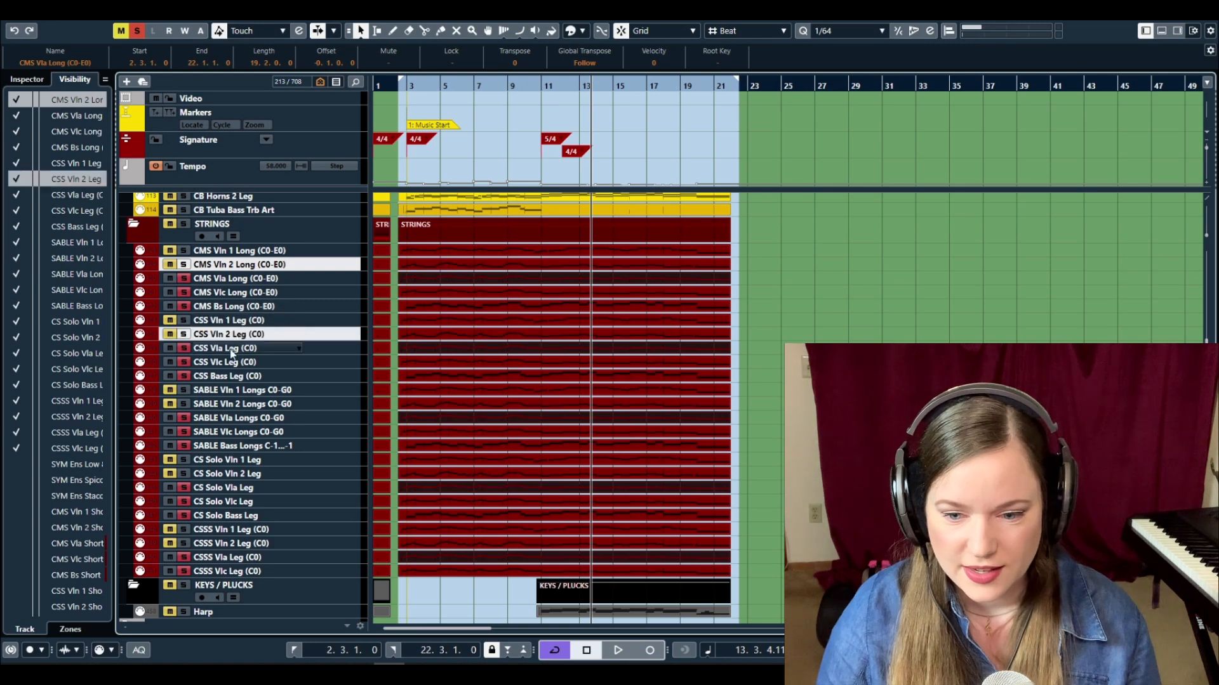
{"action": "left_click", "coordinate": [231, 405], "text": "ctrl"}
{"action": "left_click", "coordinate": [228, 474], "text": "ctrl"}
{"action": "left_click", "coordinate": [226, 543], "text": "ctrl"}
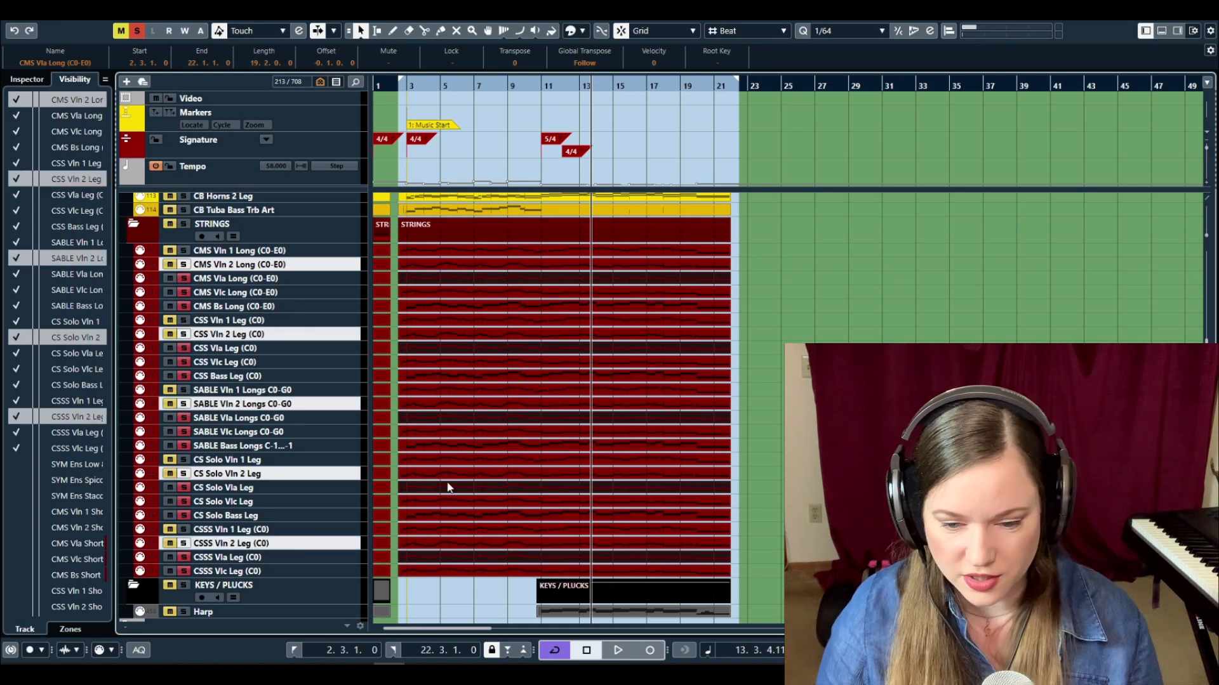
{"action": "key", "text": "m"}
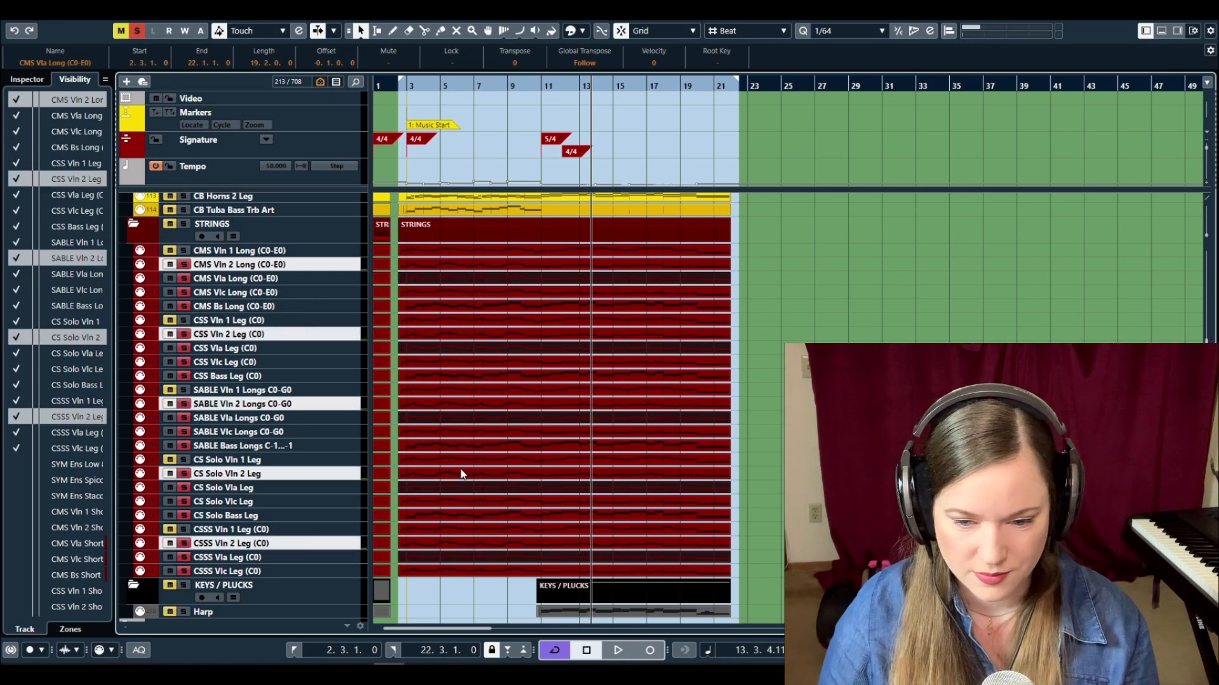
- Select the CMS, CSS, SABLE, CS Solo and CSSS second violin parts and open them together in the Key Editor
{"action": "left_click", "coordinate": [433, 264]}
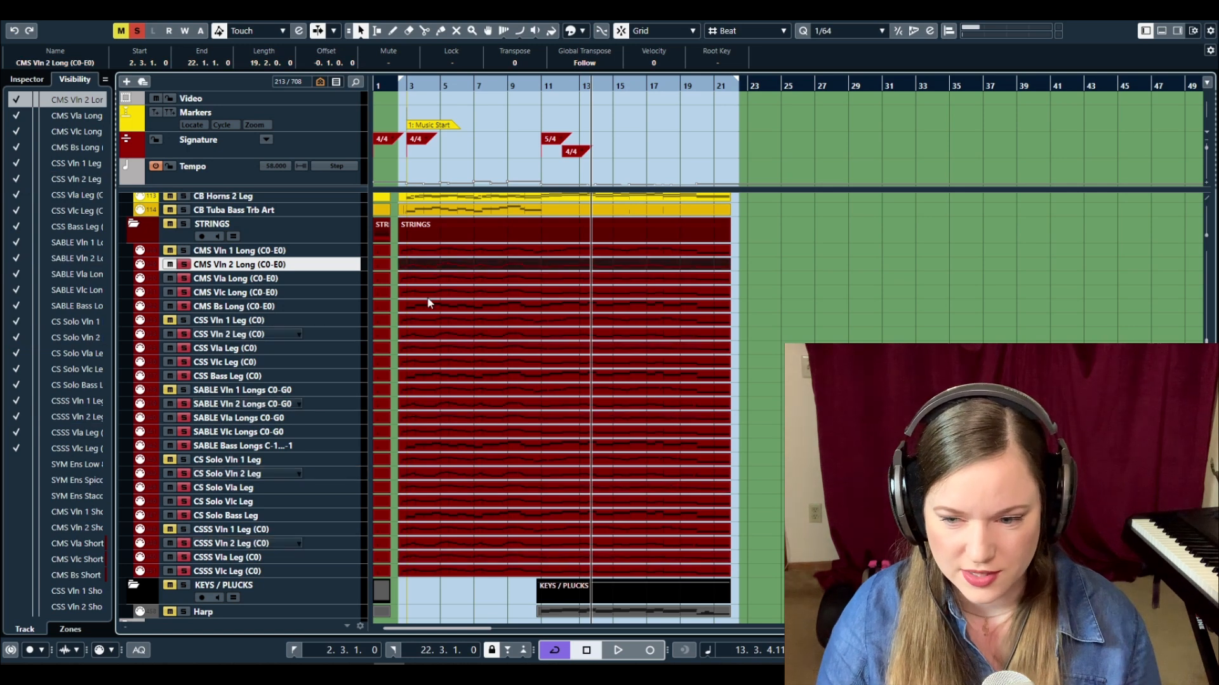
{"action": "left_click", "coordinate": [429, 335], "text": "ctrl"}
{"action": "left_click", "coordinate": [420, 404], "text": "ctrl"}
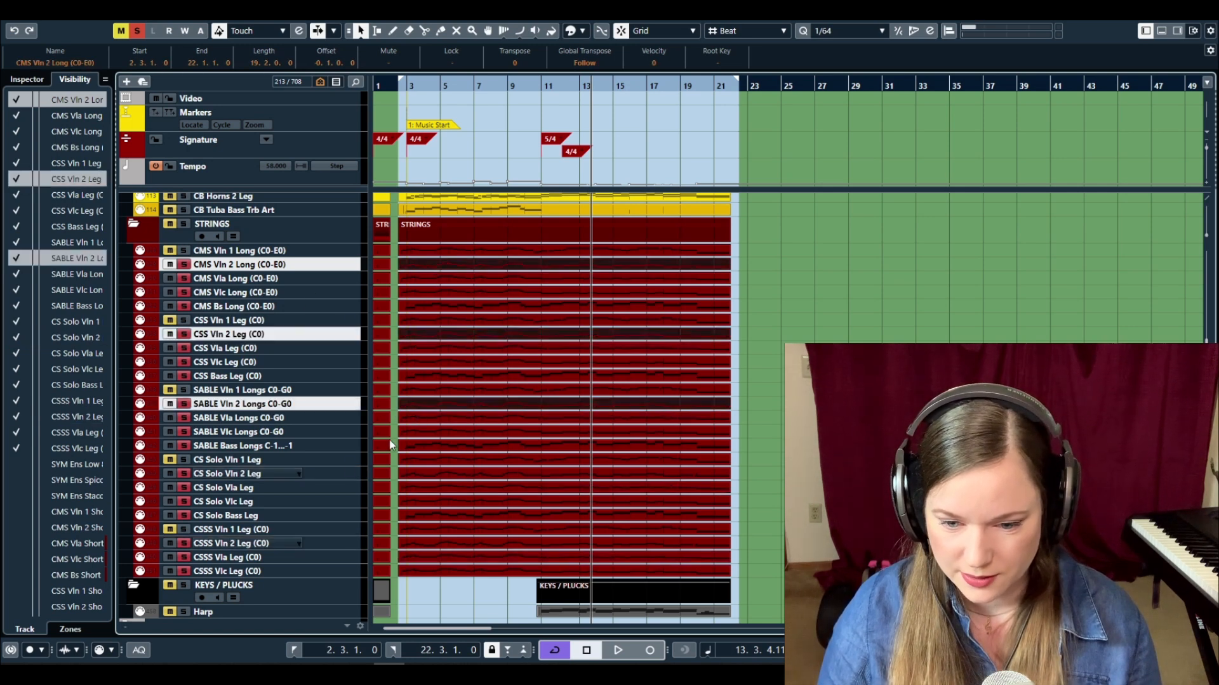
{"action": "left_click", "coordinate": [412, 476], "text": "ctrl"}
{"action": "left_click", "coordinate": [465, 546], "text": "ctrl"}
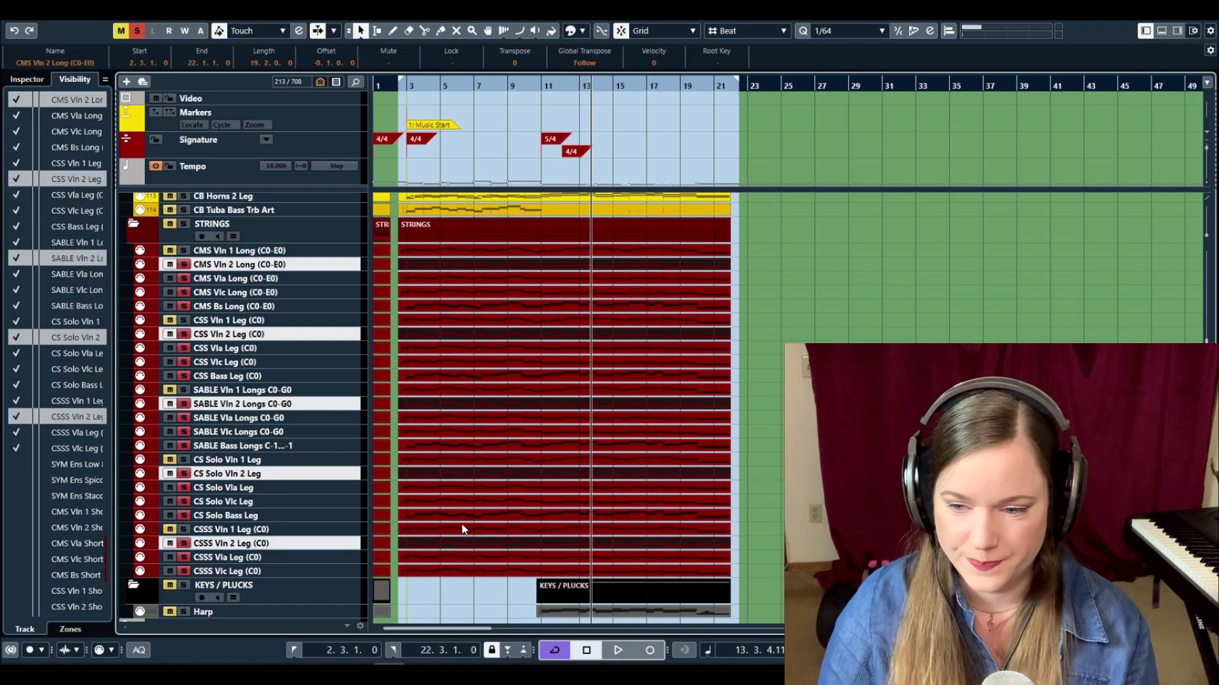
{"action": "key", "text": "Return"}
{"action": "scroll", "coordinate": [253, 292], "scroll_direction": "left", "scroll_amount": 1}
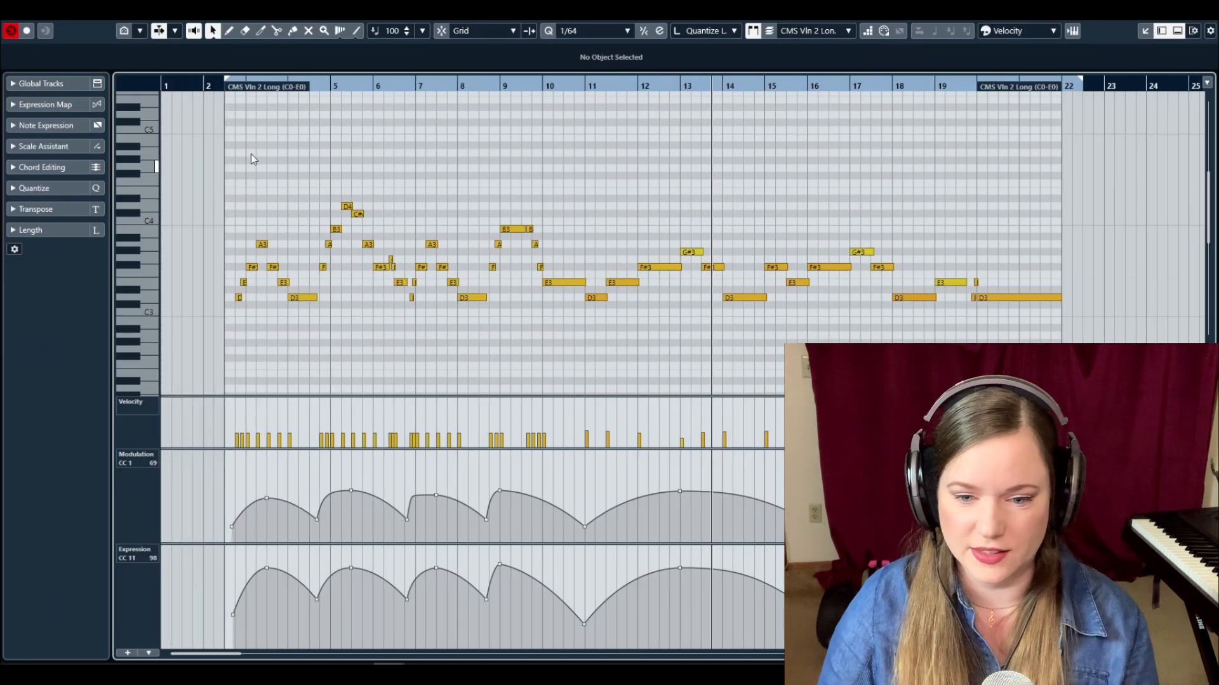
- Play from the start of the music and step through the CSS, SABLE and CSSS second violin parts to compare notes and velocities
{"action": "left_click_drag", "start_coordinate": [322, 89], "coordinate": [230, 115]}
{"action": "key", "text": "space"}
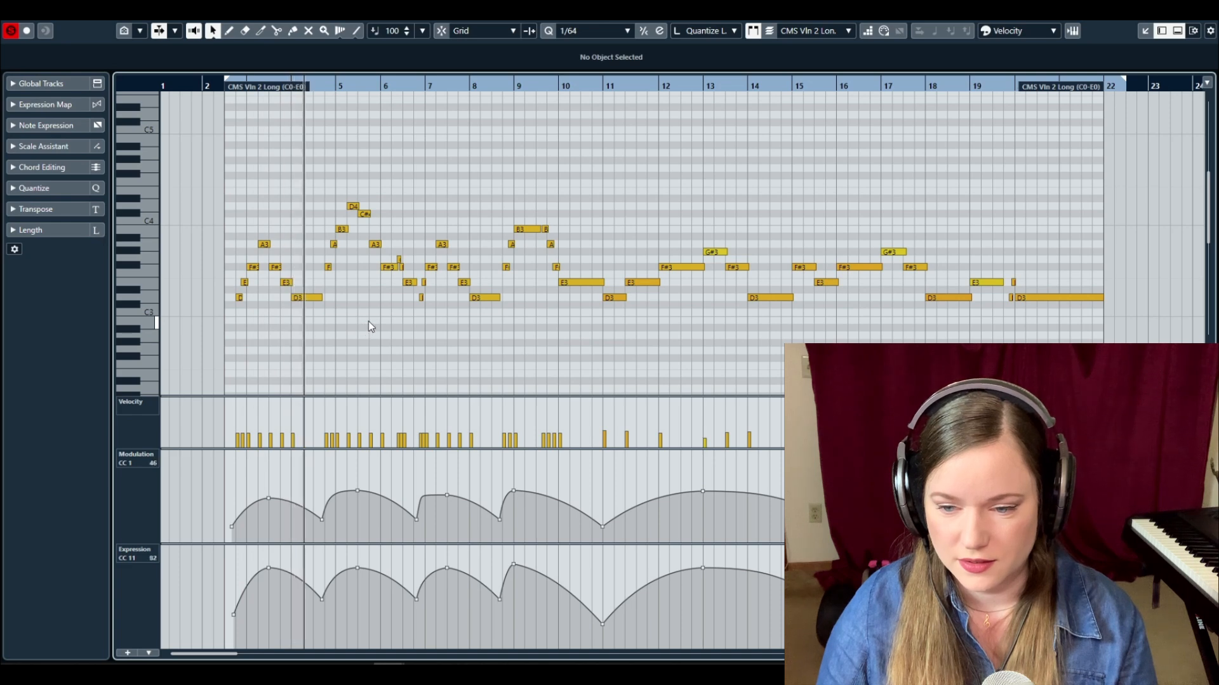
{"action": "key", "text": "Down"}
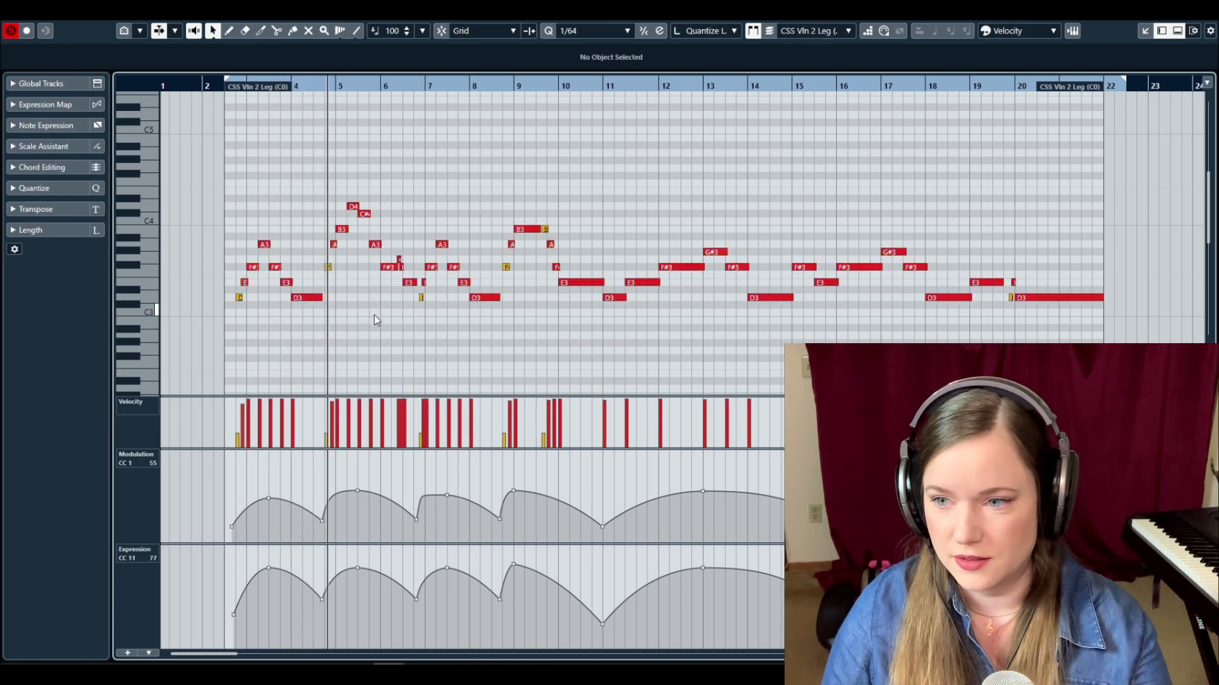
{"action": "key", "text": "Down"}
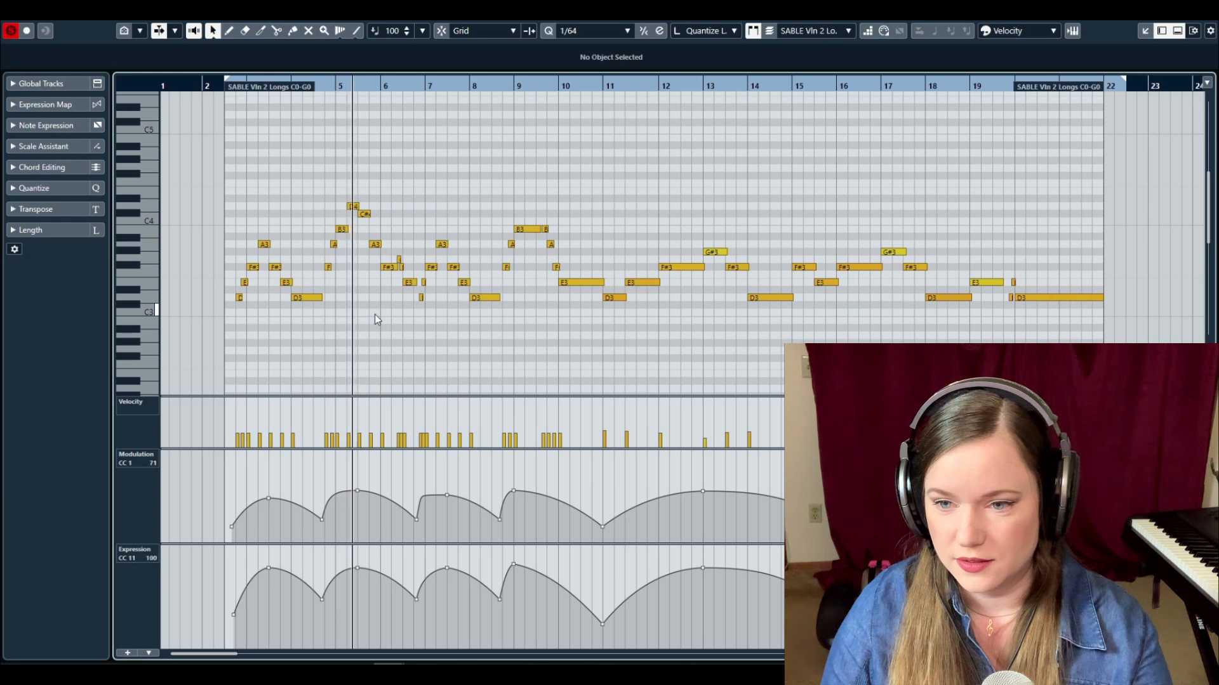
{"action": "key", "text": "Down"}
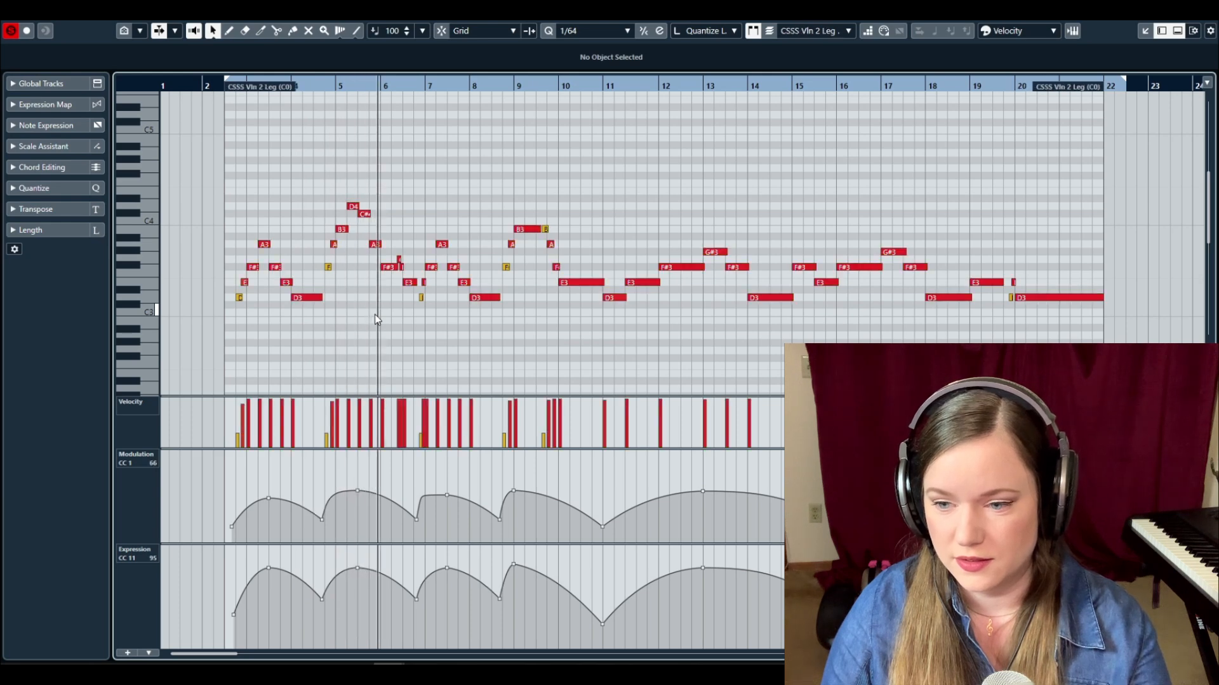
- Switch to the CMS second violin part, select its closing notes around bar 20, and play them from bar 19
{"action": "key", "text": "Down"}
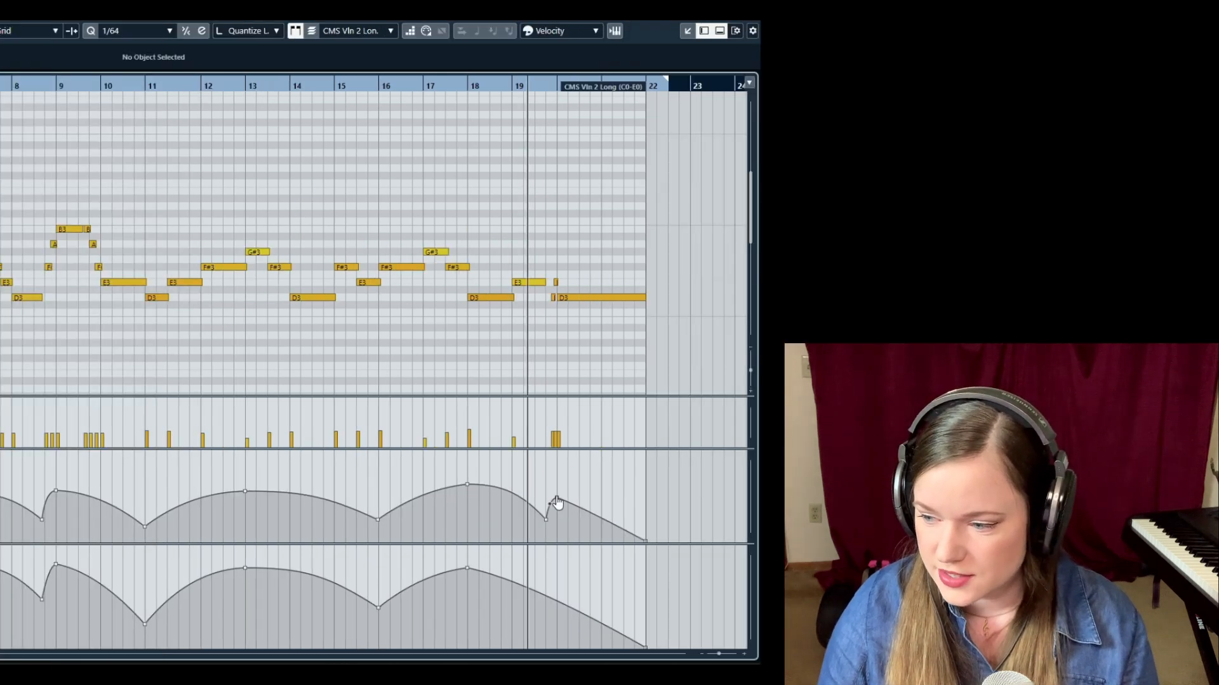
{"action": "mouse_move", "coordinate": [559, 502]}
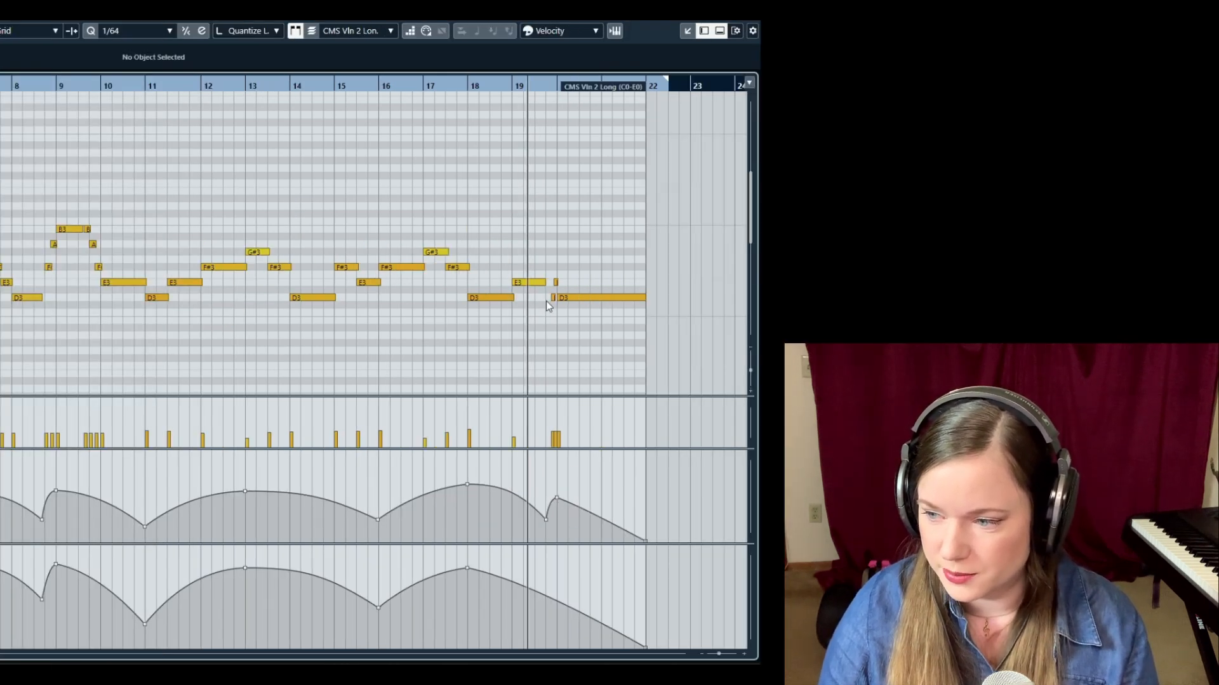
{"action": "left_click_drag", "start_coordinate": [549, 268], "coordinate": [558, 357]}
{"action": "left_click", "coordinate": [536, 85]}
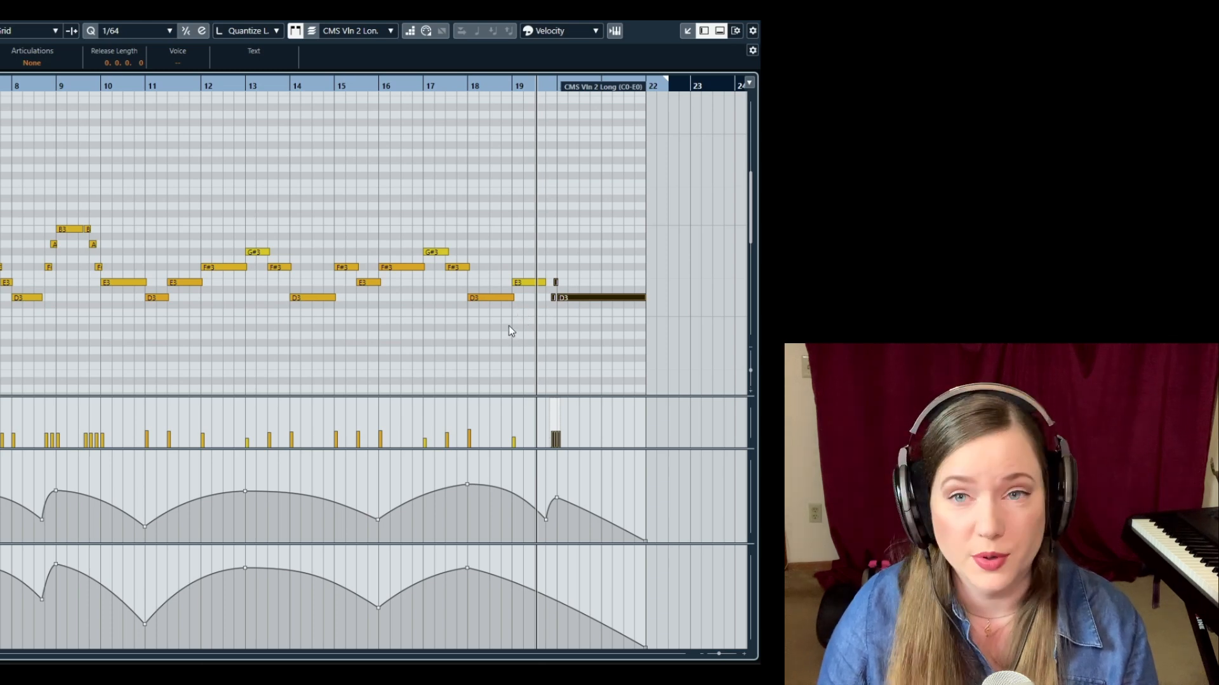
{"action": "key", "text": "space"}
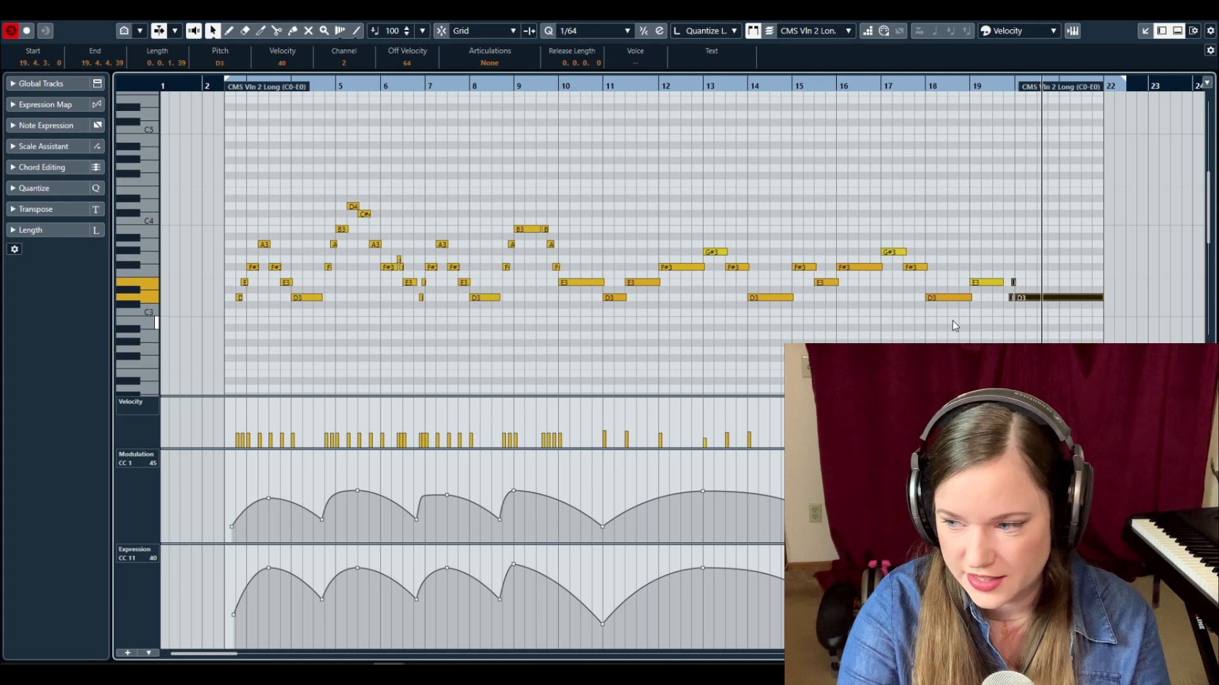
- Return to the project, add the CMS, CSS, SABLE, CS Solo and CSSS first violin parts to the solo, and open them in the Key Editor
{"action": "key", "text": "Escape"}
{"action": "left_click", "coordinate": [448, 251]}
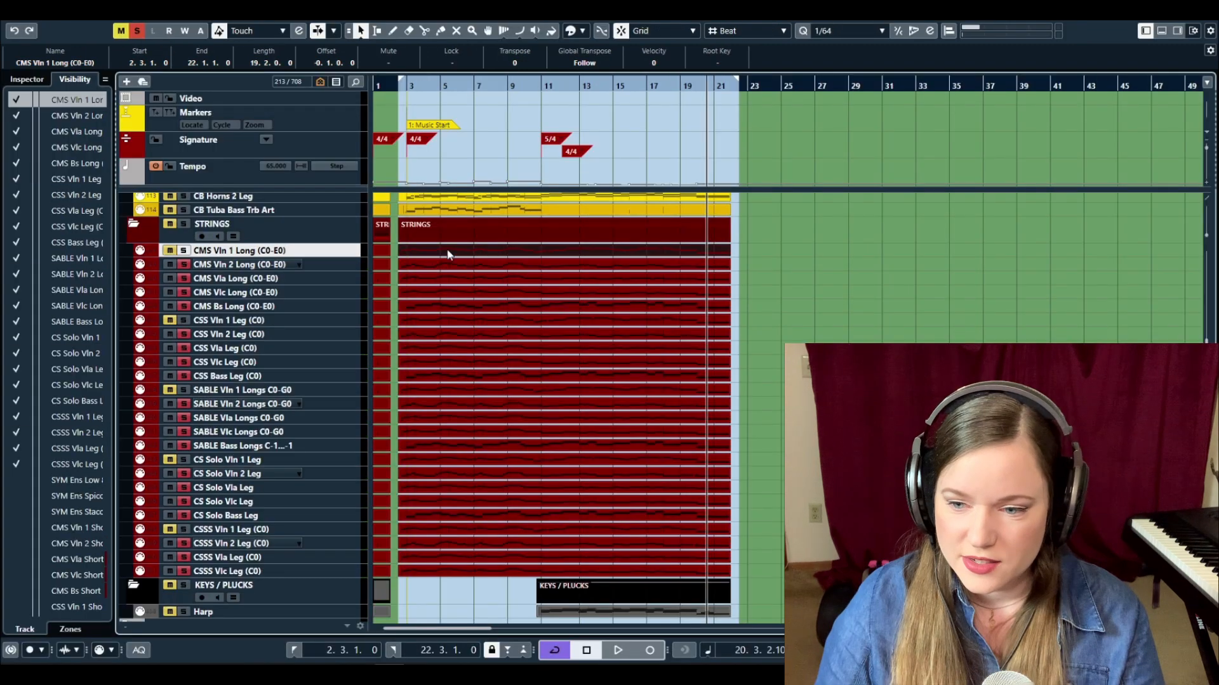
{"action": "left_click", "coordinate": [419, 327], "text": "shift"}
{"action": "left_click", "coordinate": [403, 392], "text": "shift"}
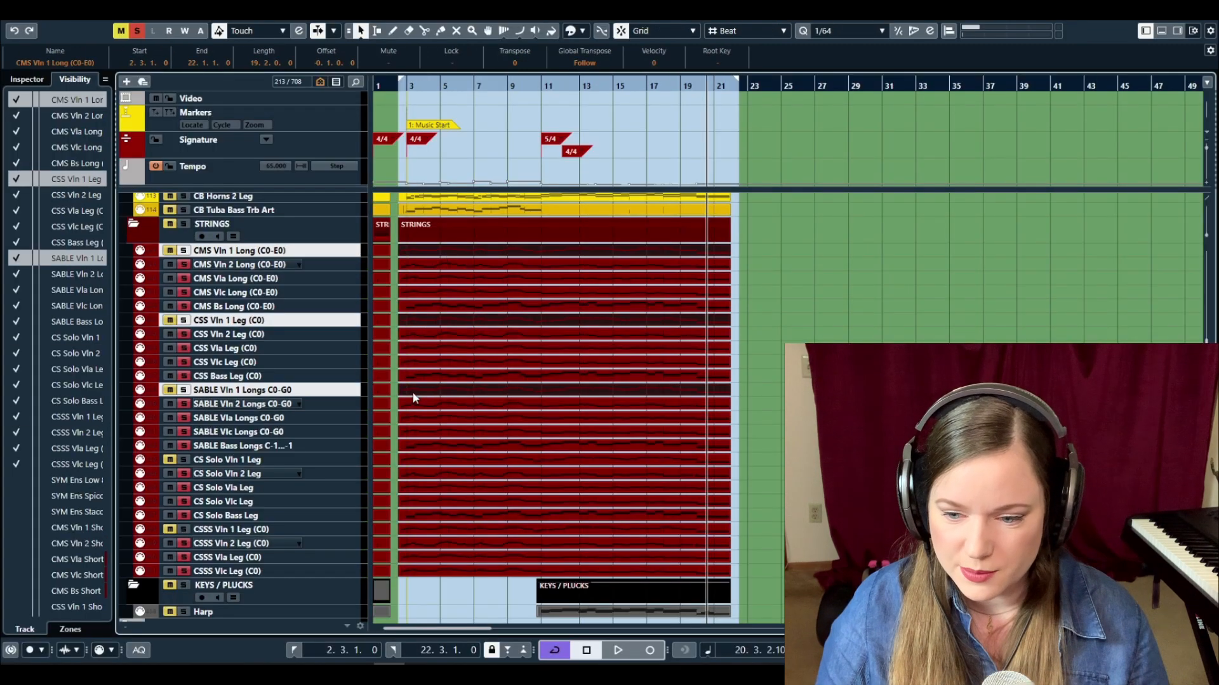
{"action": "left_click", "coordinate": [401, 462], "text": "shift"}
{"action": "left_click", "coordinate": [430, 529], "text": "shift"}
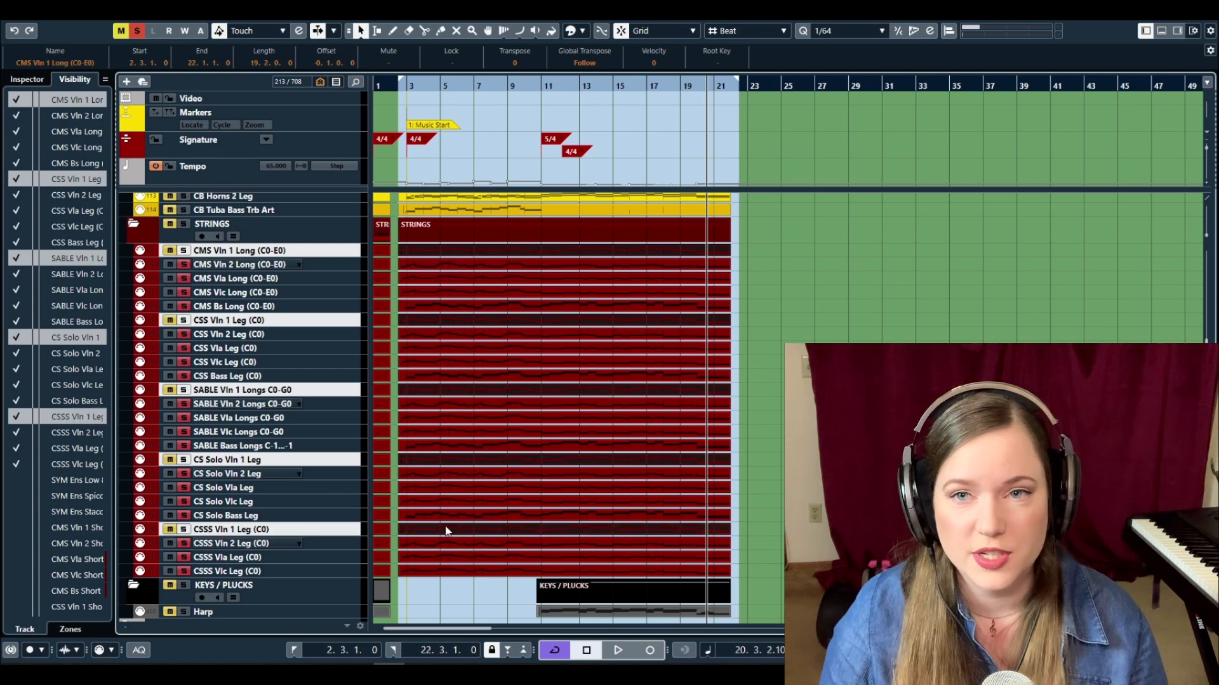
{"action": "key", "text": "s"}
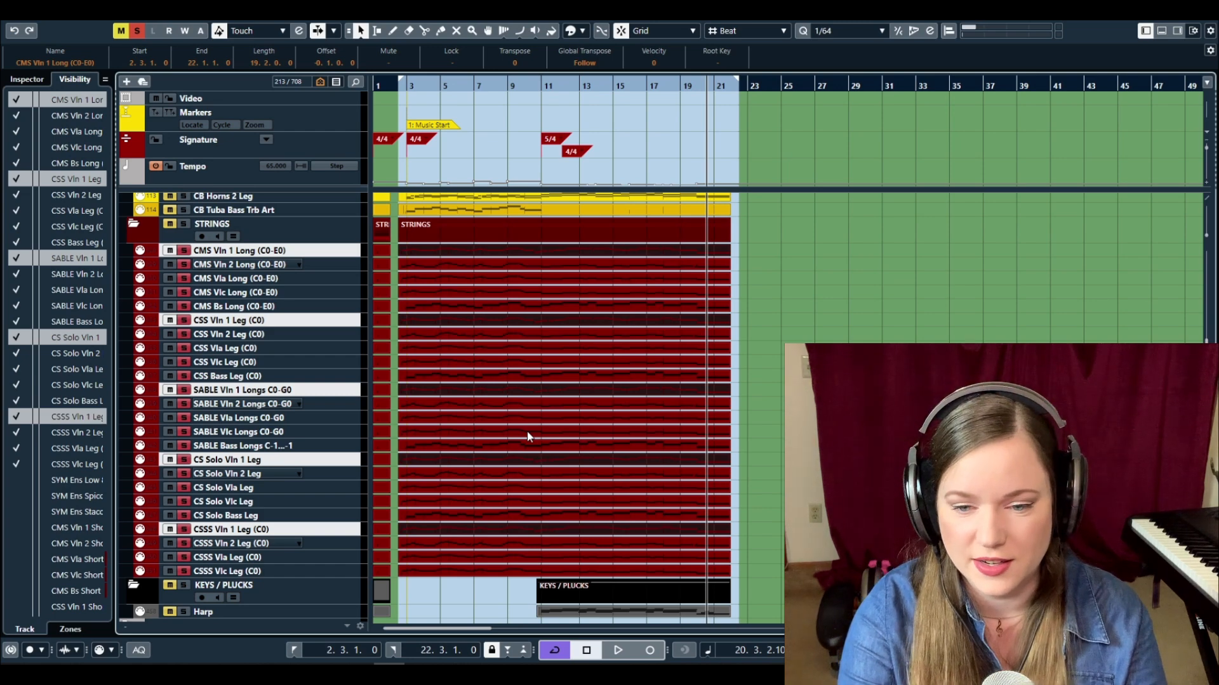
{"action": "key", "text": "Return"}
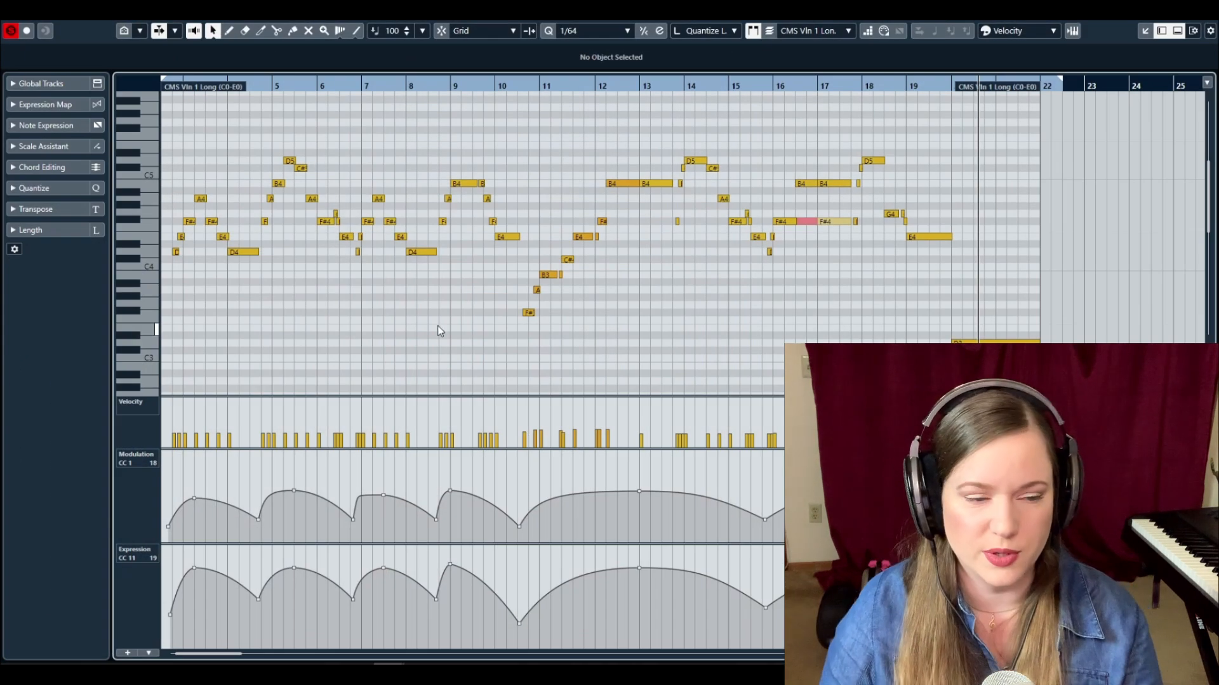
- Play the soloed strings from the start of the music and inspect the split first violin notes in bar 11
{"action": "scroll", "coordinate": [307, 312], "scroll_direction": "left", "scroll_amount": 2}
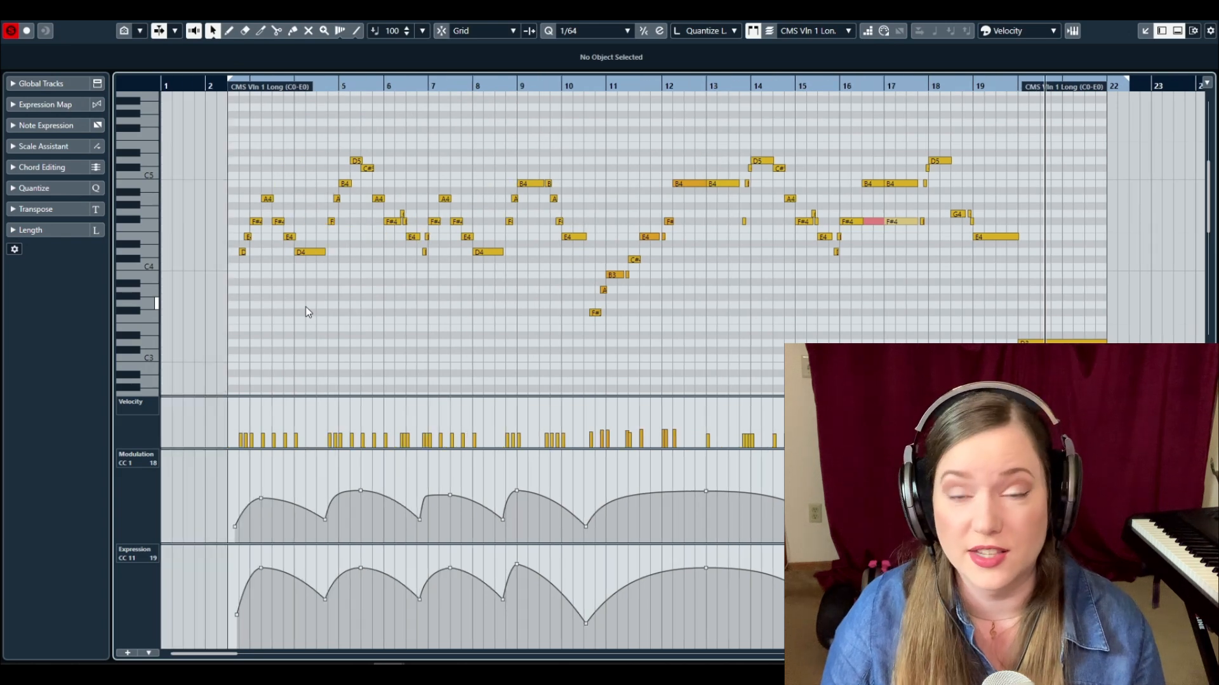
{"action": "left_click", "coordinate": [235, 86]}
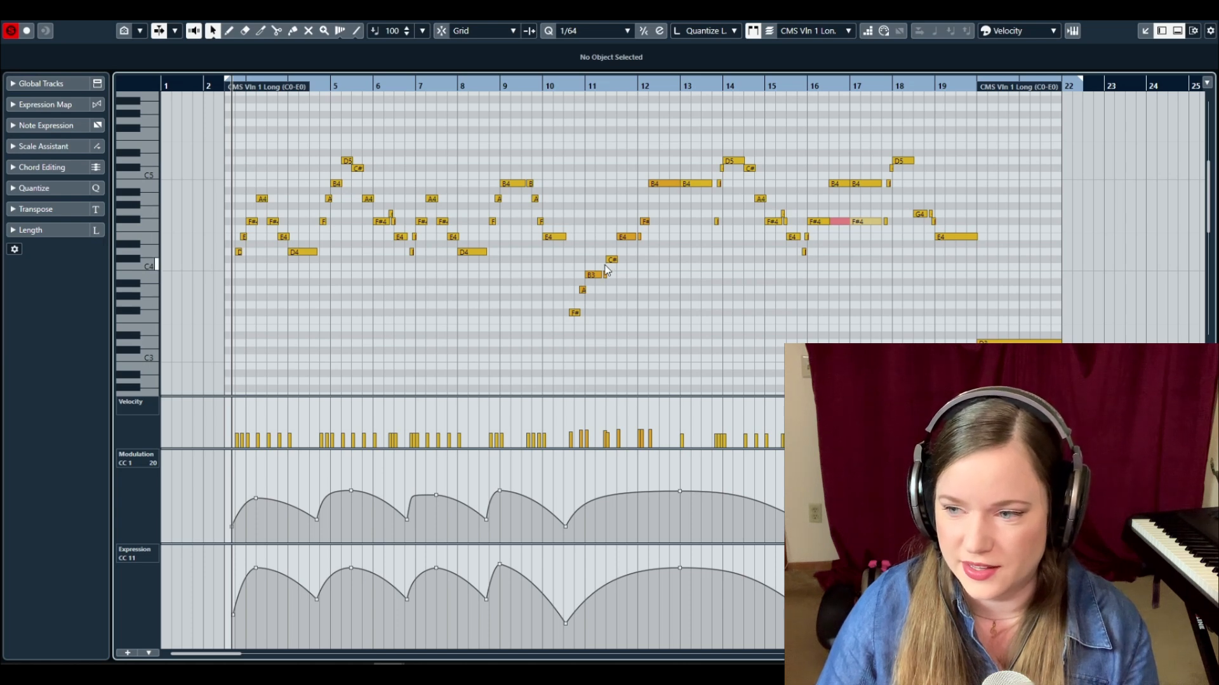
{"action": "key", "text": "space"}
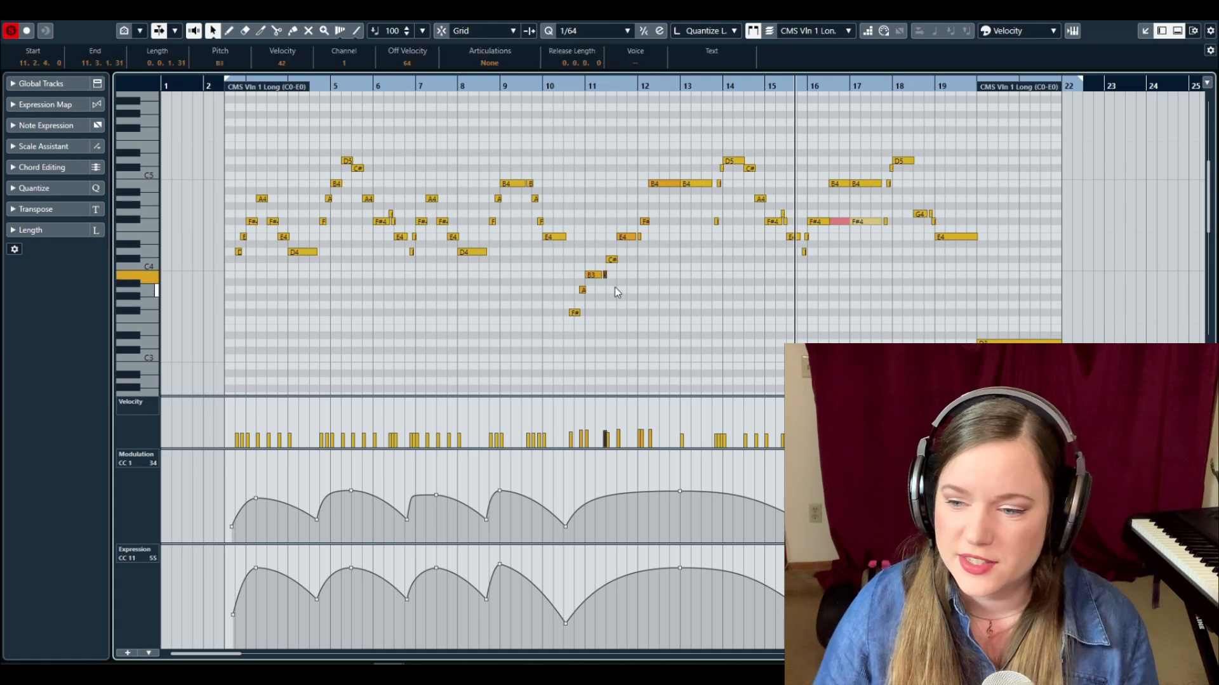
{"action": "left_click_drag", "start_coordinate": [650, 234], "coordinate": [632, 266]}
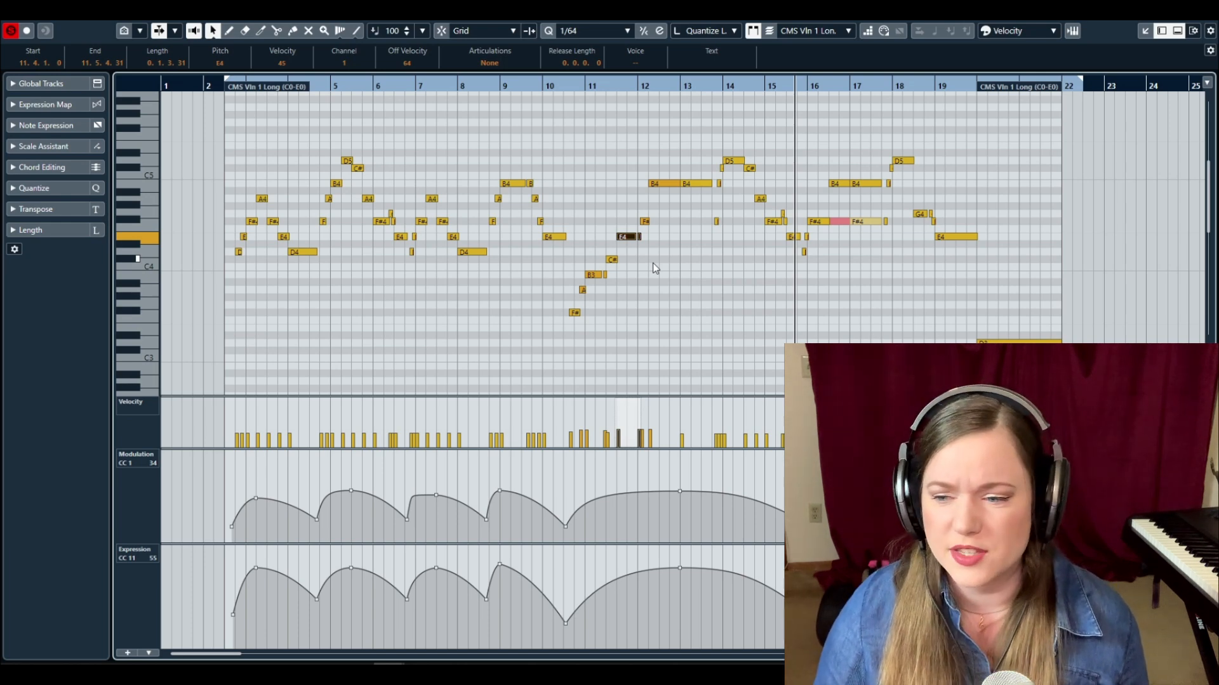
{"action": "left_click", "coordinate": [650, 275]}
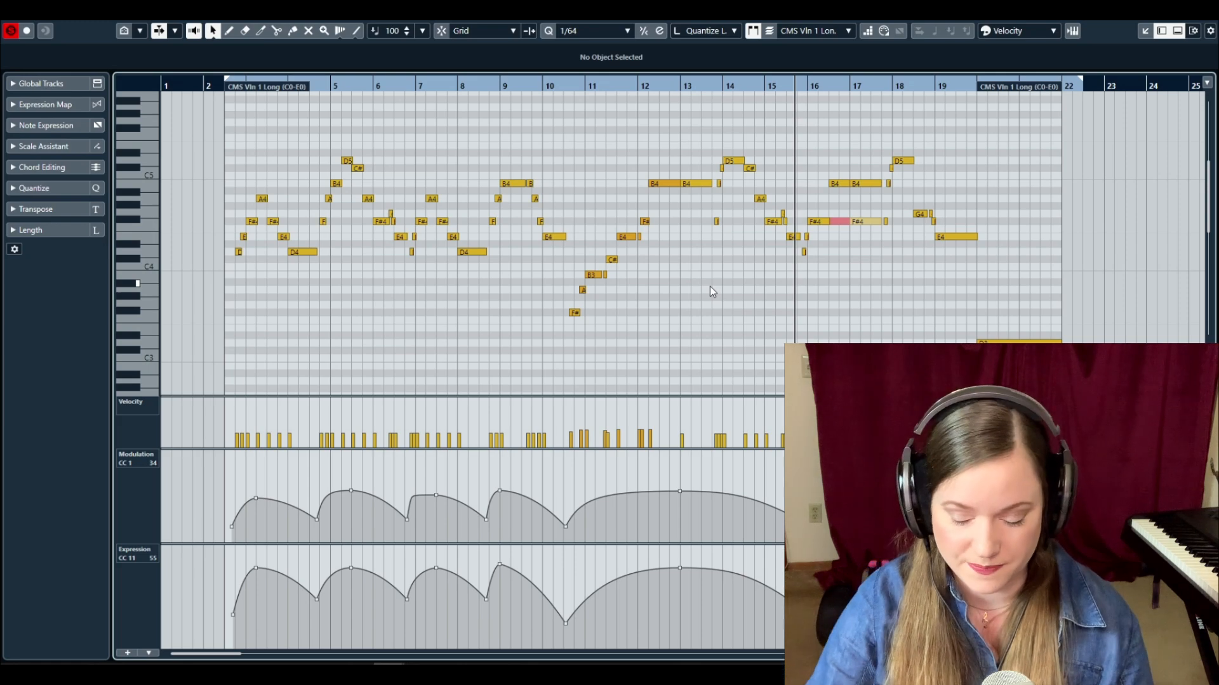
- Return to the project and play all the soloed string tracks from the start of the music
{"action": "key", "text": "Return"}
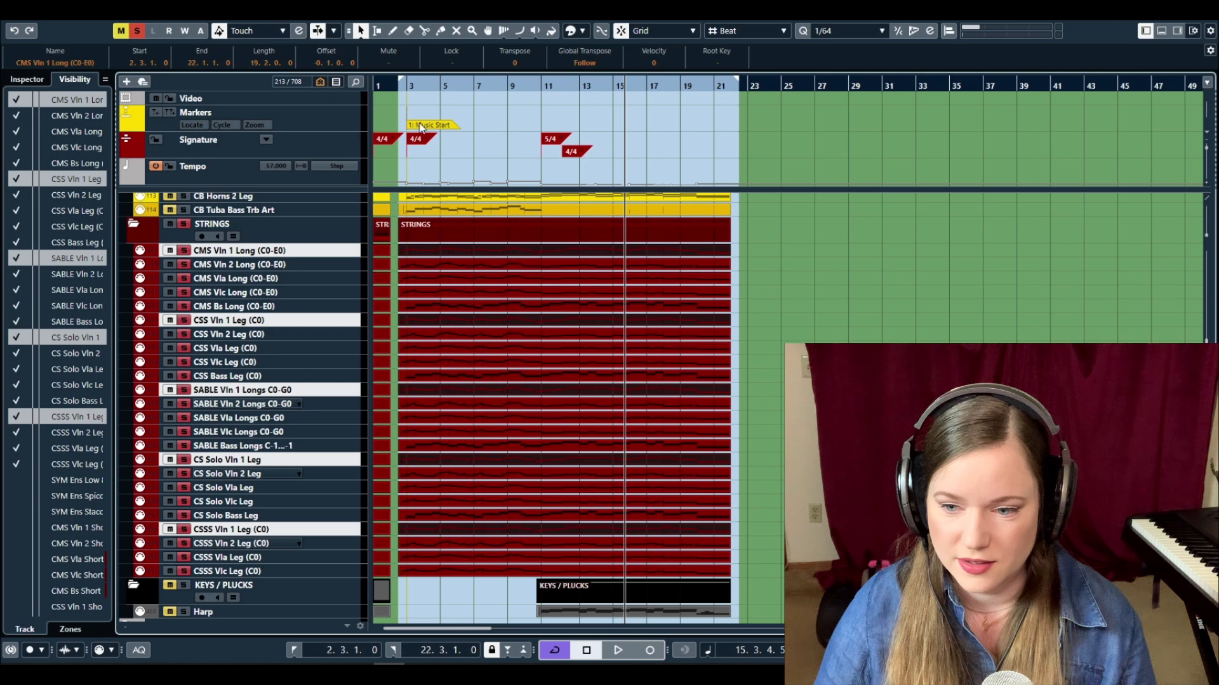
{"action": "left_click", "coordinate": [401, 87]}
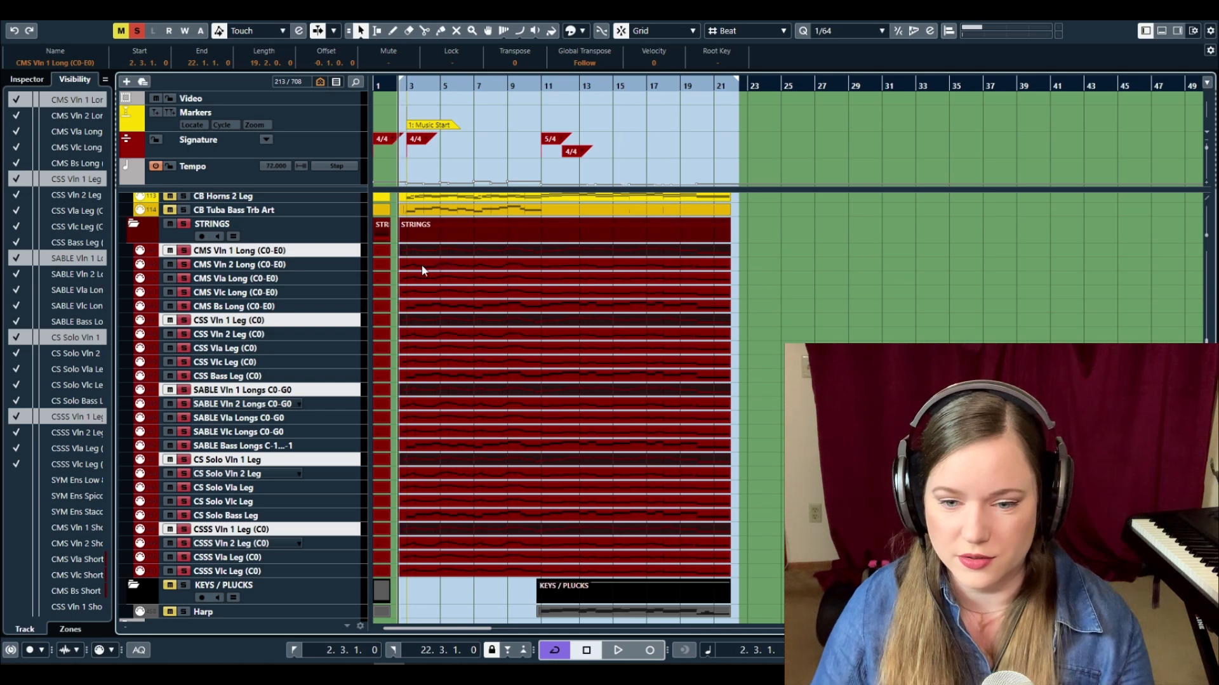
{"action": "key", "text": "space"}
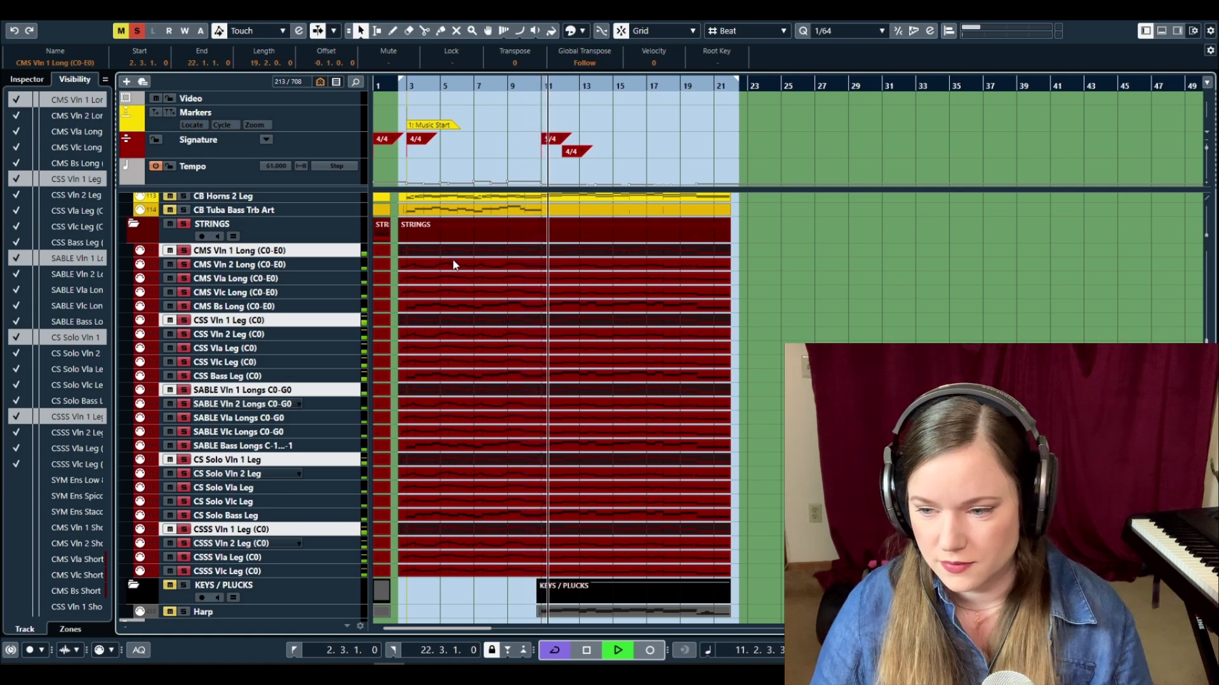
- Select every string part from CMS Vln 1 to CSSS Vlc, open them together in the Key Editor, and follow the combined notes during playback
{"action": "left_click_drag", "start_coordinate": [740, 246], "coordinate": [508, 561]}
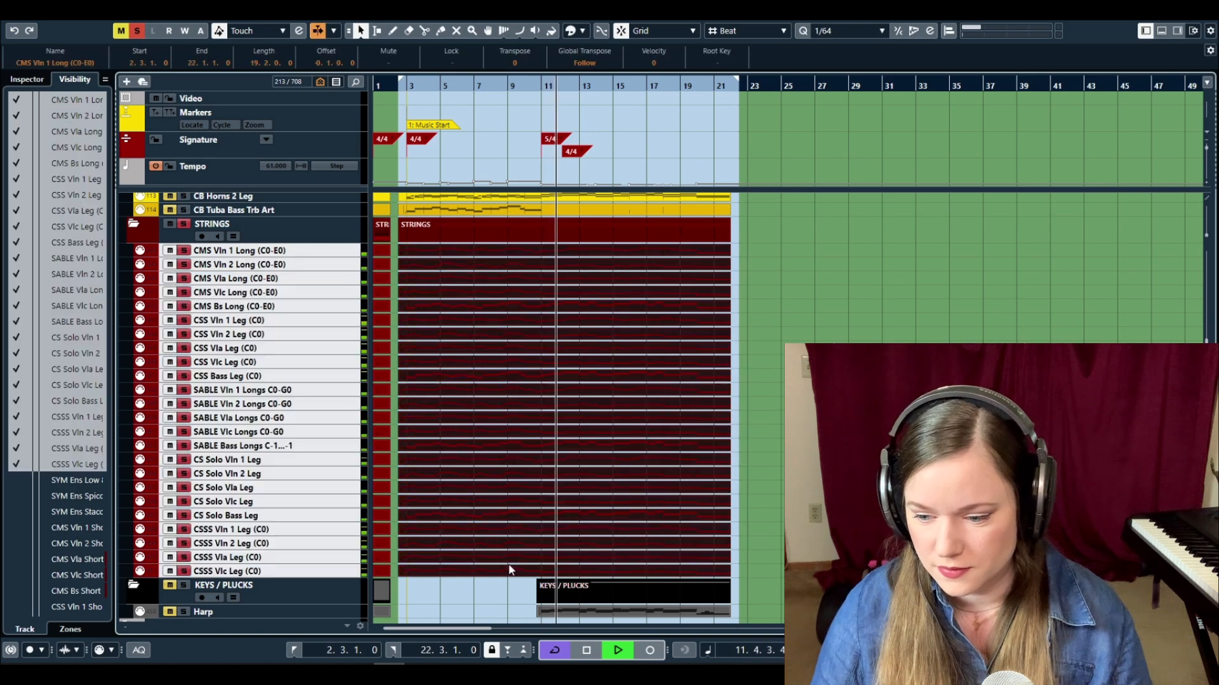
{"action": "double_click", "coordinate": [508, 561]}
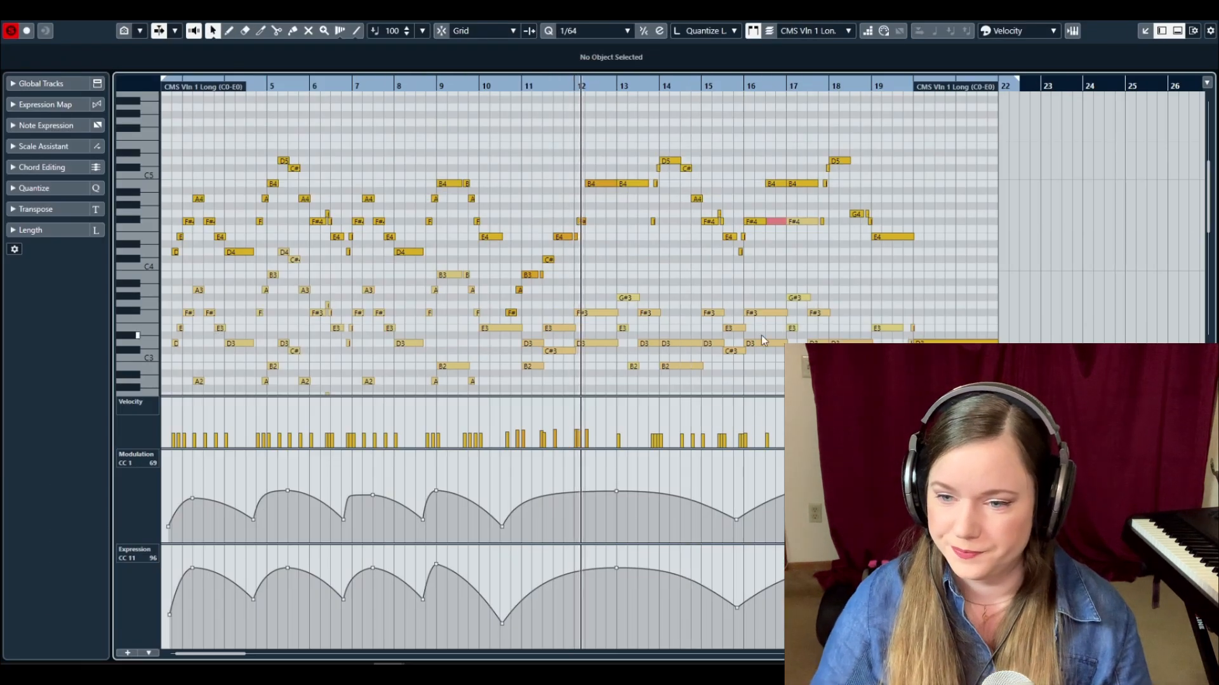
{"action": "scroll", "coordinate": [759, 323], "scroll_direction": "down", "scroll_amount": 2}
{"action": "scroll", "coordinate": [779, 303], "scroll_direction": "down", "scroll_amount": 2}
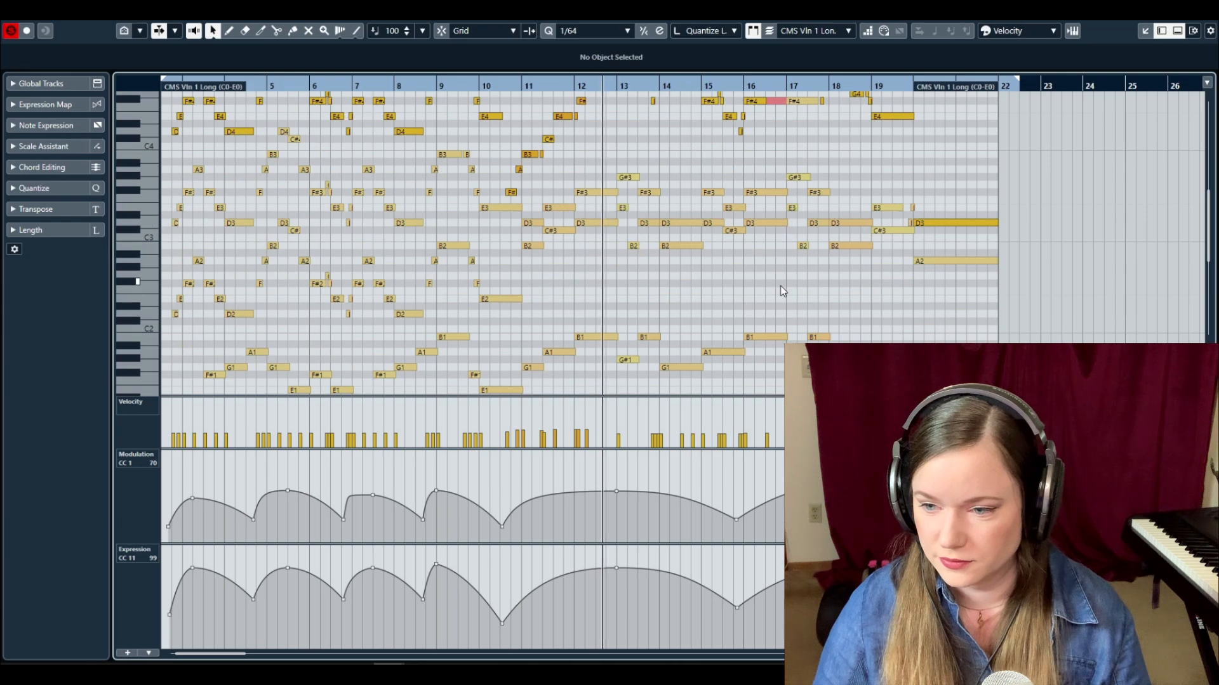
{"action": "scroll", "coordinate": [782, 286], "scroll_direction": "down", "scroll_amount": 2}
{"action": "scroll", "coordinate": [782, 286], "scroll_direction": "up", "scroll_amount": 2}
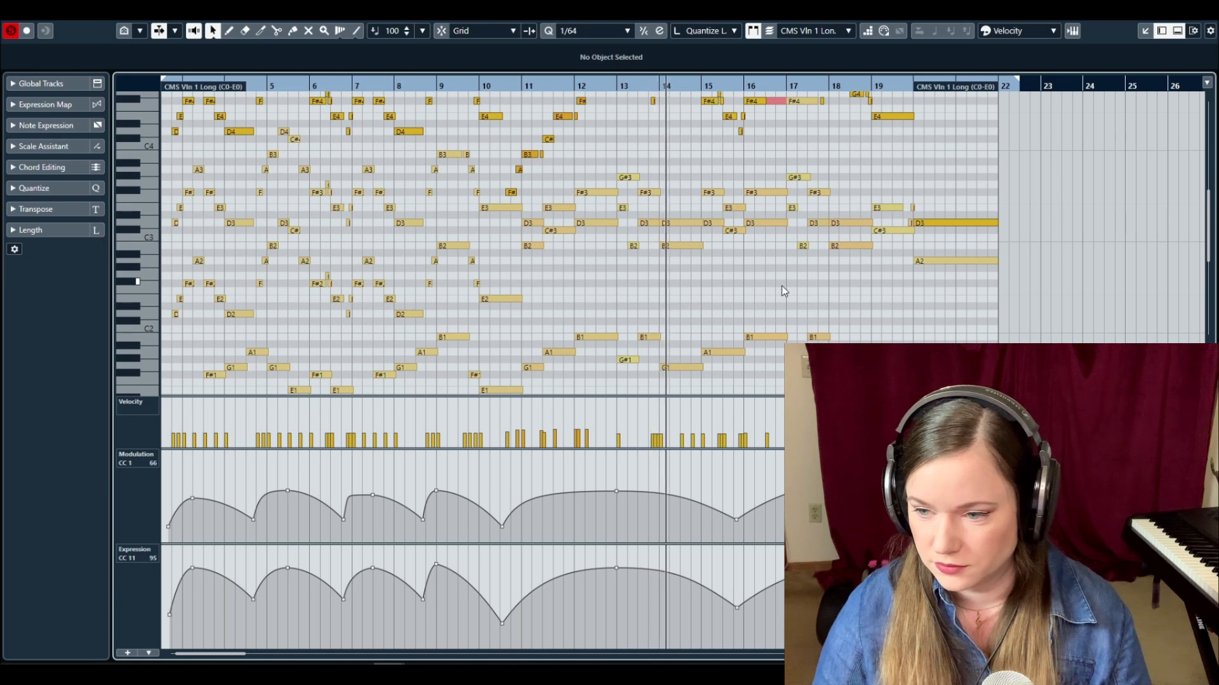
{"action": "scroll", "coordinate": [782, 286], "scroll_direction": "up", "scroll_amount": 2}
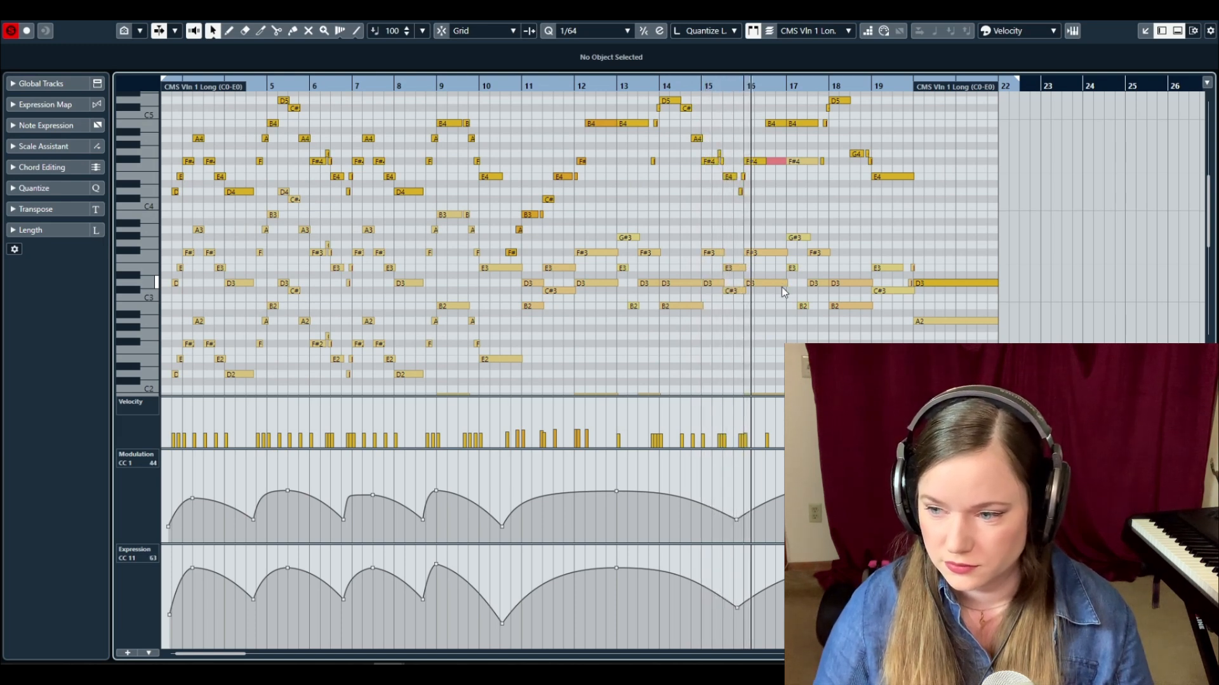
{"action": "scroll", "coordinate": [784, 291], "scroll_direction": "down", "scroll_amount": 3}
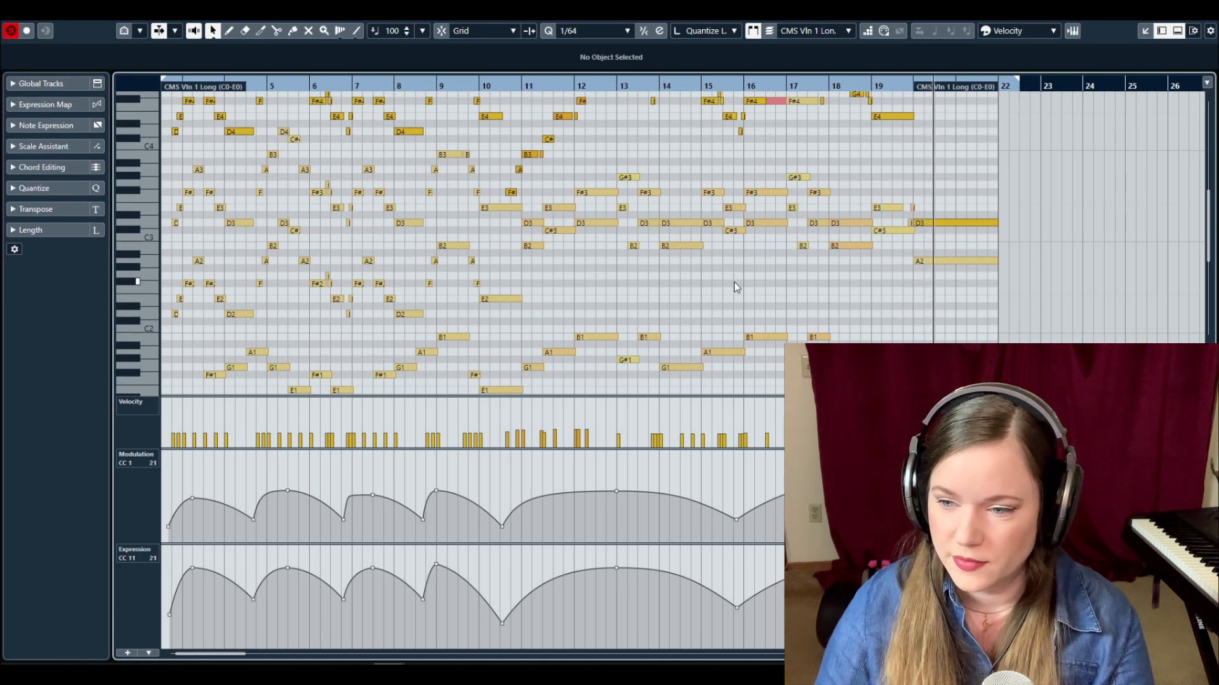
{"action": "scroll", "coordinate": [671, 278], "scroll_direction": "left", "scroll_amount": 2}
{"action": "scroll", "coordinate": [553, 284], "scroll_direction": "down", "scroll_amount": 2}
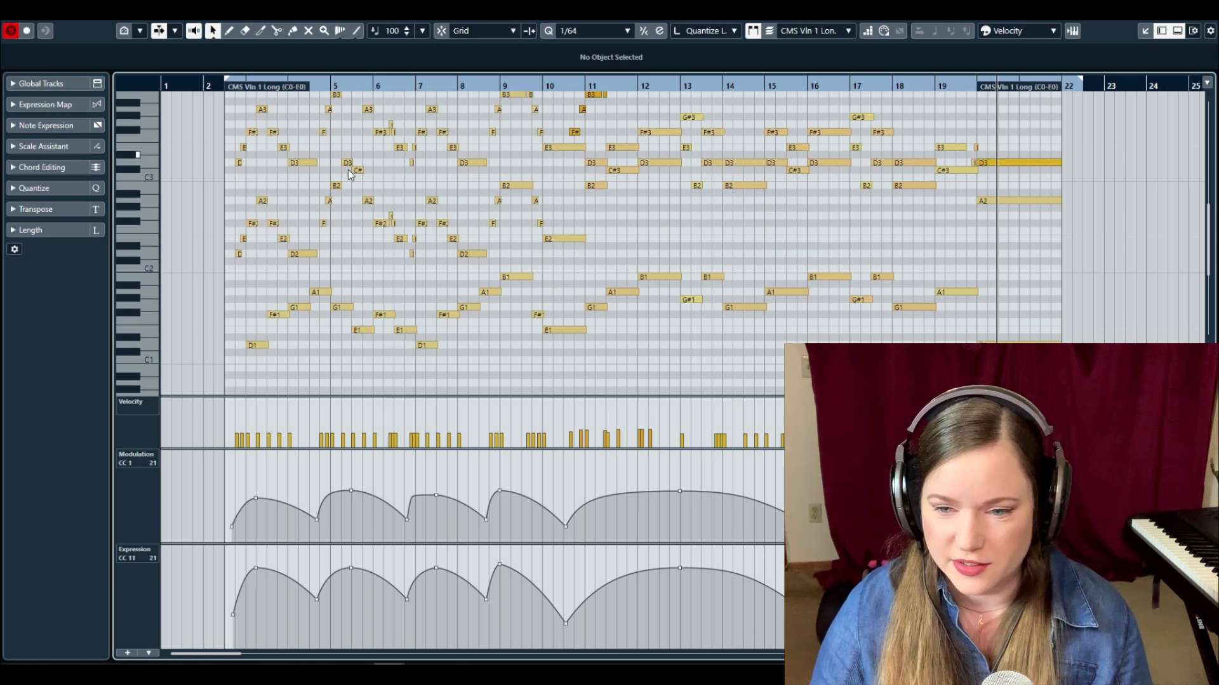
- Stop playback in bar 5 and examine how the string voices are stacked from basses to first violins through bar 19
{"action": "key", "text": "space"}
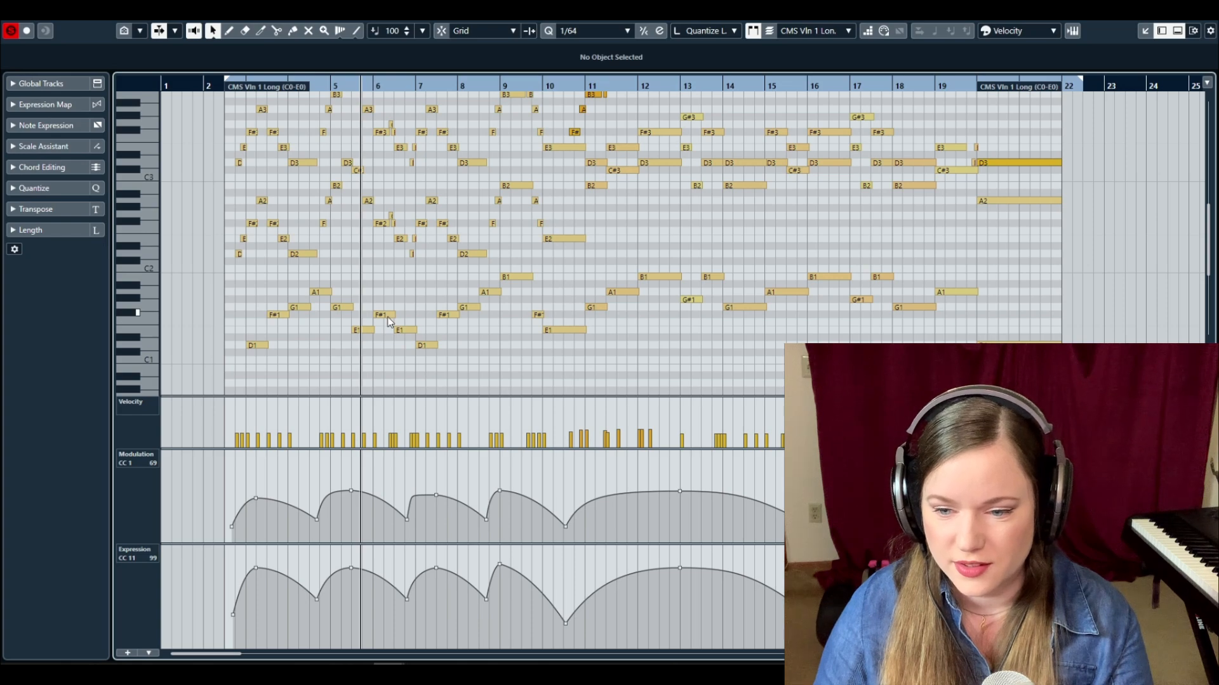
{"action": "scroll", "coordinate": [388, 220], "scroll_direction": "up", "scroll_amount": 4}
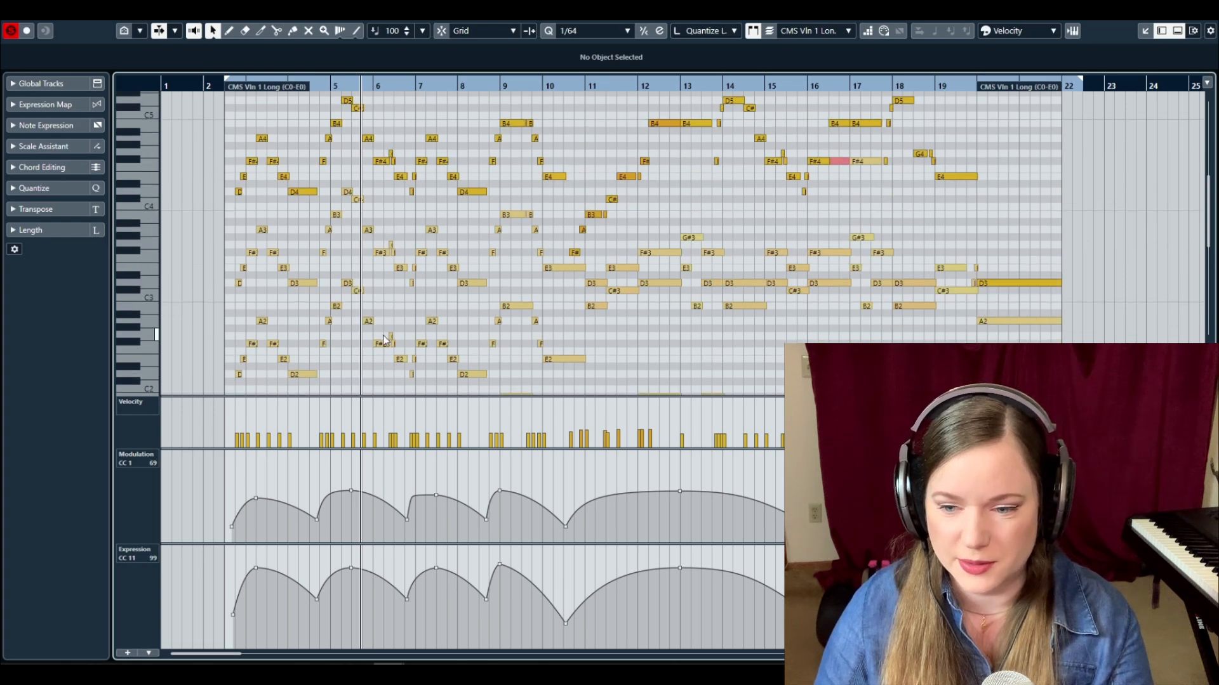
{"action": "scroll", "coordinate": [385, 340], "scroll_direction": "down", "scroll_amount": 4}
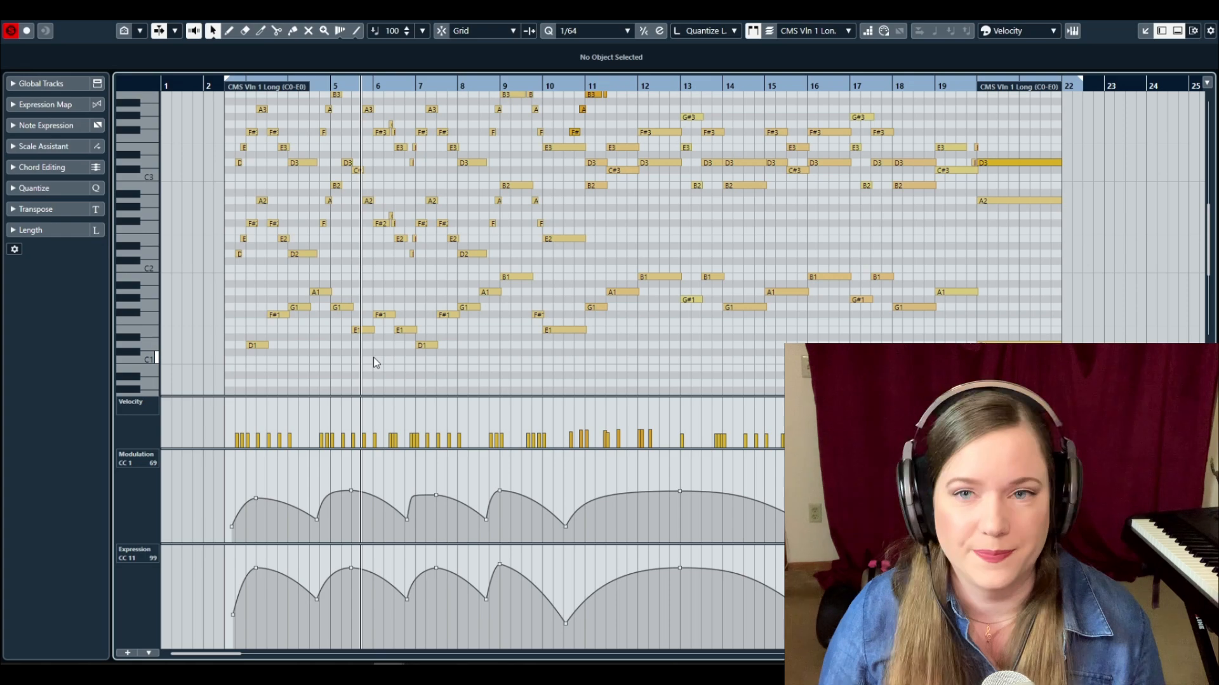
{"action": "scroll", "coordinate": [456, 324], "scroll_direction": "right", "scroll_amount": 5}
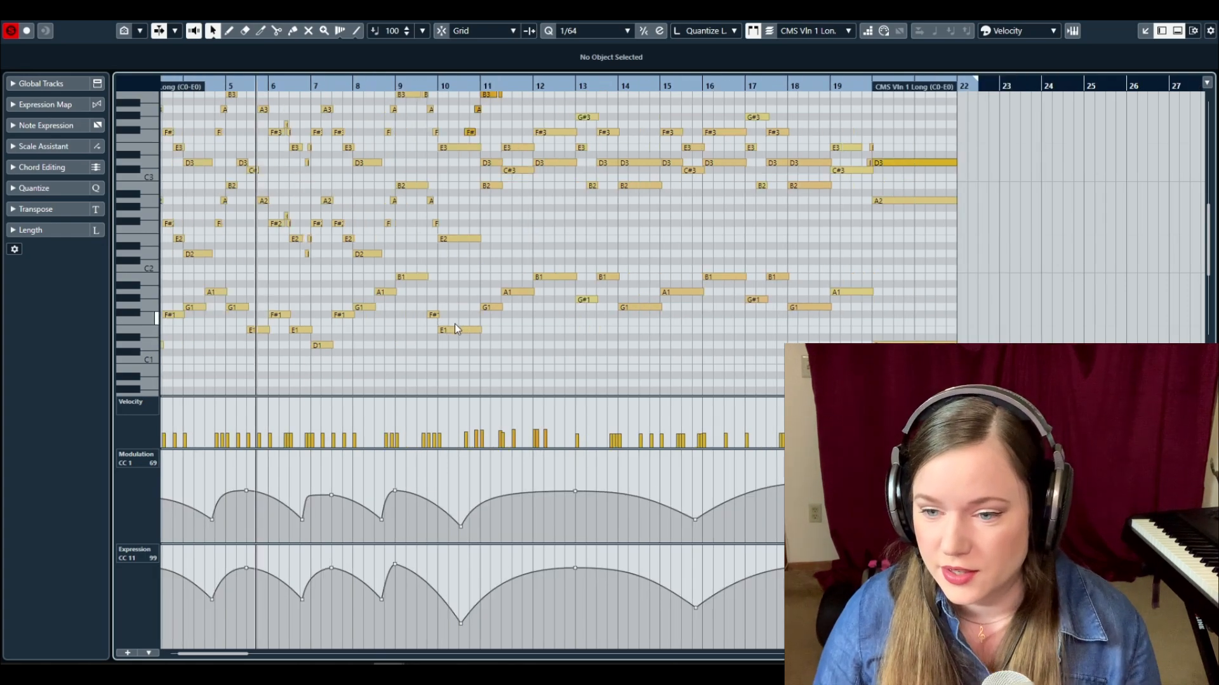
{"action": "scroll", "coordinate": [451, 322], "scroll_direction": "up", "scroll_amount": 3}
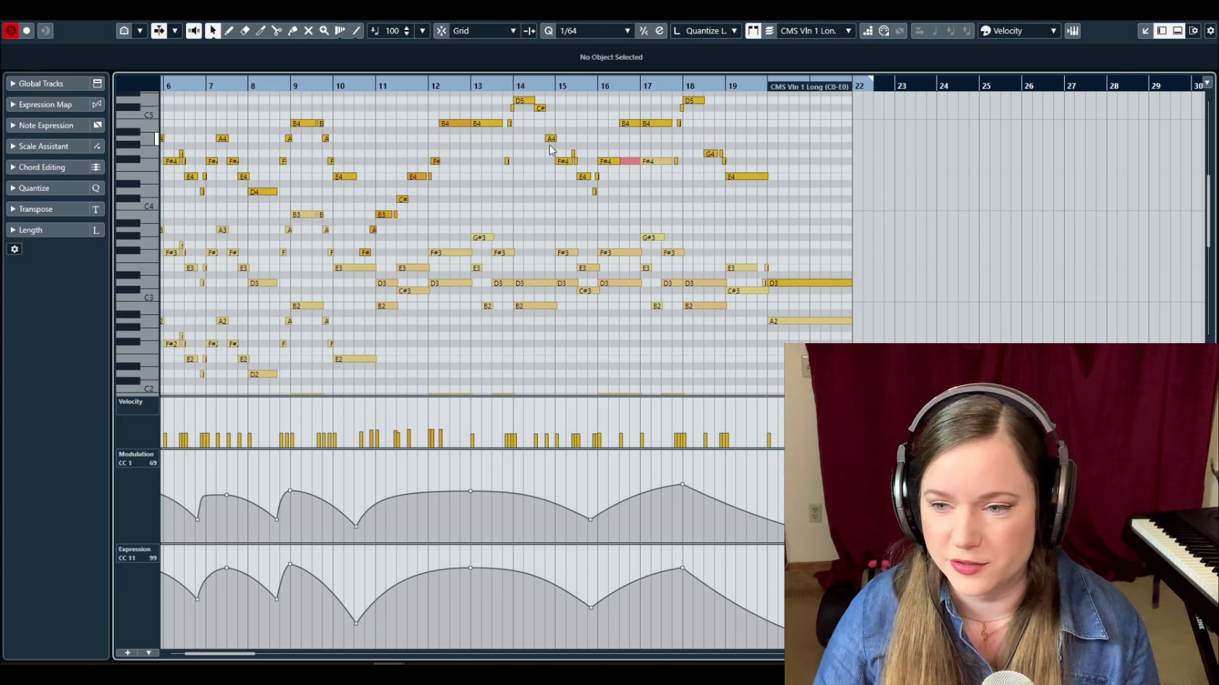
{"action": "scroll", "coordinate": [597, 361], "scroll_direction": "down", "scroll_amount": 2}
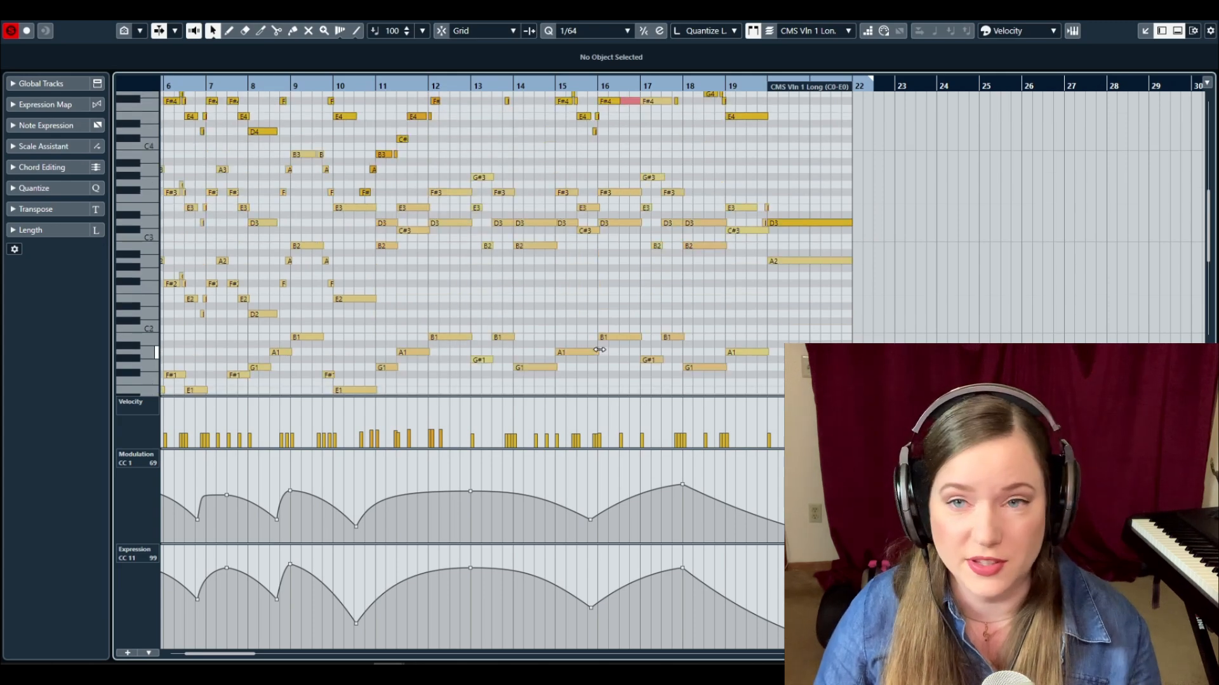
{"action": "scroll", "coordinate": [600, 352], "scroll_direction": "down", "scroll_amount": 2}
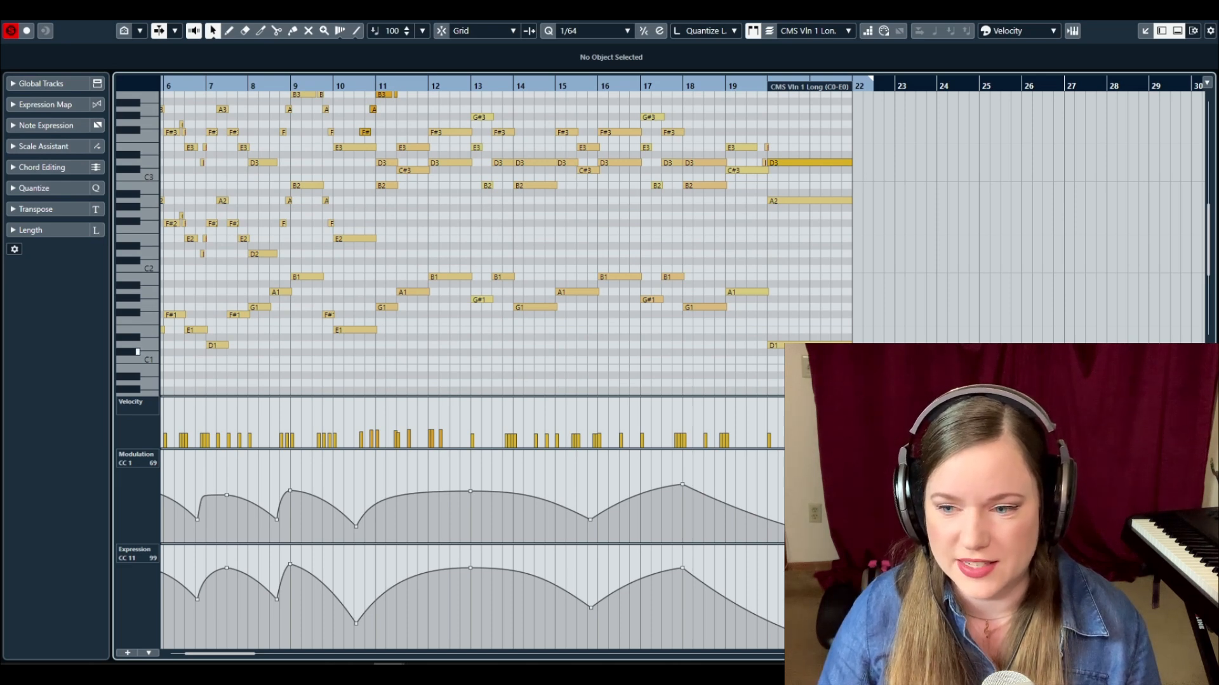
{"action": "scroll", "coordinate": [464, 295], "scroll_direction": "up", "scroll_amount": 2}
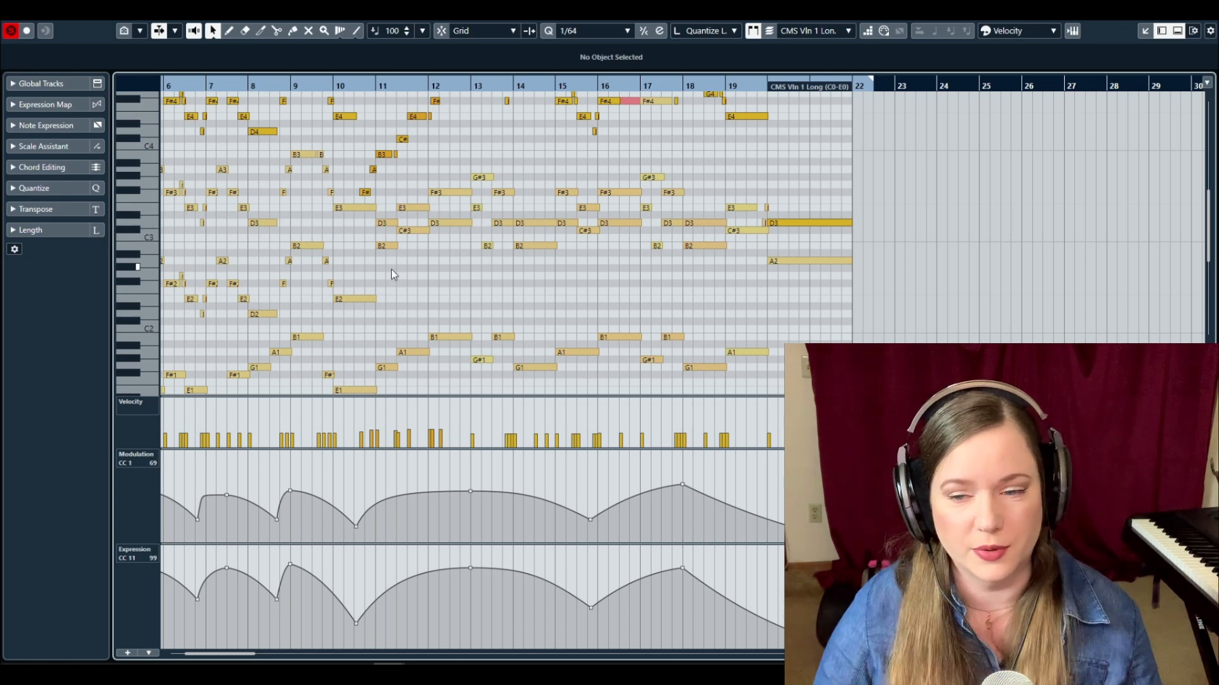
- Return to the project and add the BWW Bassoon 1 and BWW Bassoon 2 tracks to the solo
{"action": "key", "text": "Return"}
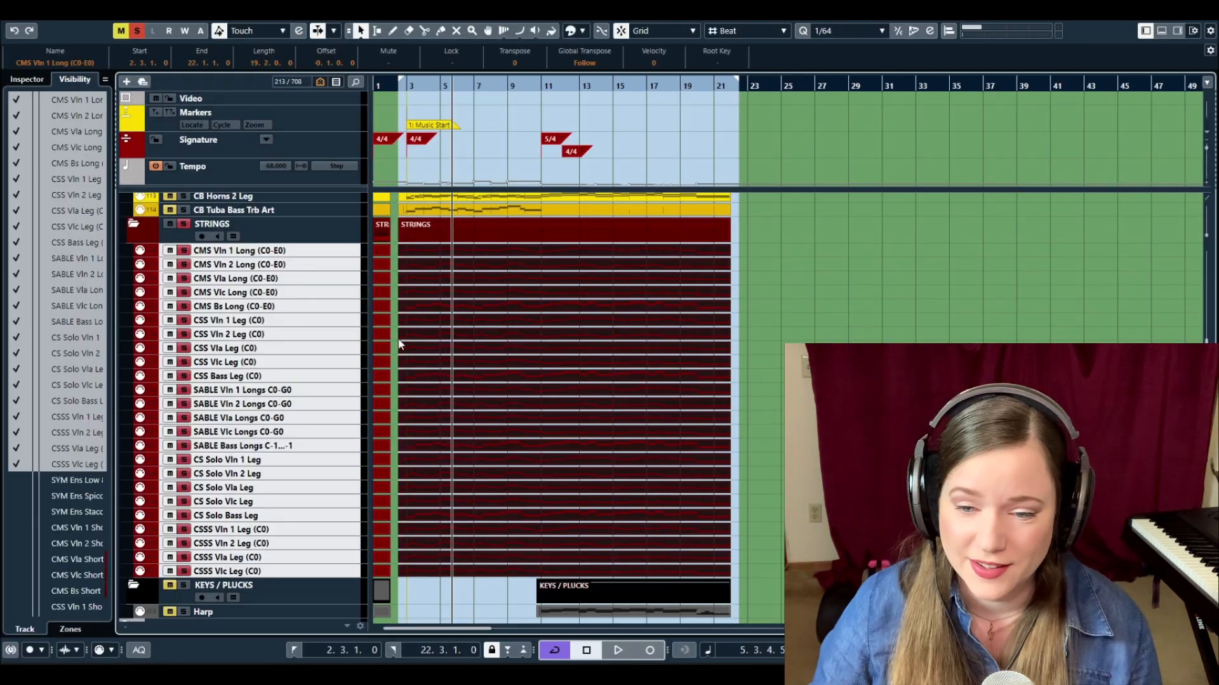
{"action": "scroll", "coordinate": [443, 372], "scroll_direction": "up", "scroll_amount": 6}
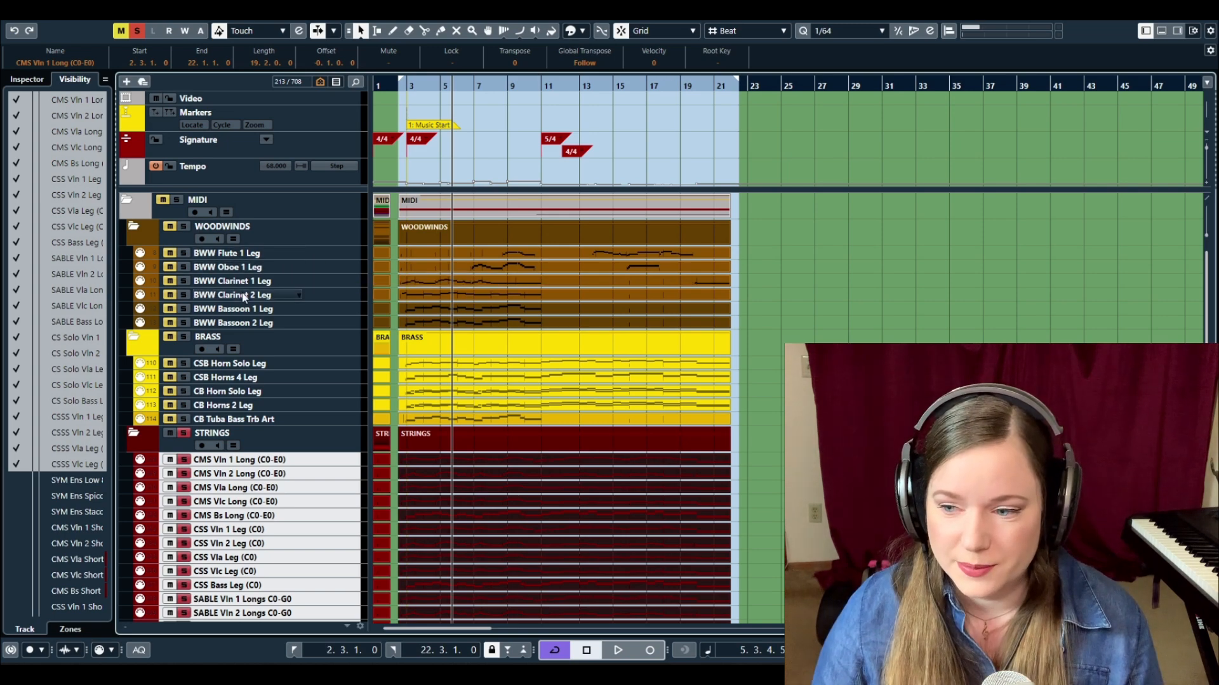
{"action": "left_click", "coordinate": [233, 310]}
{"action": "left_click", "coordinate": [232, 324], "text": "shift"}
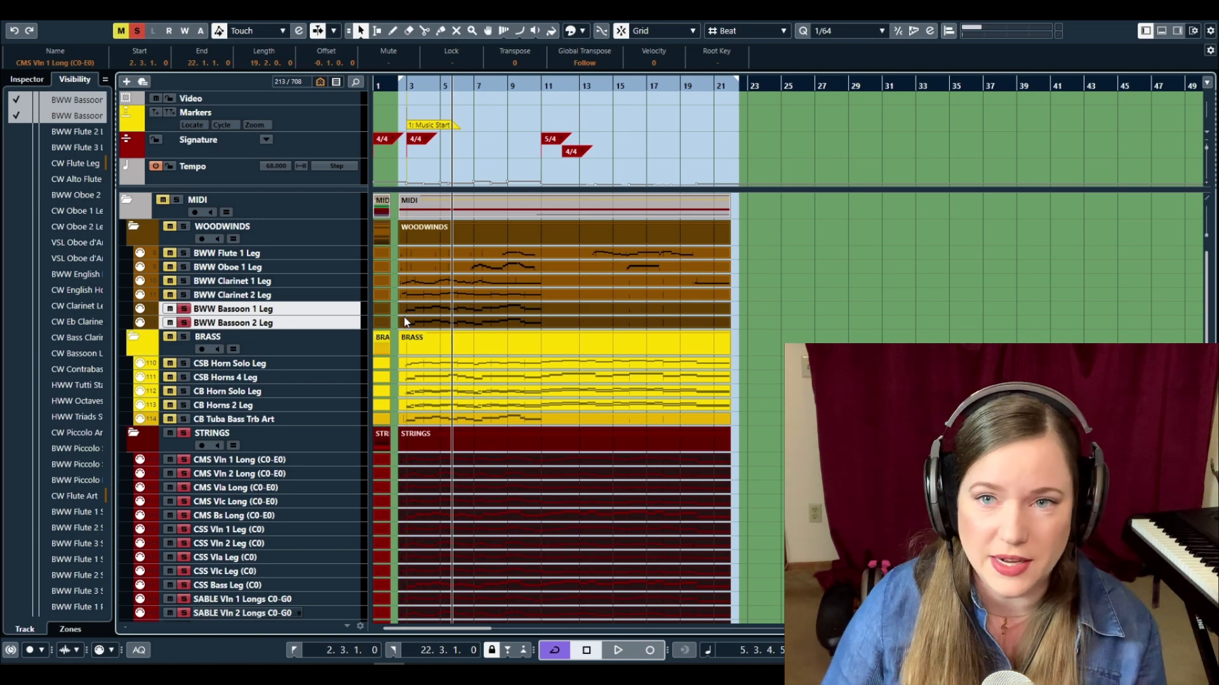
- Select the BWW Bassoon 1 and BWW Bassoon 2 parts, open them together in the Key Editor, and play them from bar 3
{"action": "left_click_drag", "start_coordinate": [398, 311], "coordinate": [424, 324]}
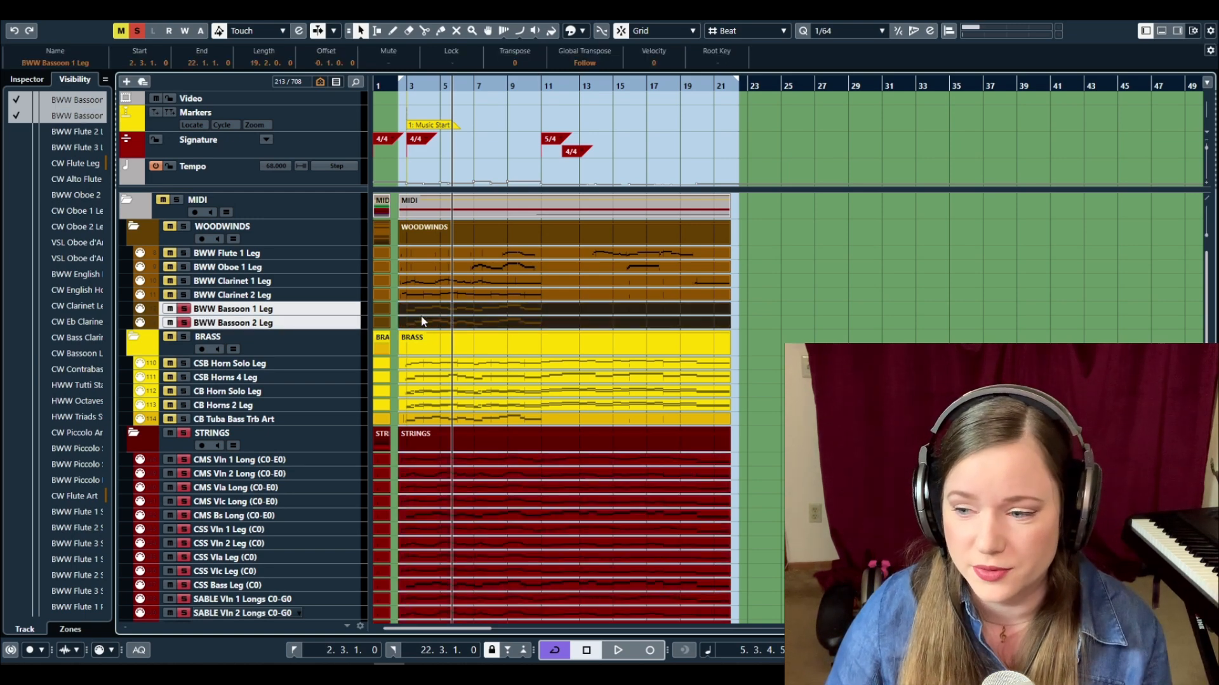
{"action": "double_click", "coordinate": [422, 319]}
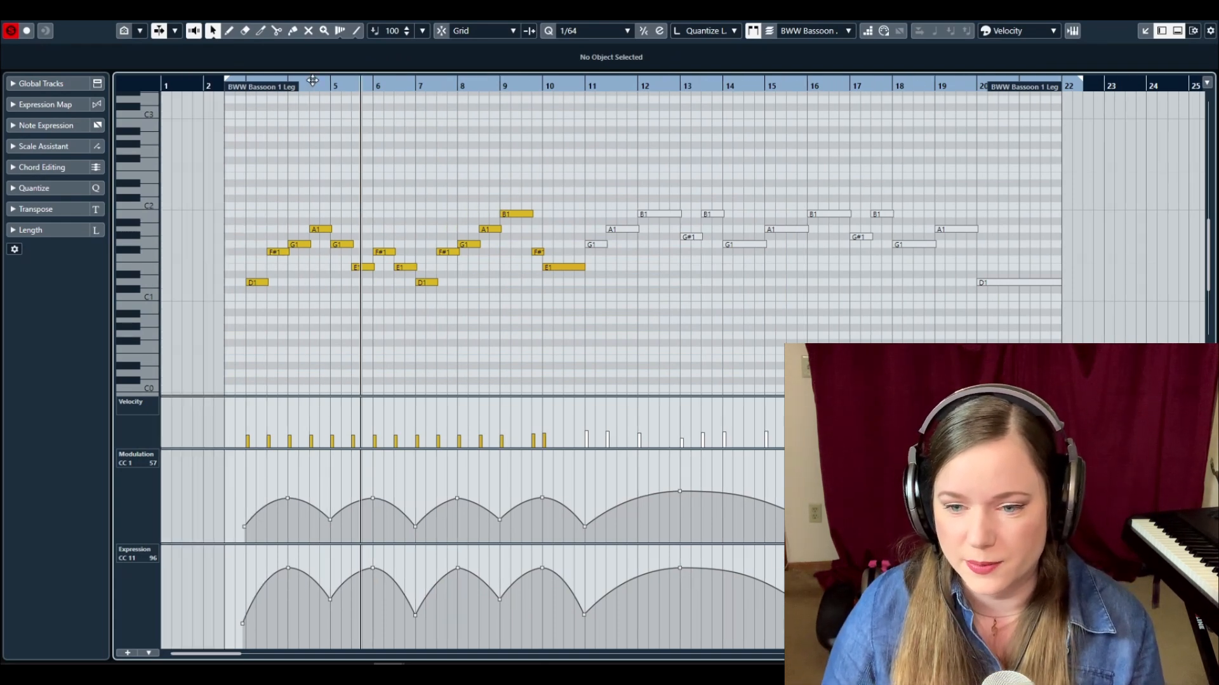
{"action": "left_click_drag", "start_coordinate": [308, 85], "coordinate": [240, 82]}
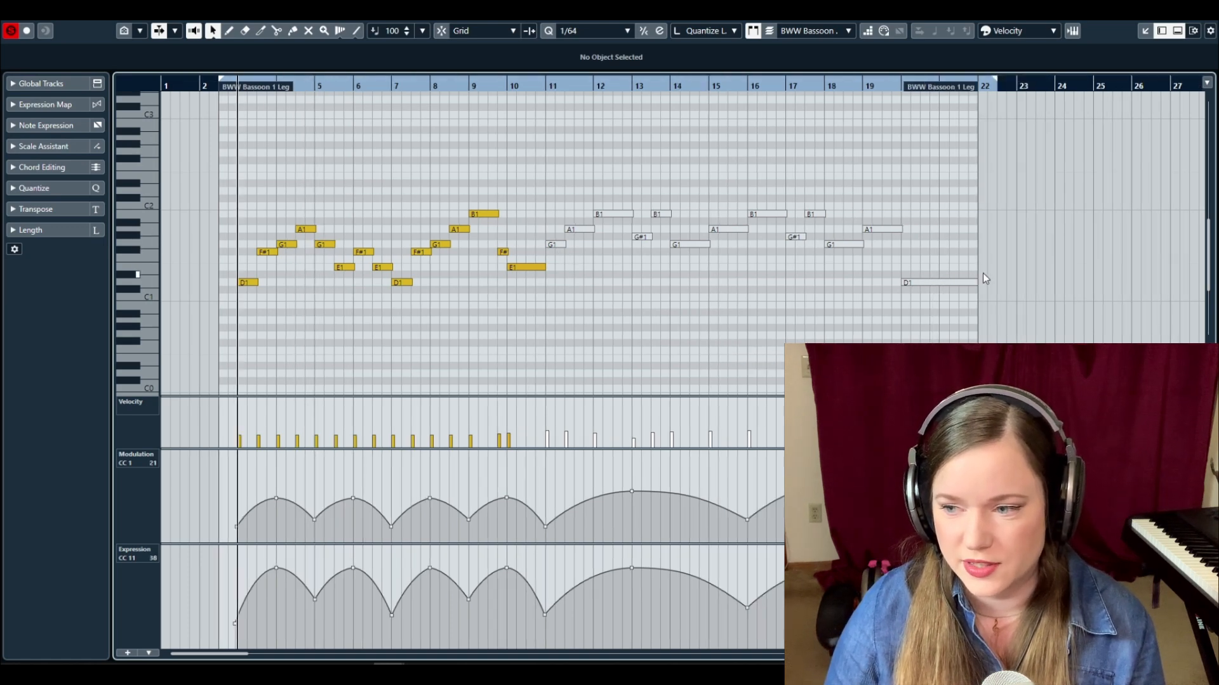
{"action": "key", "text": "space"}
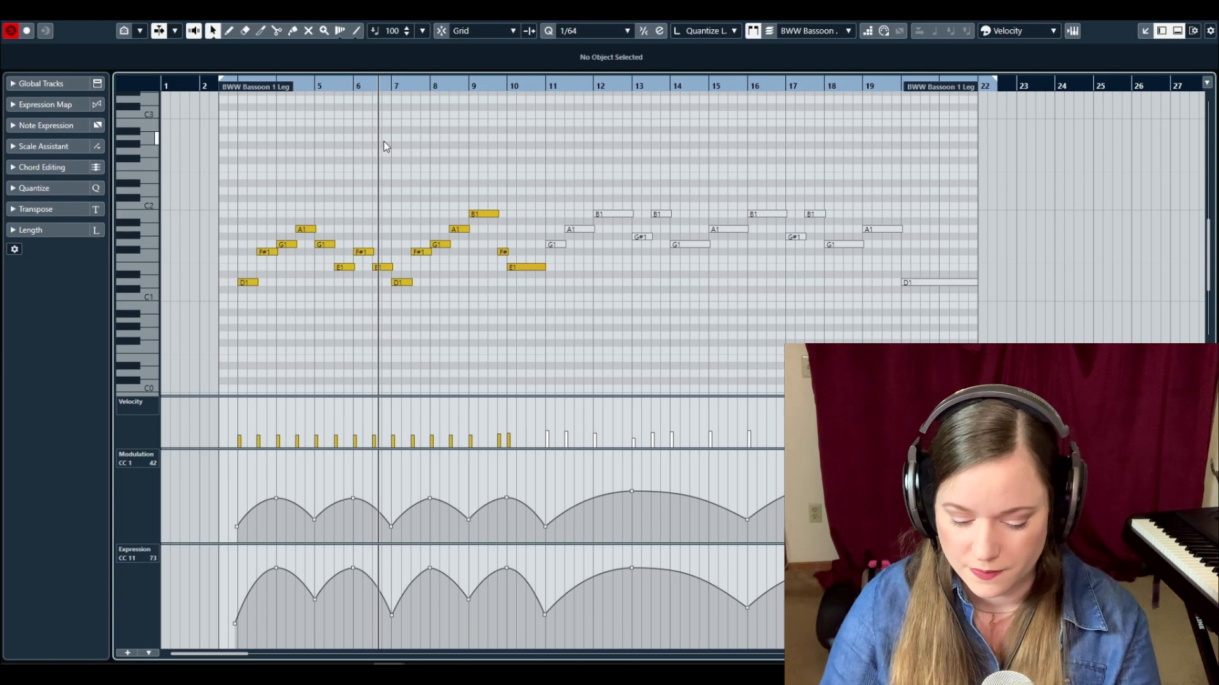
- Return to the project, select the BWW Clarinet 1 and BWW Clarinet 2 parts, and add both tracks to the solo
{"action": "key", "text": "Return"}
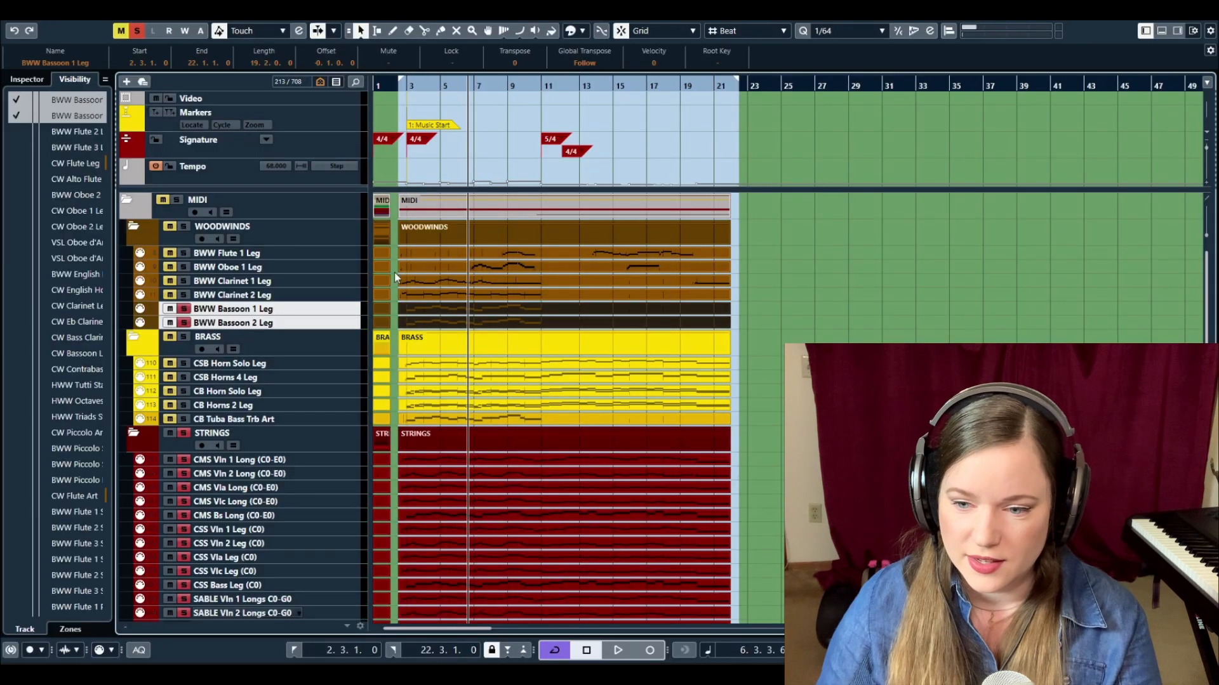
{"action": "left_click_drag", "start_coordinate": [391, 280], "coordinate": [433, 300]}
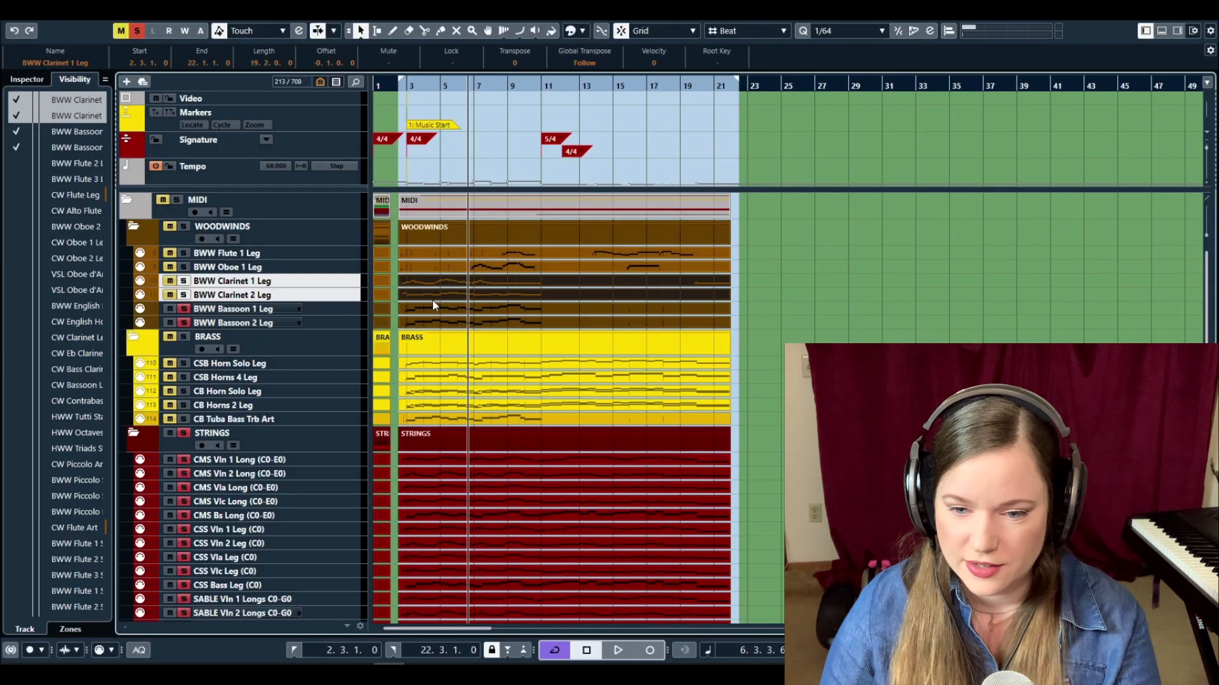
{"action": "key", "text": "s"}
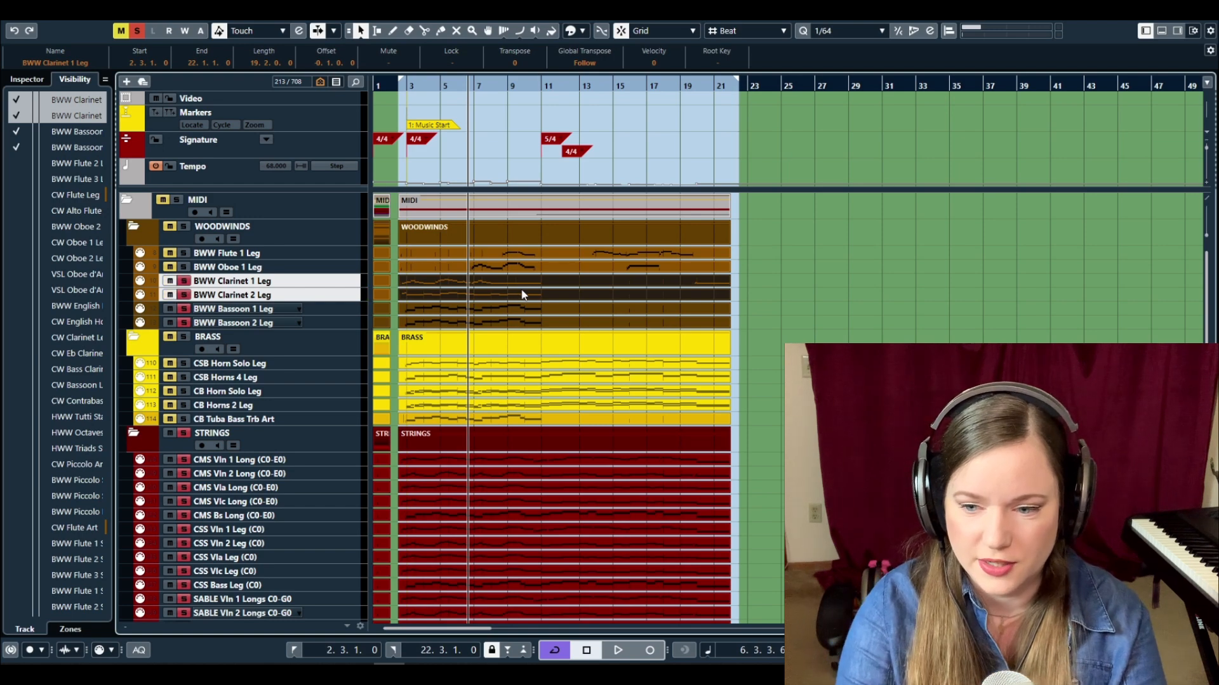
- Open both clarinet parts in the Key Editor and play them from the start of the music, plus their closing entry from late bar 19
{"action": "key", "text": "Return"}
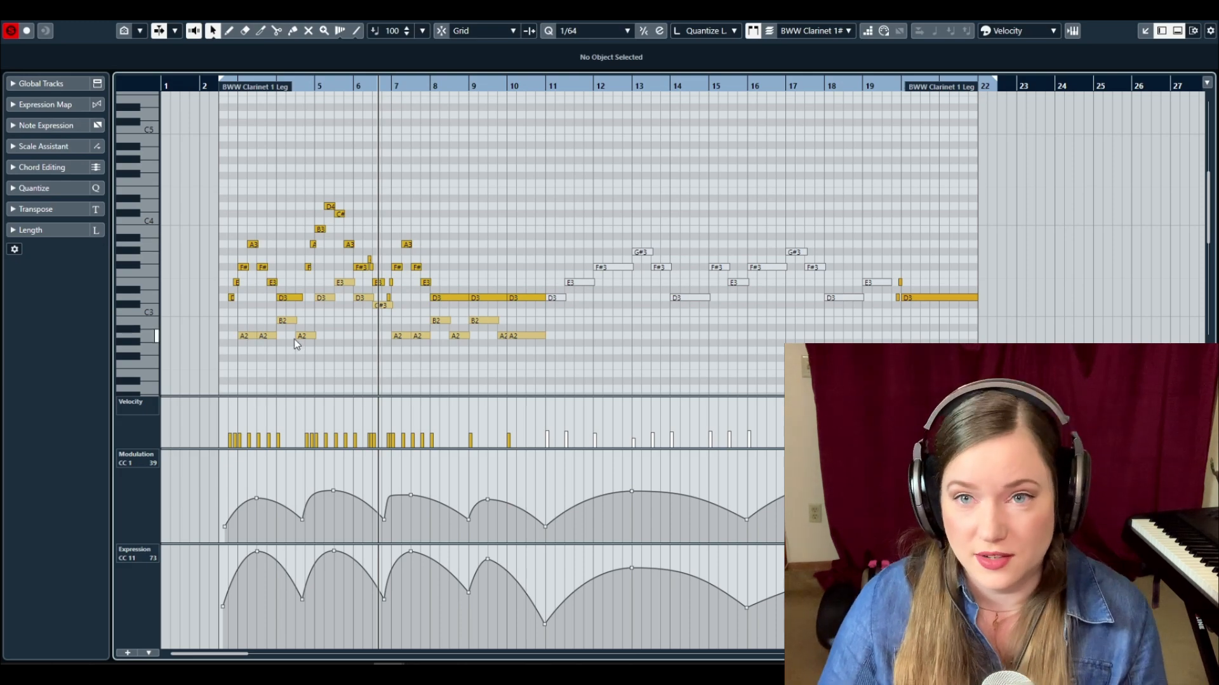
{"action": "left_click_drag", "start_coordinate": [302, 86], "coordinate": [222, 97]}
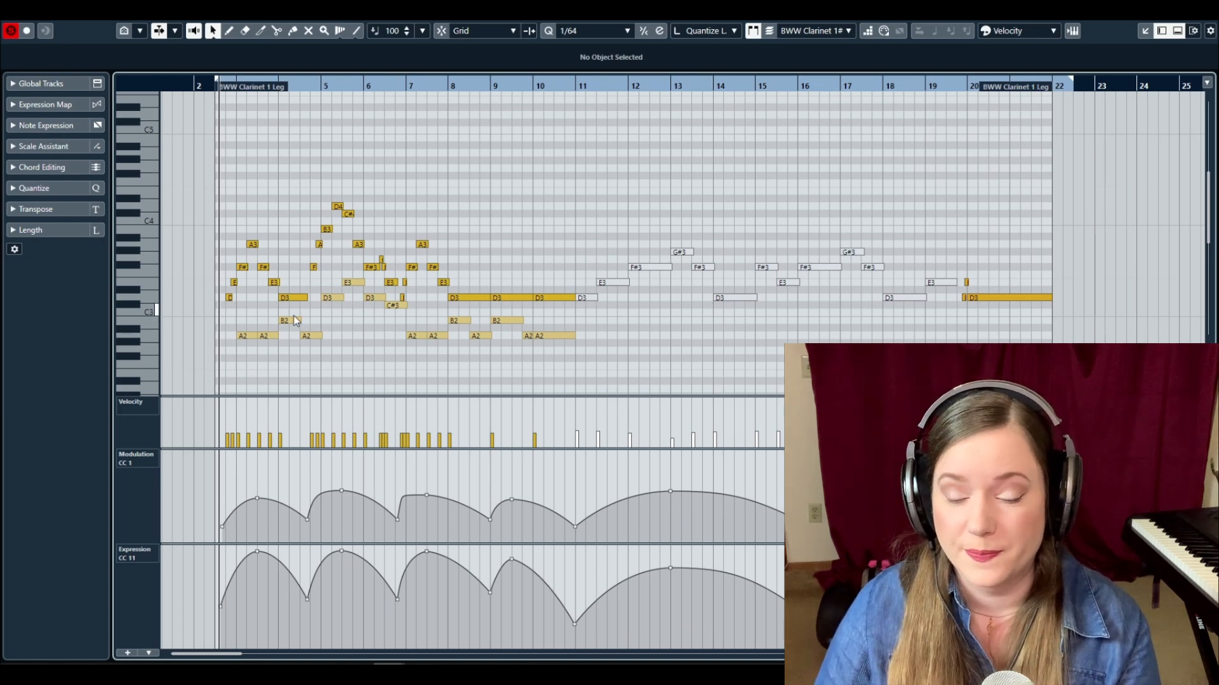
{"action": "key", "text": "space"}
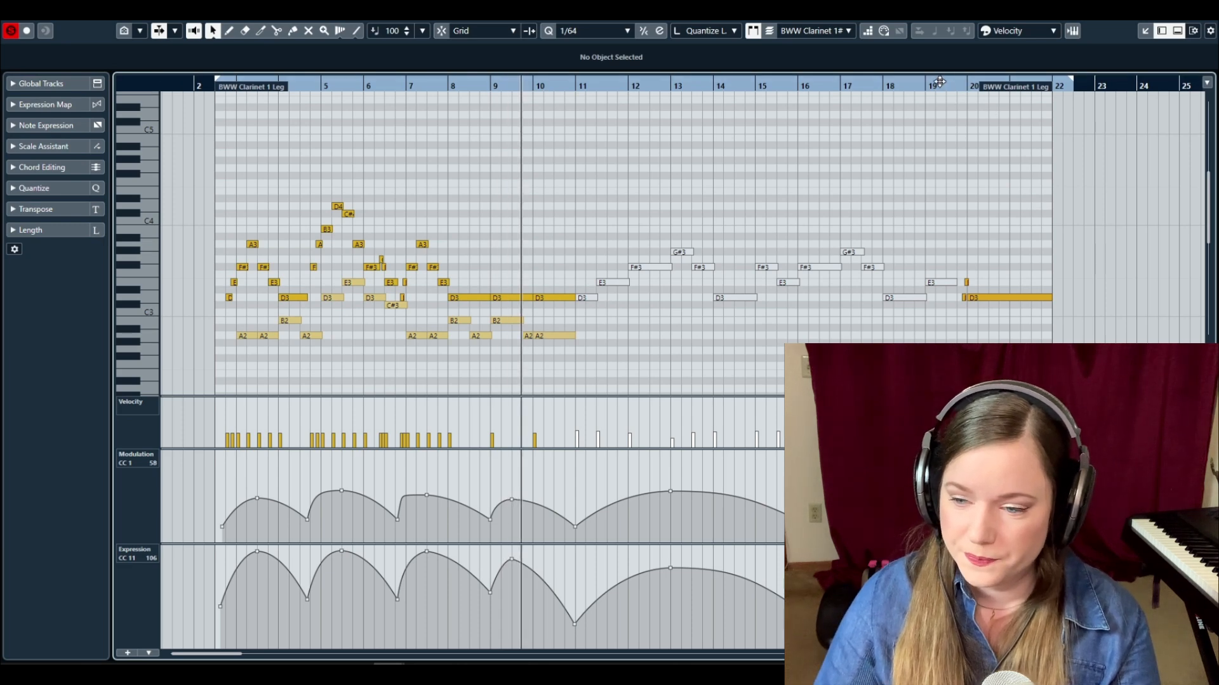
{"action": "left_click", "coordinate": [959, 89]}
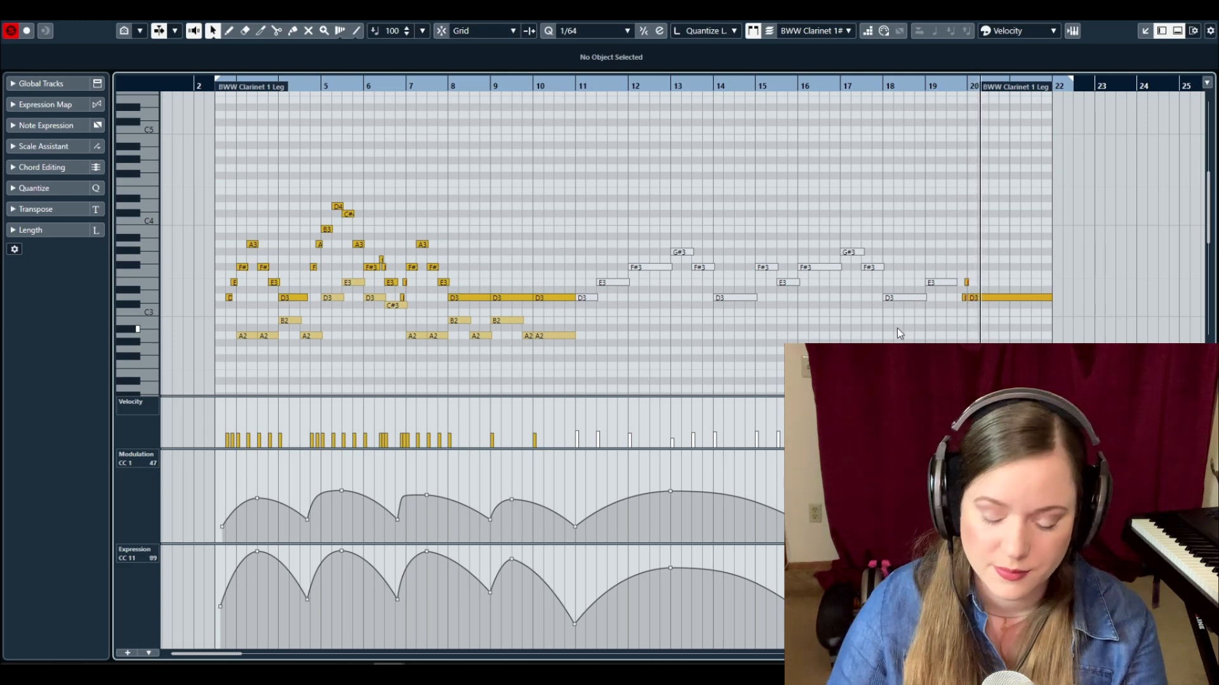
- Return to the project, add the BWW Oboe 1 track to the solo, and select its part with the playhead in bar 6
{"action": "key", "text": "Return"}
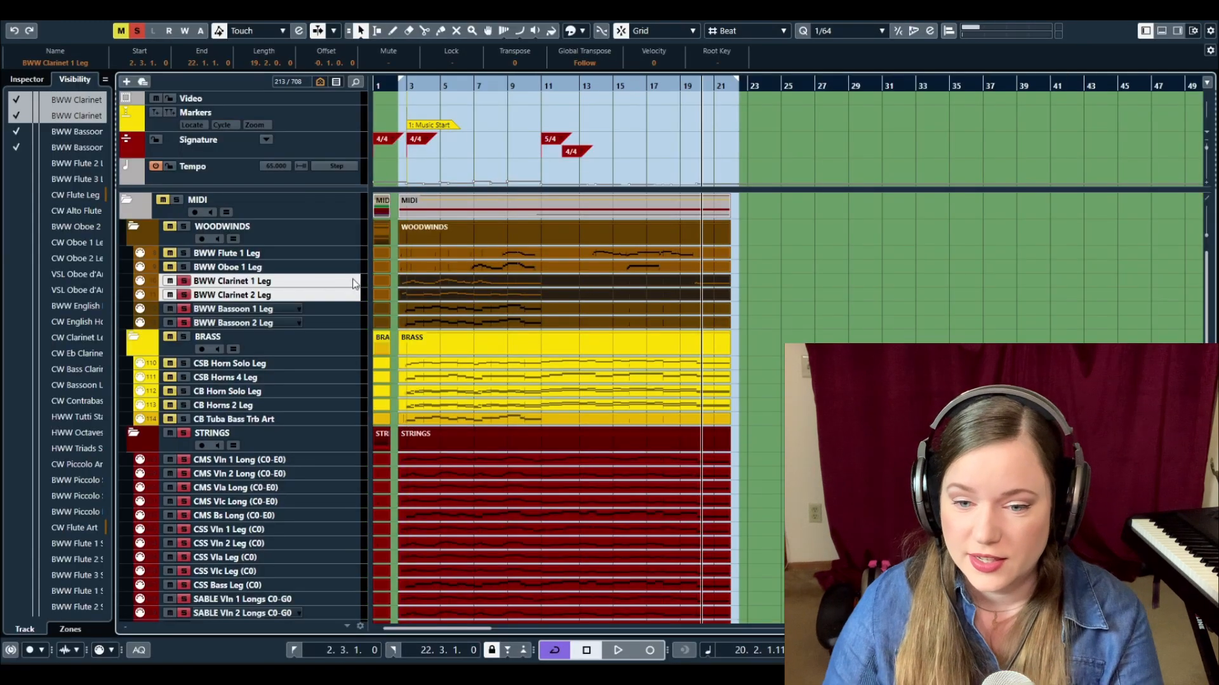
{"action": "left_click", "coordinate": [260, 268]}
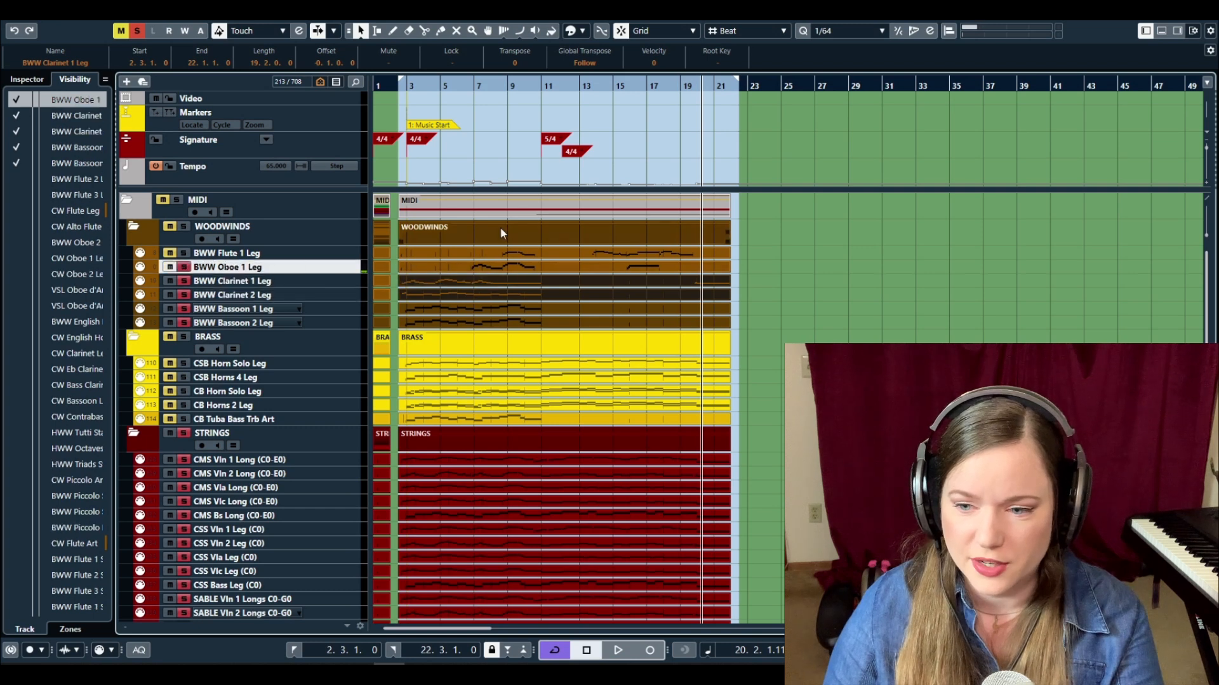
{"action": "left_click", "coordinate": [460, 96]}
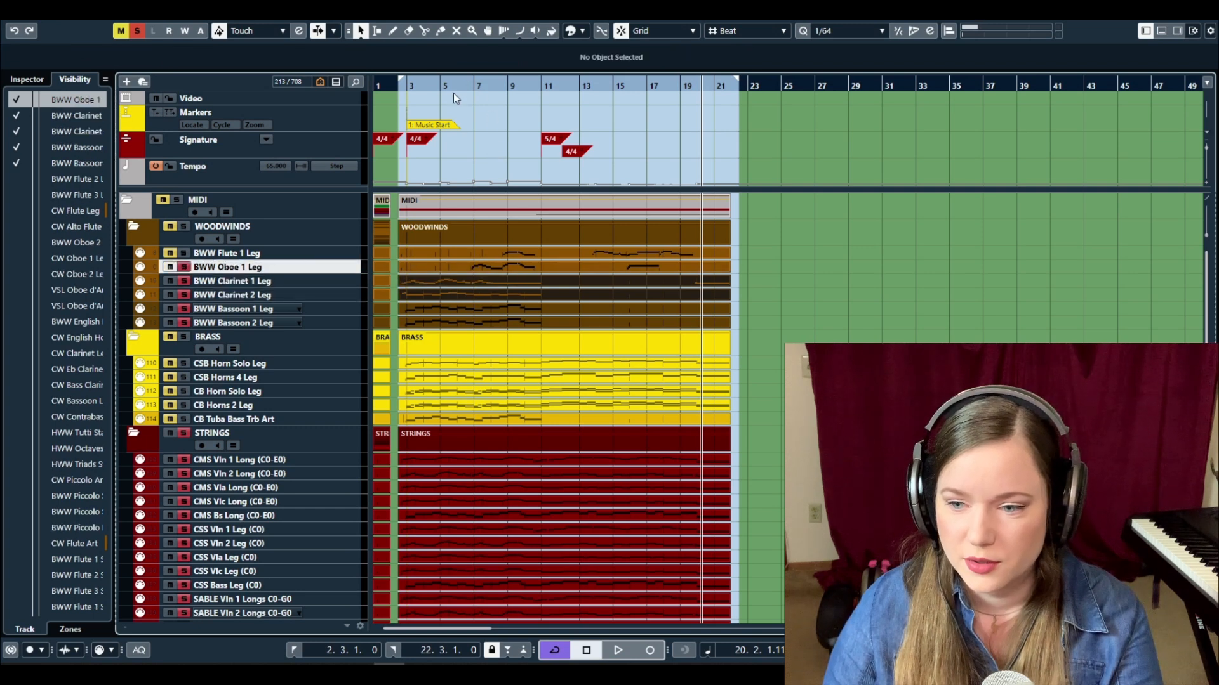
{"action": "left_click", "coordinate": [466, 86]}
{"action": "left_click", "coordinate": [507, 269]}
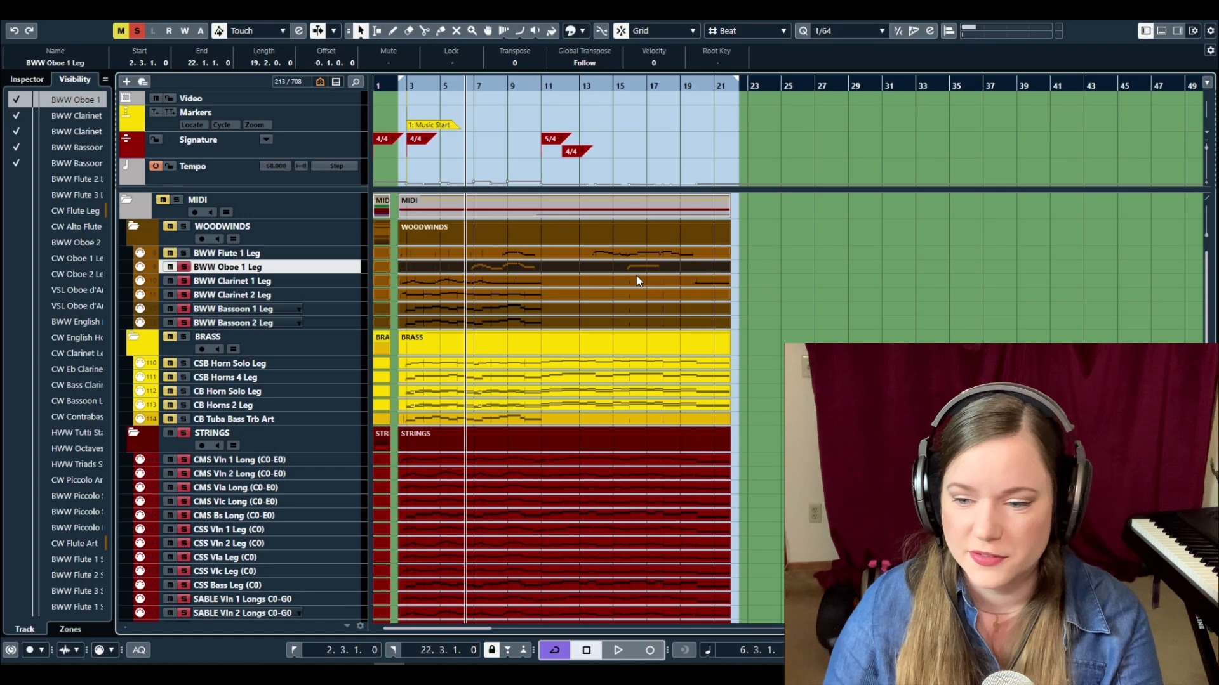
- Open the BWW Oboe 1 part in the Key Editor and play its phrases from bar 6 and bar 15
{"action": "key", "text": "Return"}
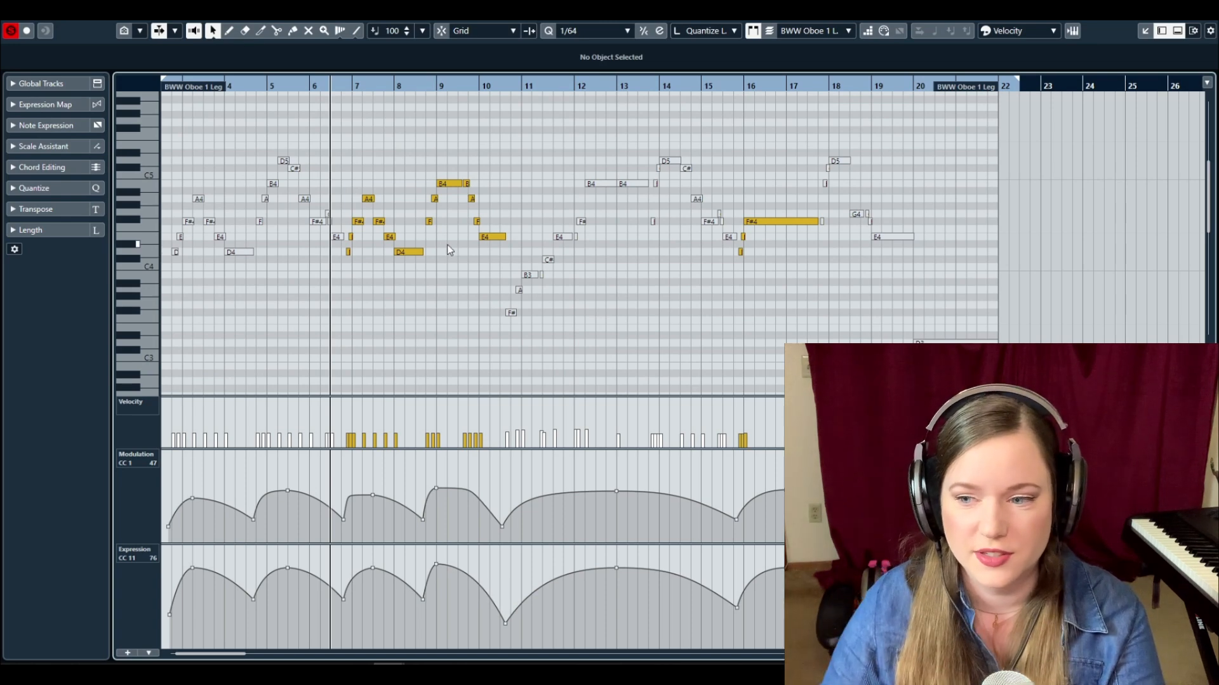
{"action": "scroll", "coordinate": [497, 294], "scroll_direction": "left", "scroll_amount": 2}
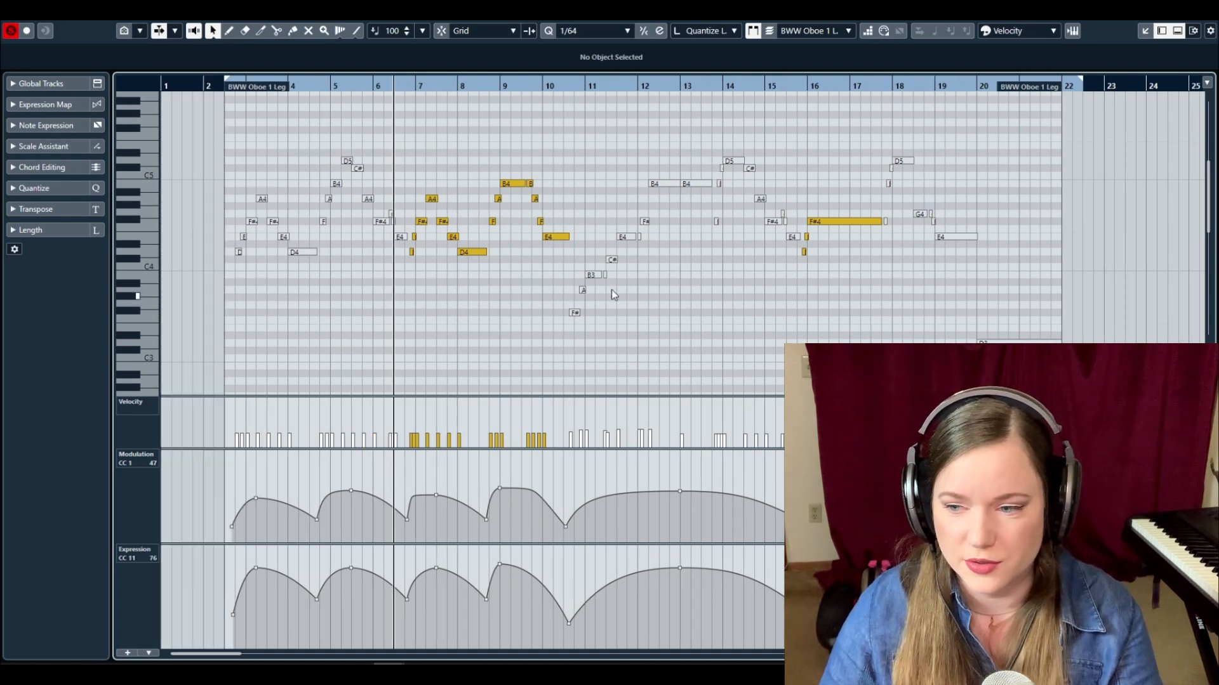
{"action": "scroll", "coordinate": [657, 281], "scroll_direction": "right", "scroll_amount": 2}
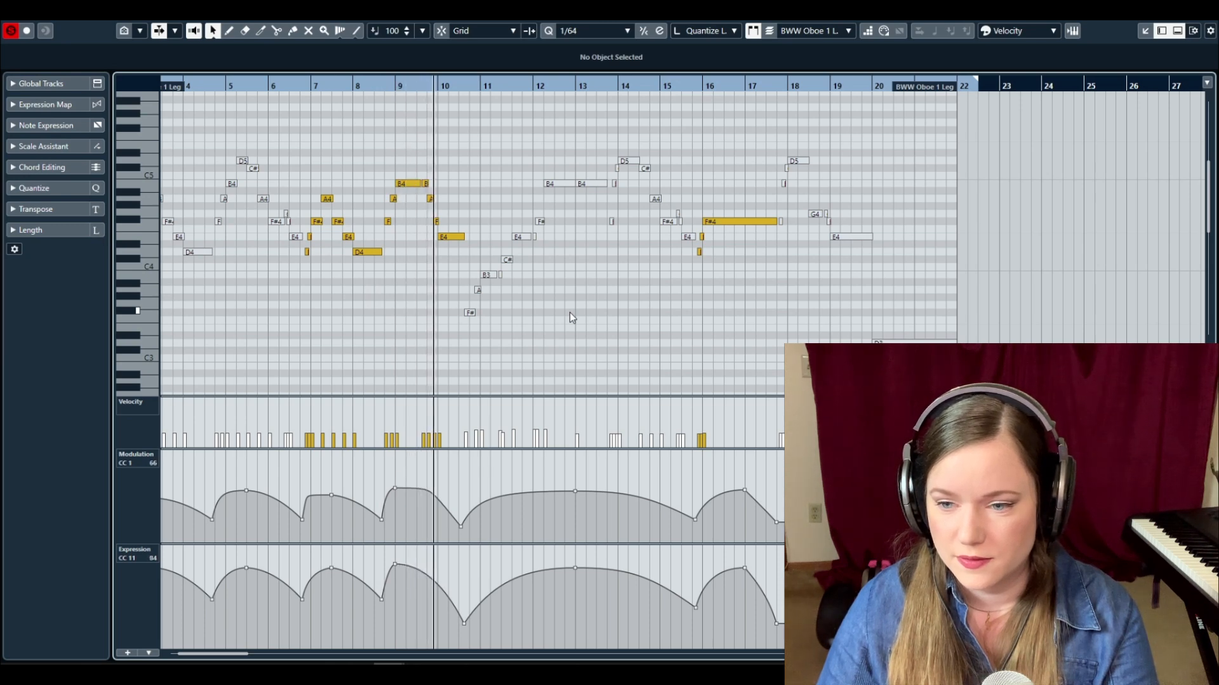
{"action": "left_click", "coordinate": [687, 85]}
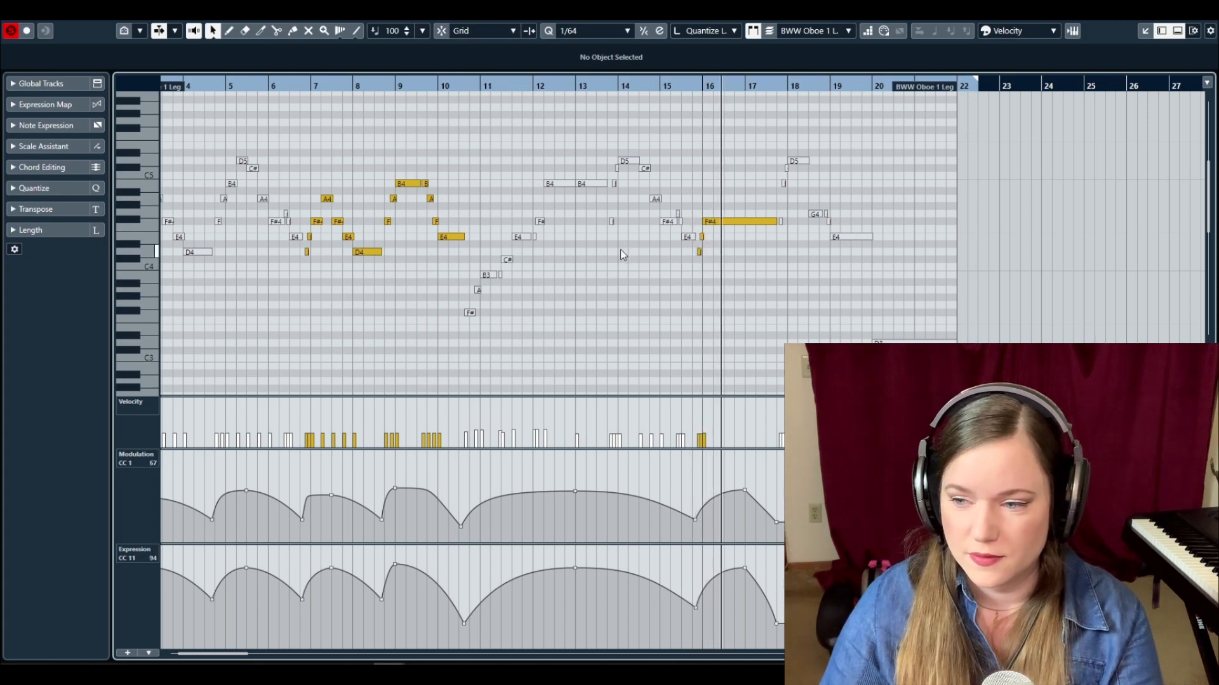
- Add the BWW Flute 1 track to the solo and play its part in the Key Editor from bar 8 and bar 13
{"action": "key", "text": "Return"}
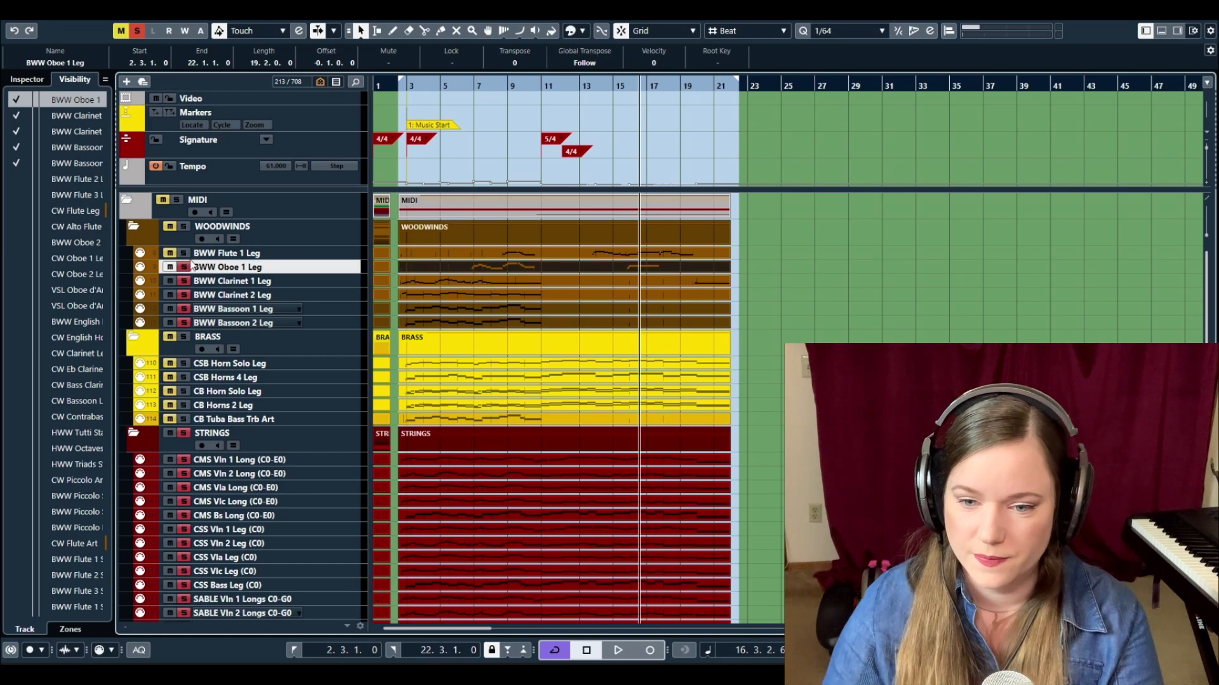
{"action": "left_click", "coordinate": [474, 254]}
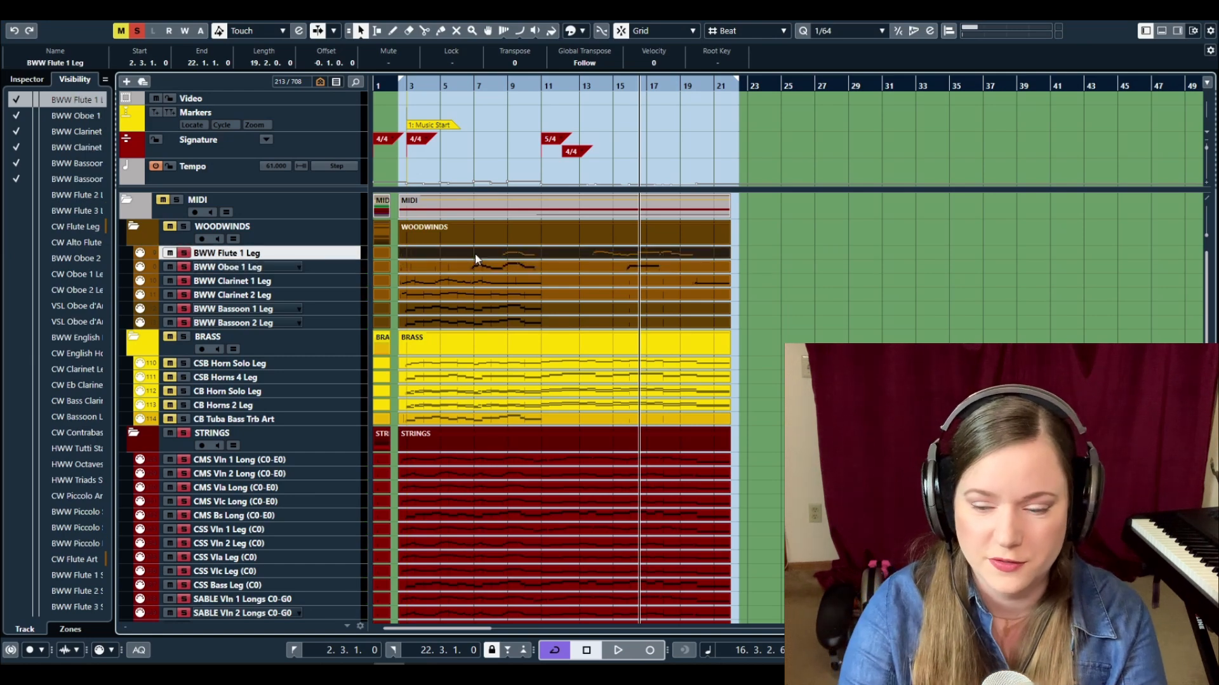
{"action": "key", "text": "Return"}
{"action": "left_click", "coordinate": [416, 82]}
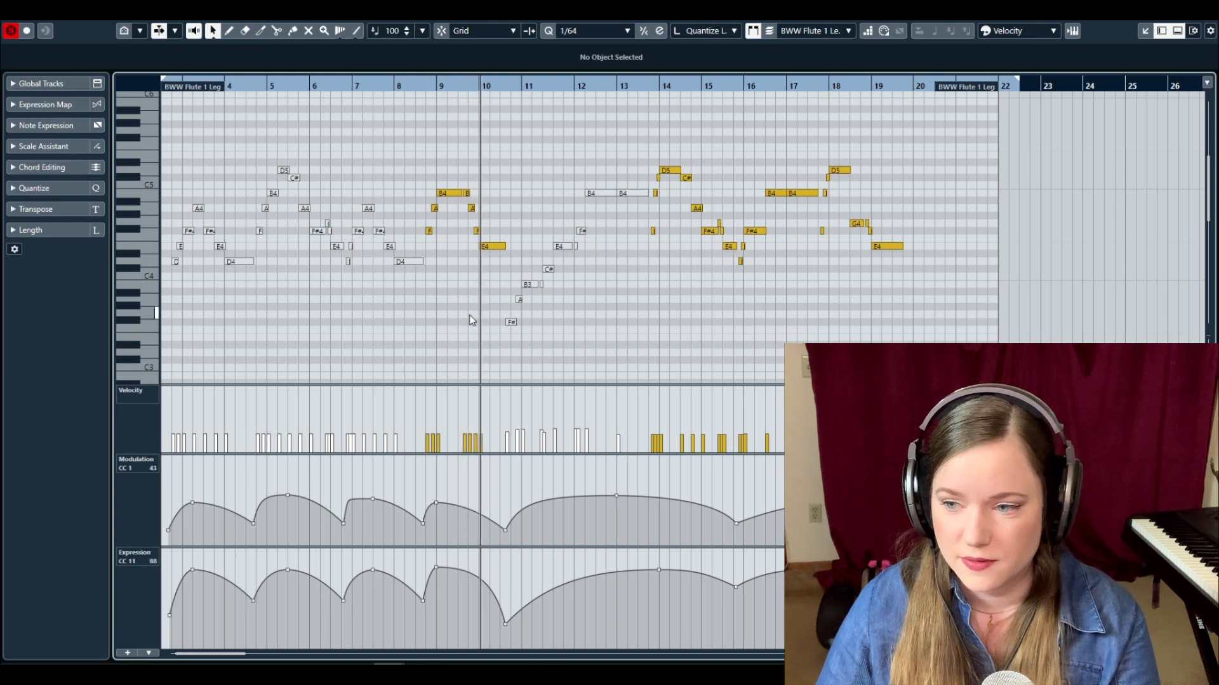
{"action": "left_click", "coordinate": [640, 87]}
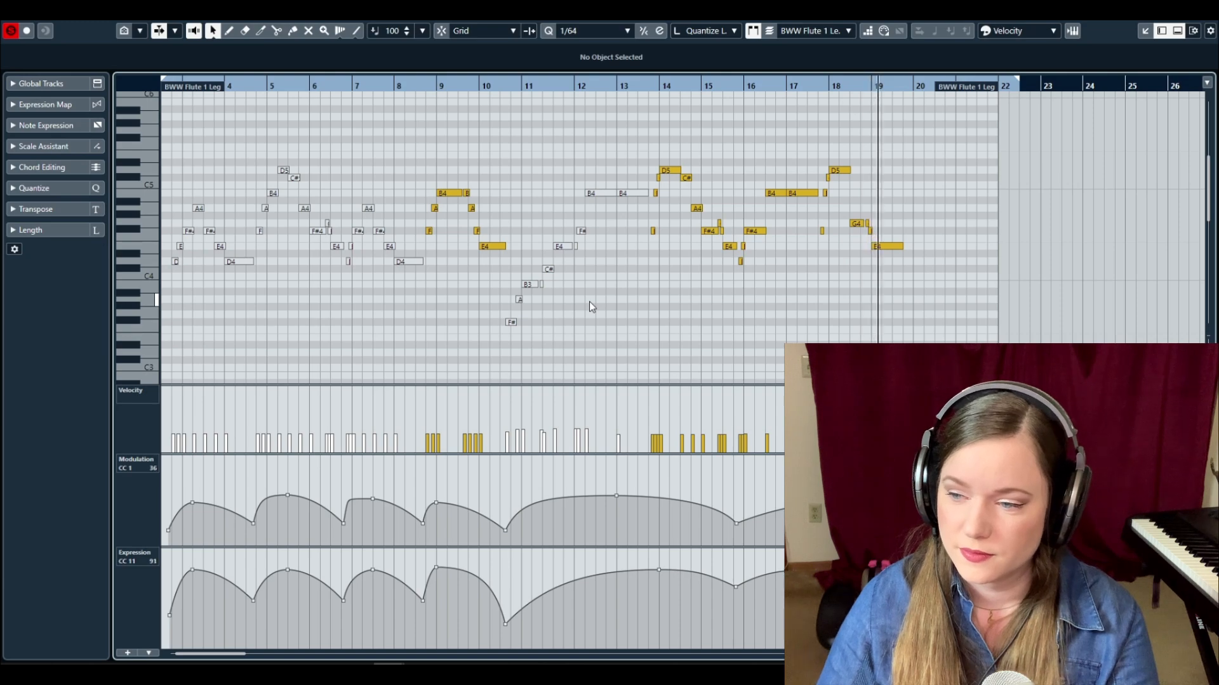
- Return to the project, solo only the WOODWINDS folder, and play it from the start of the music, bar 15 and bar 18
{"action": "key", "text": "ctrl+e"}
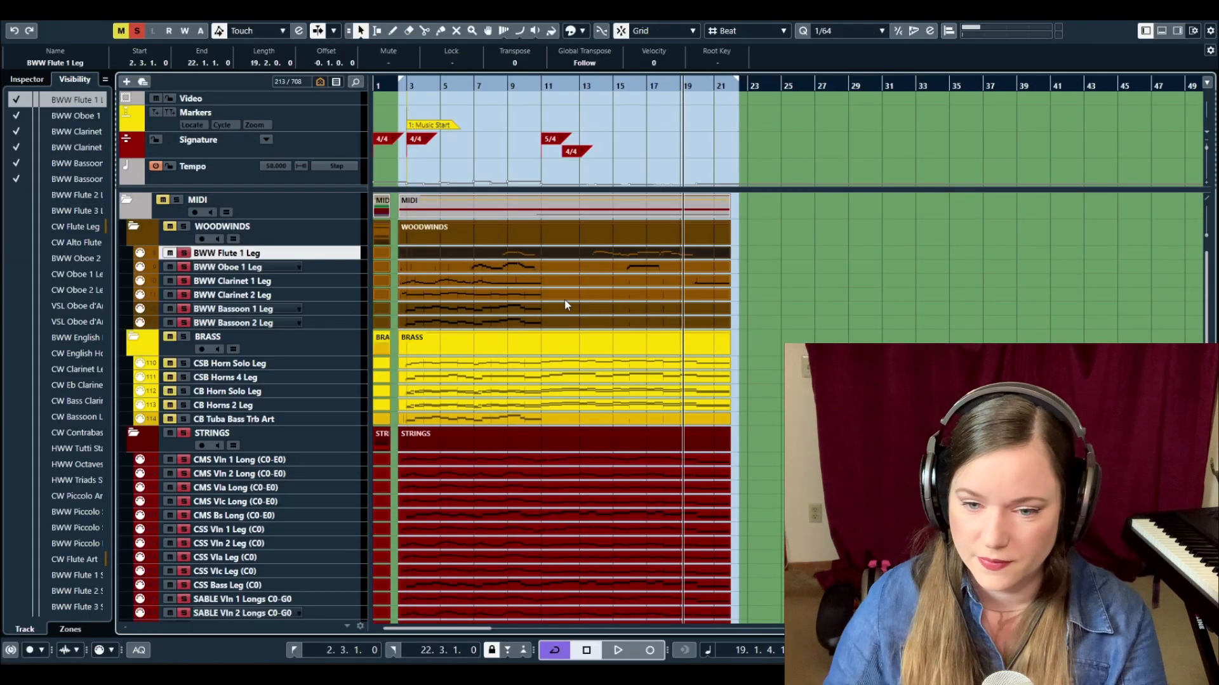
{"action": "left_click", "coordinate": [406, 85]}
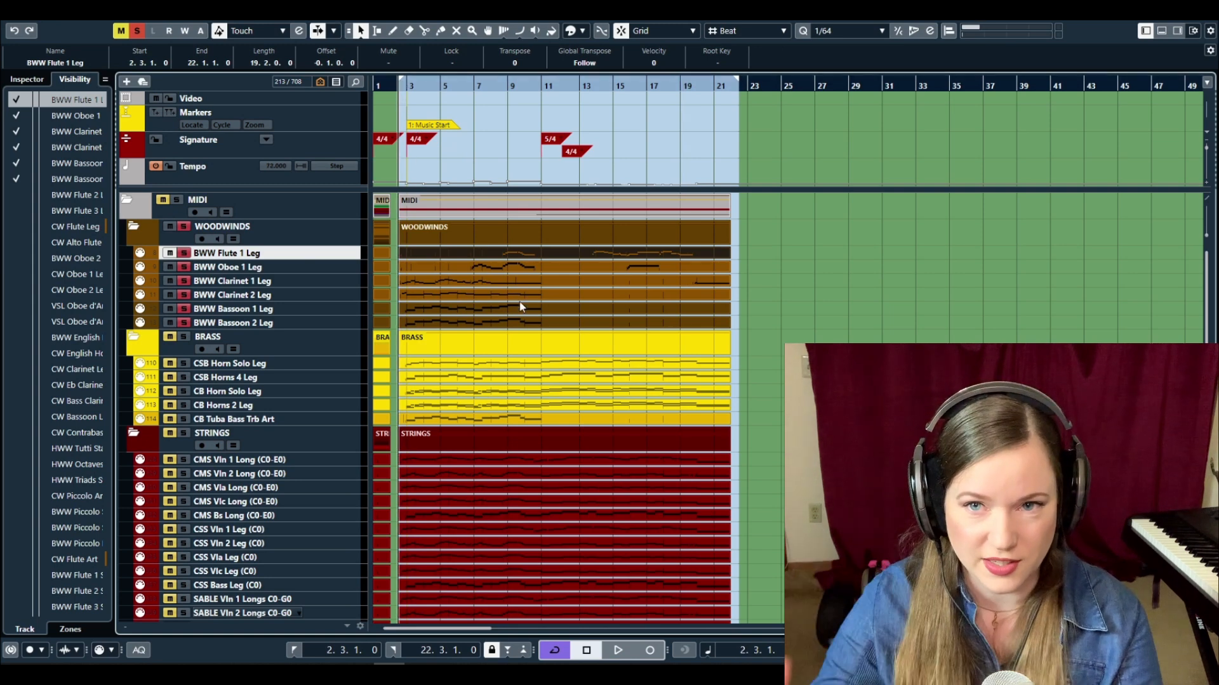
{"action": "key", "text": "space"}
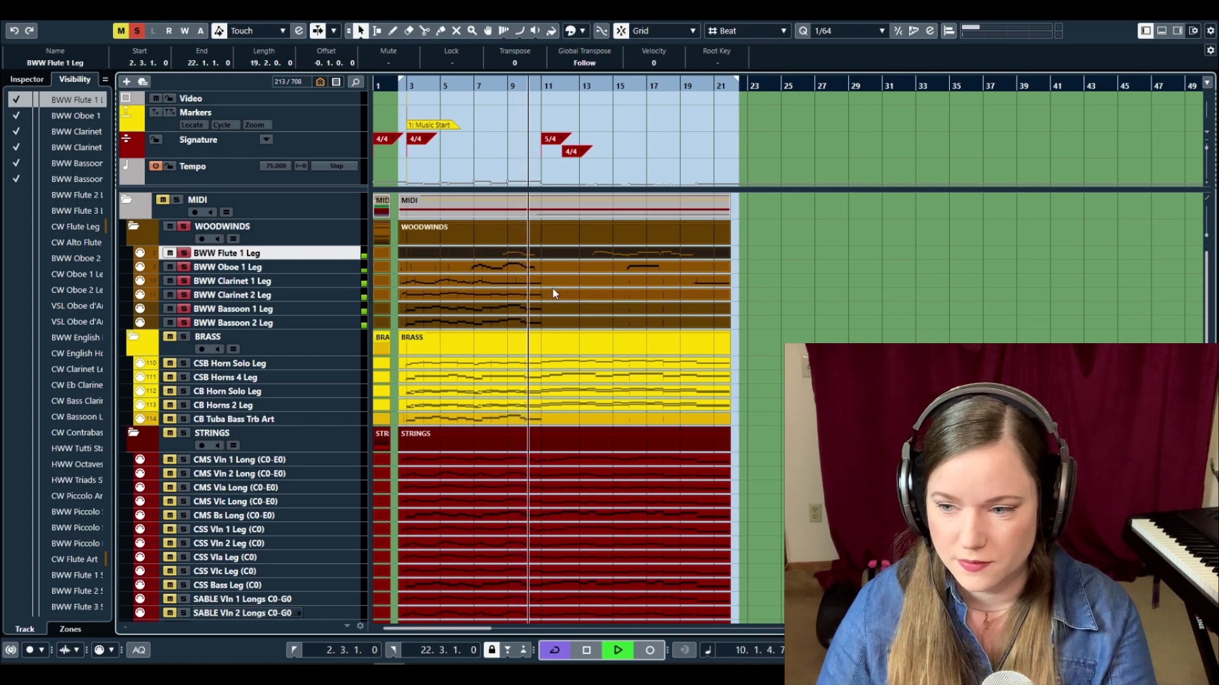
{"action": "left_click", "coordinate": [621, 84]}
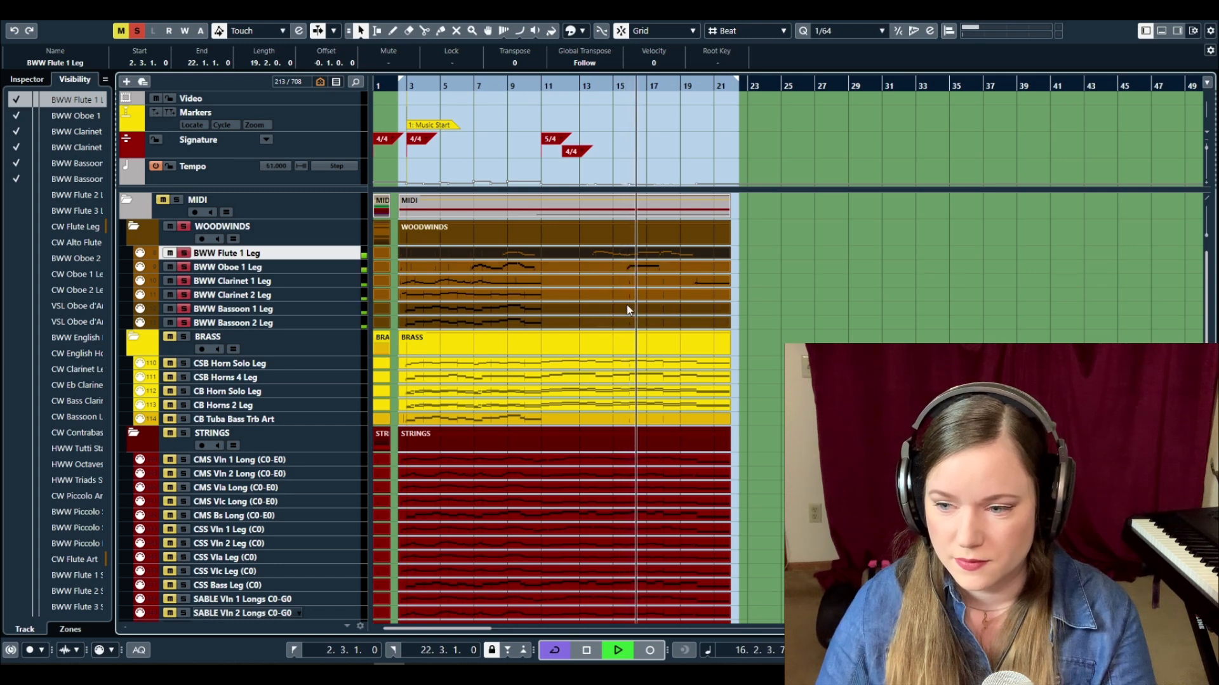
{"action": "left_click", "coordinate": [675, 88]}
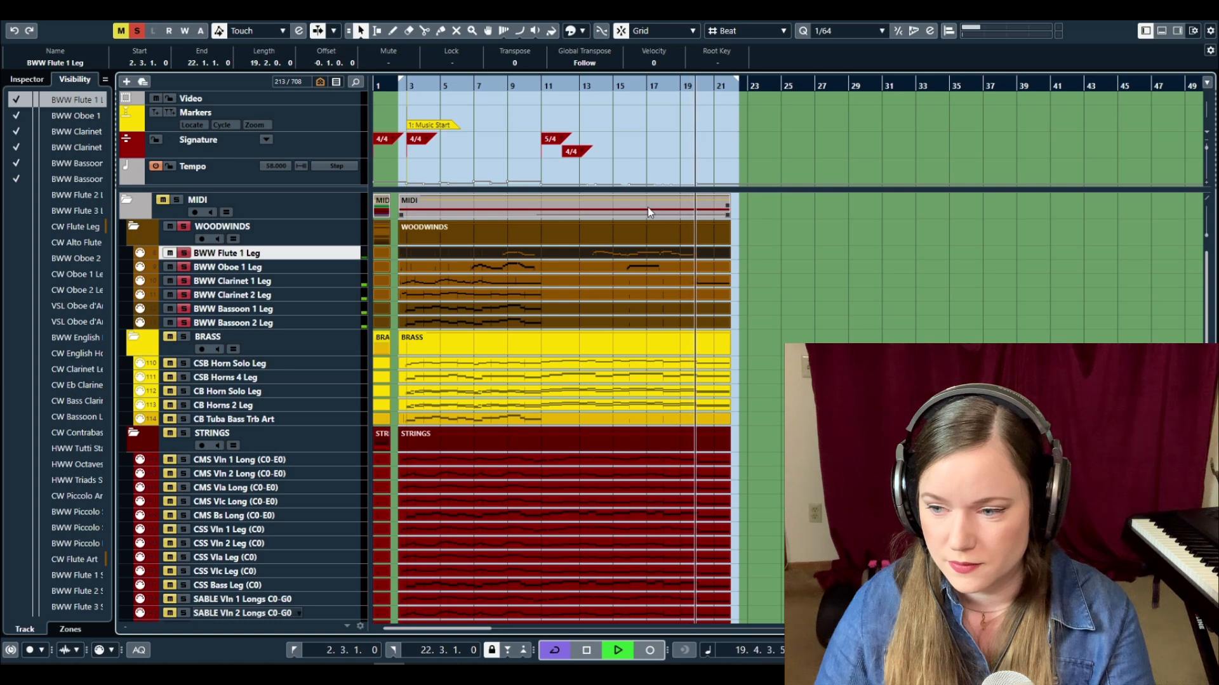
{"action": "key", "text": "space"}
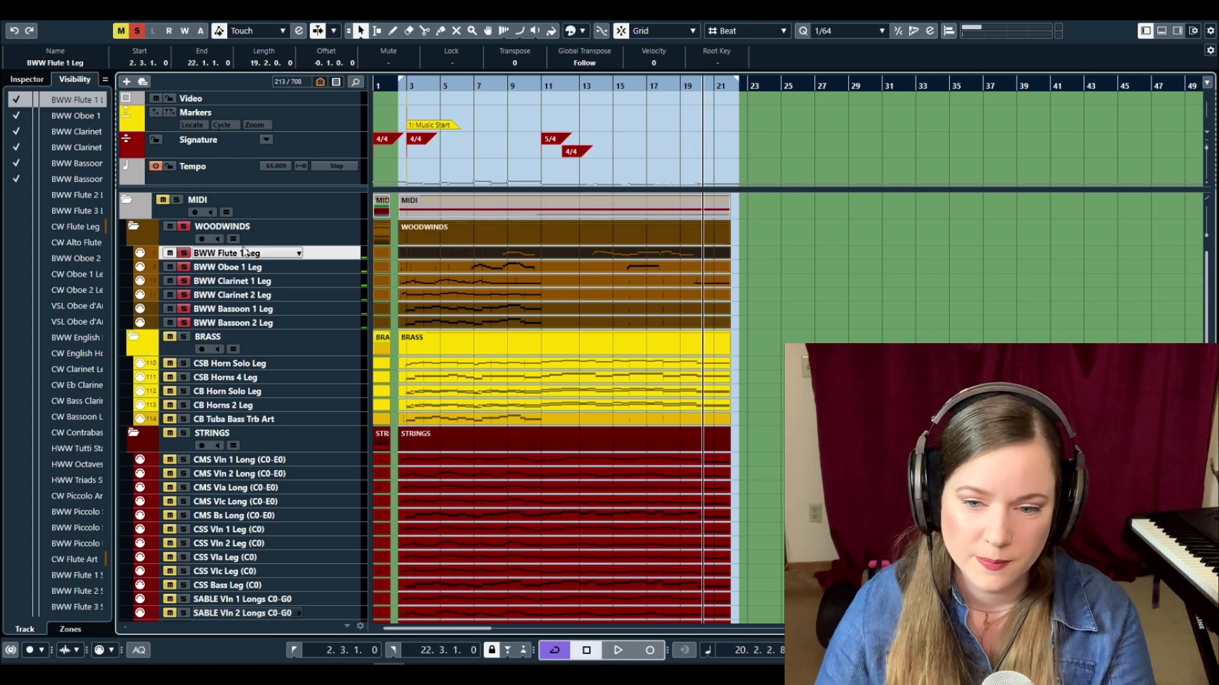
- Add the STRINGS folder to the woodwinds solo and play both sections from the start of the music, bar 13 and bar 19
{"action": "left_click", "coordinate": [247, 296]}
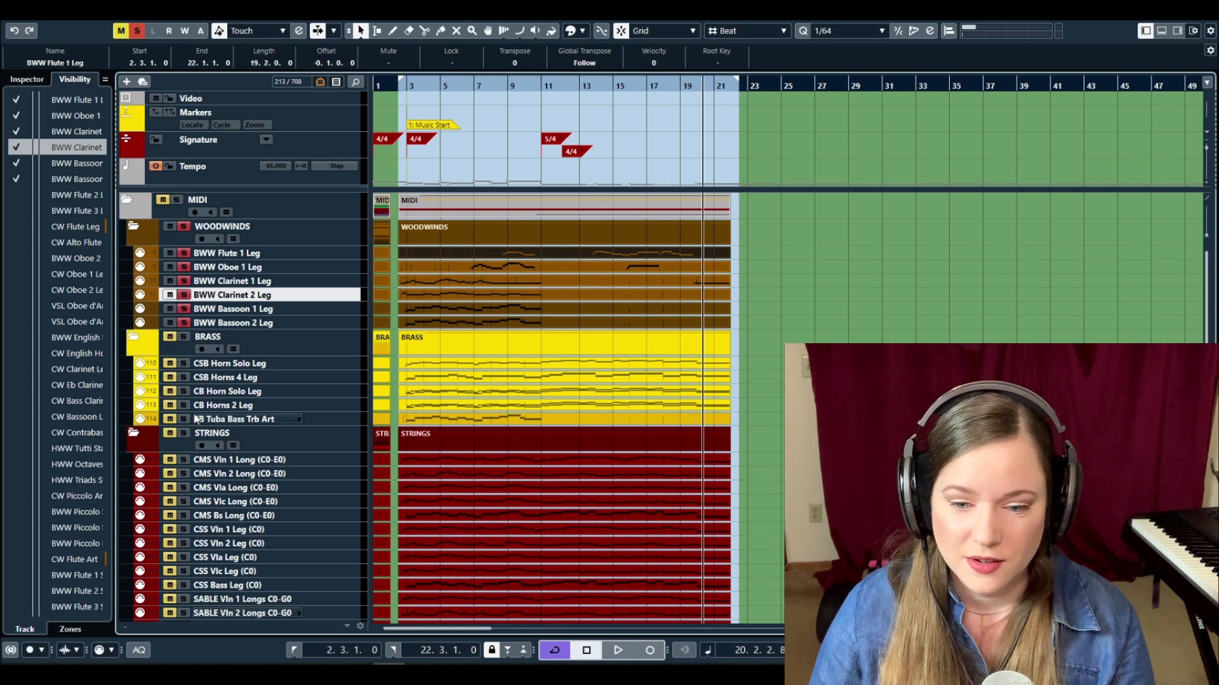
{"action": "left_click", "coordinate": [183, 434]}
{"action": "left_click", "coordinate": [400, 90]}
{"action": "key", "text": "space"}
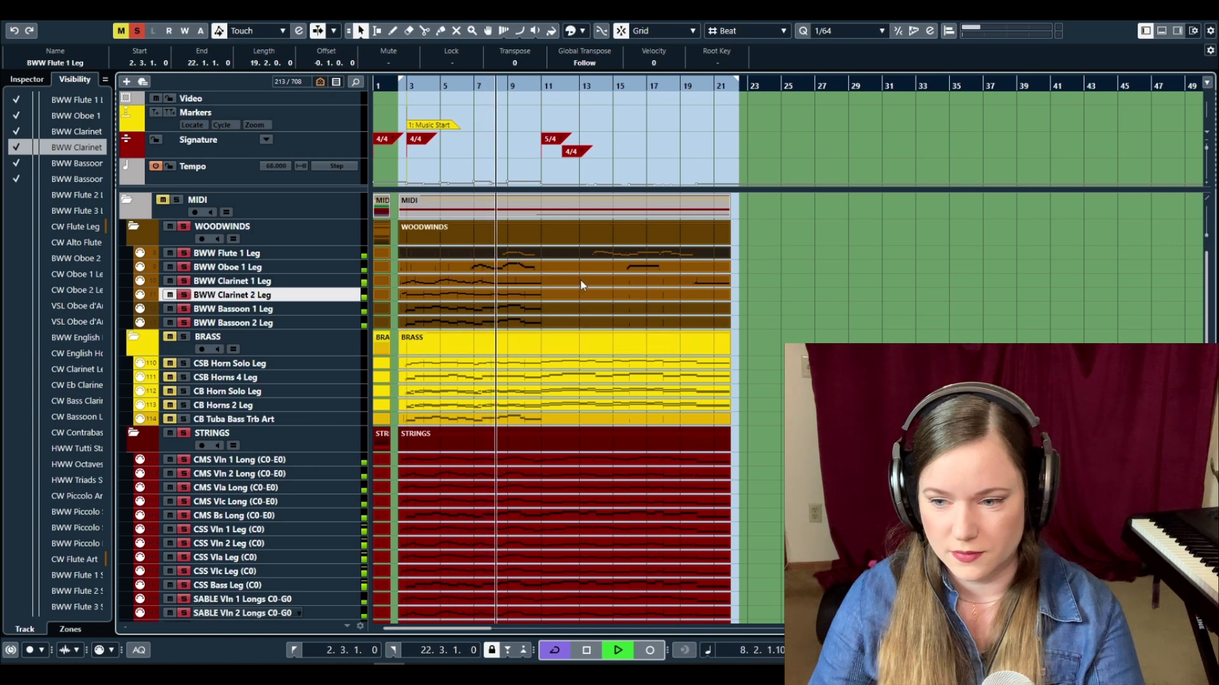
{"action": "left_click", "coordinate": [587, 90]}
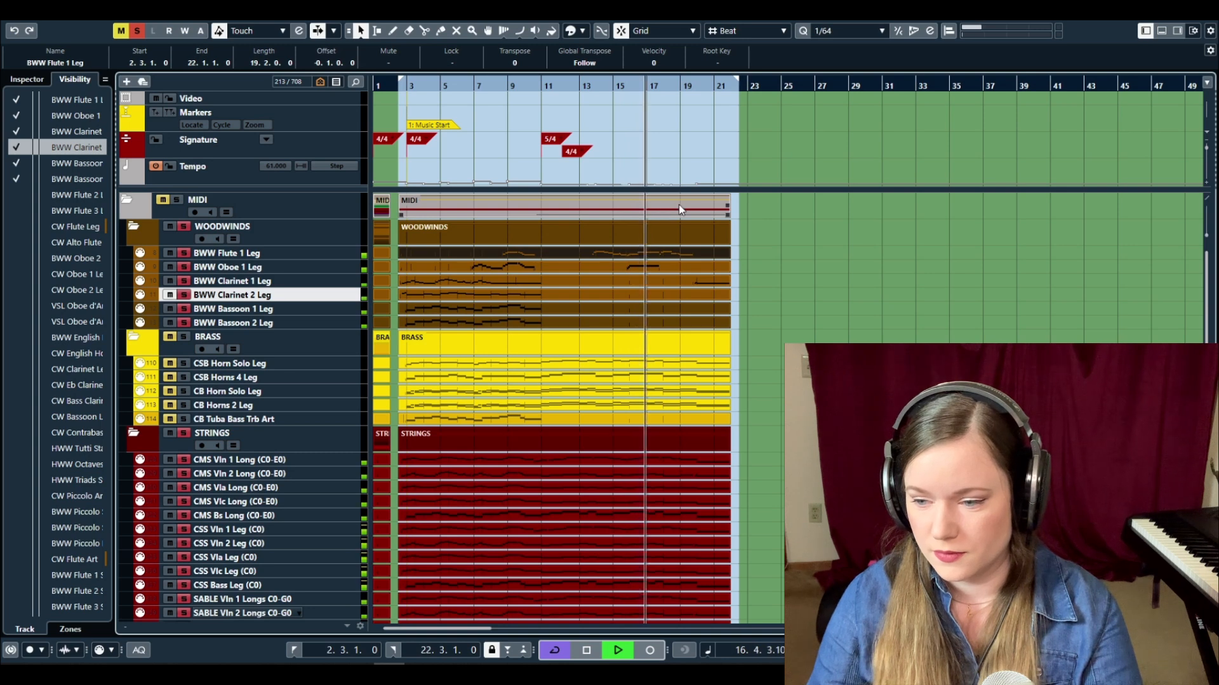
{"action": "left_click", "coordinate": [691, 93]}
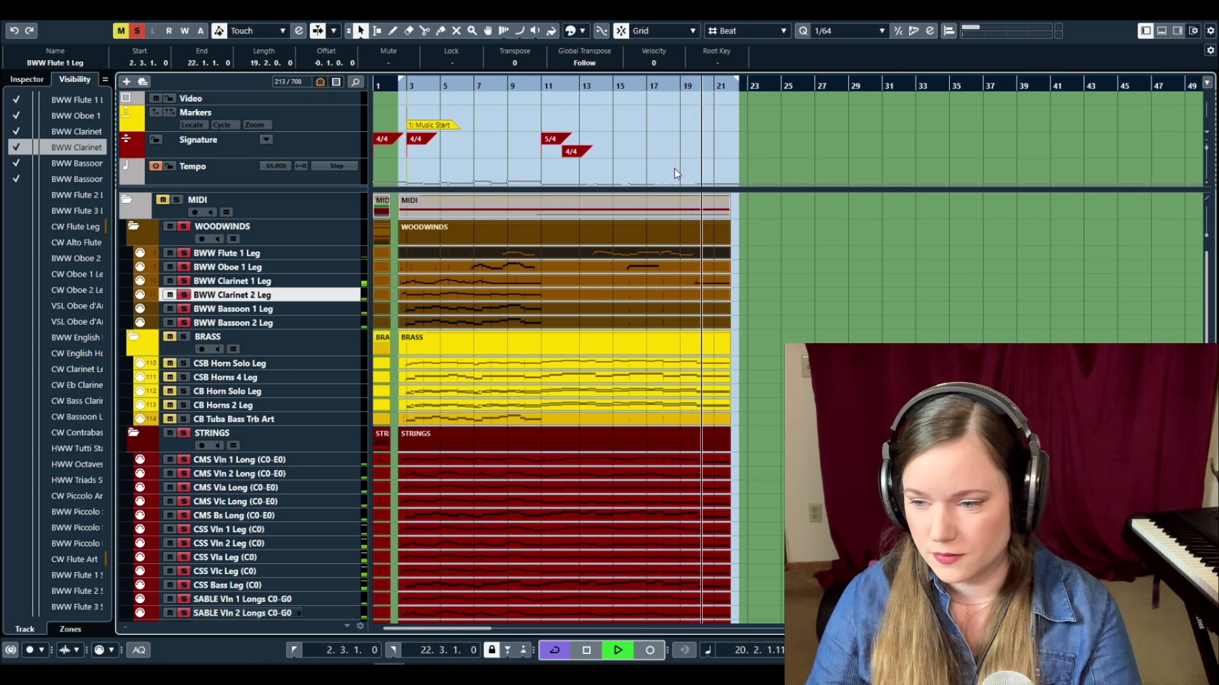
{"action": "key", "text": "space"}
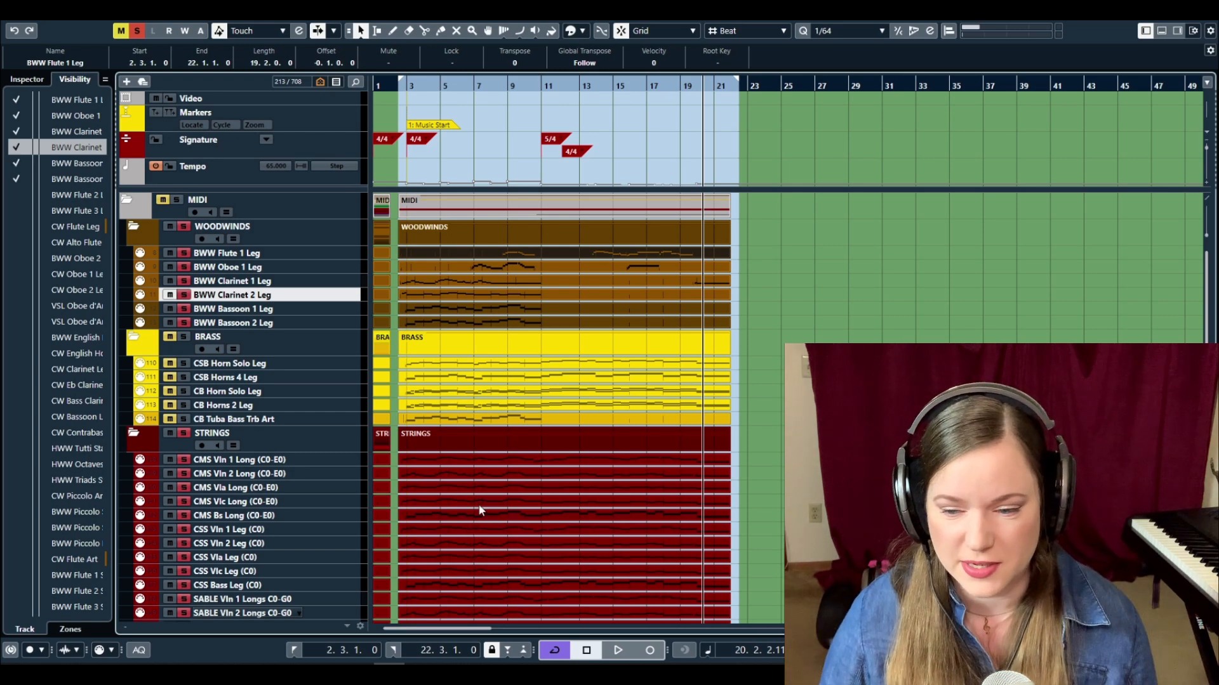
{"action": "scroll", "coordinate": [479, 509], "scroll_direction": "down", "scroll_amount": 3}
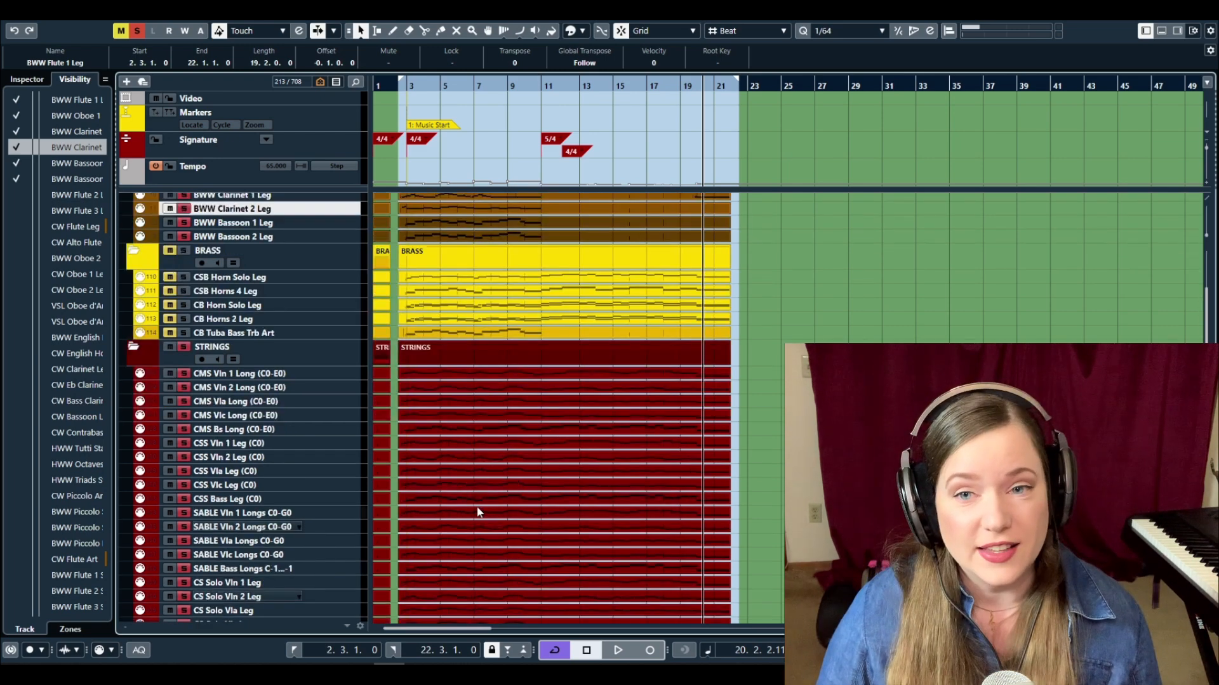
- Open the four horn parts of the BRASS folder together in the Key Editor and play them from the start of the music
{"action": "scroll", "coordinate": [479, 513], "scroll_direction": "up", "scroll_amount": 3}
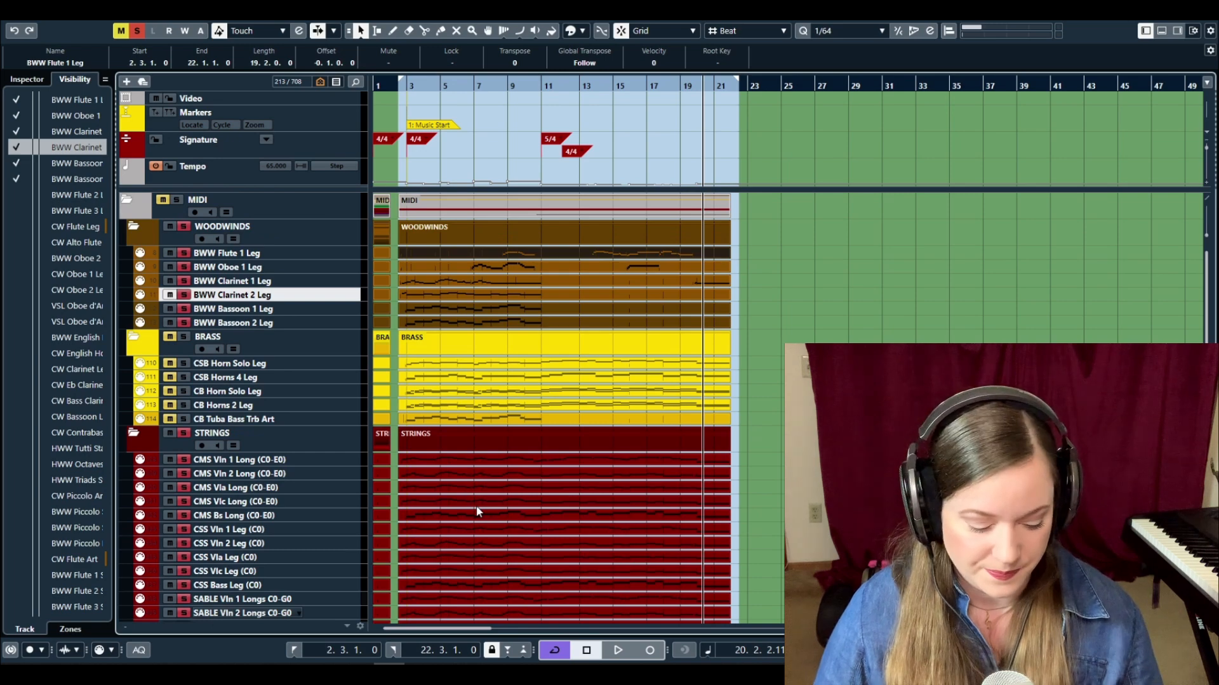
{"action": "left_click", "coordinate": [286, 343]}
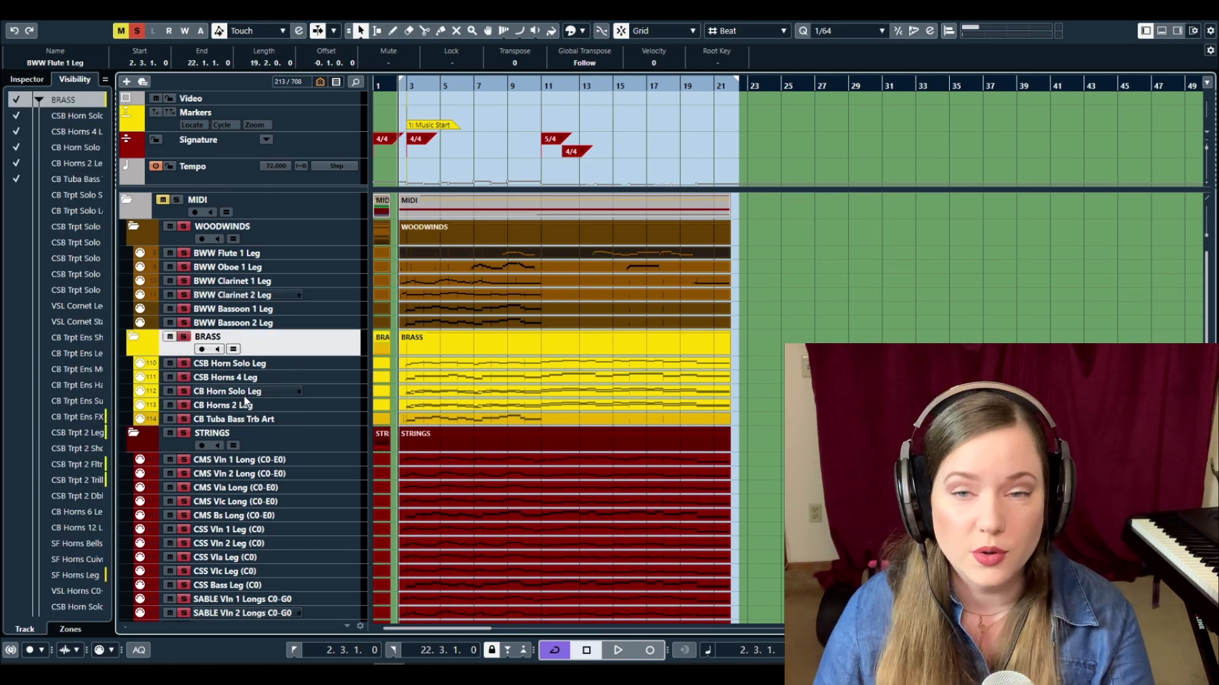
{"action": "left_click", "coordinate": [394, 365]}
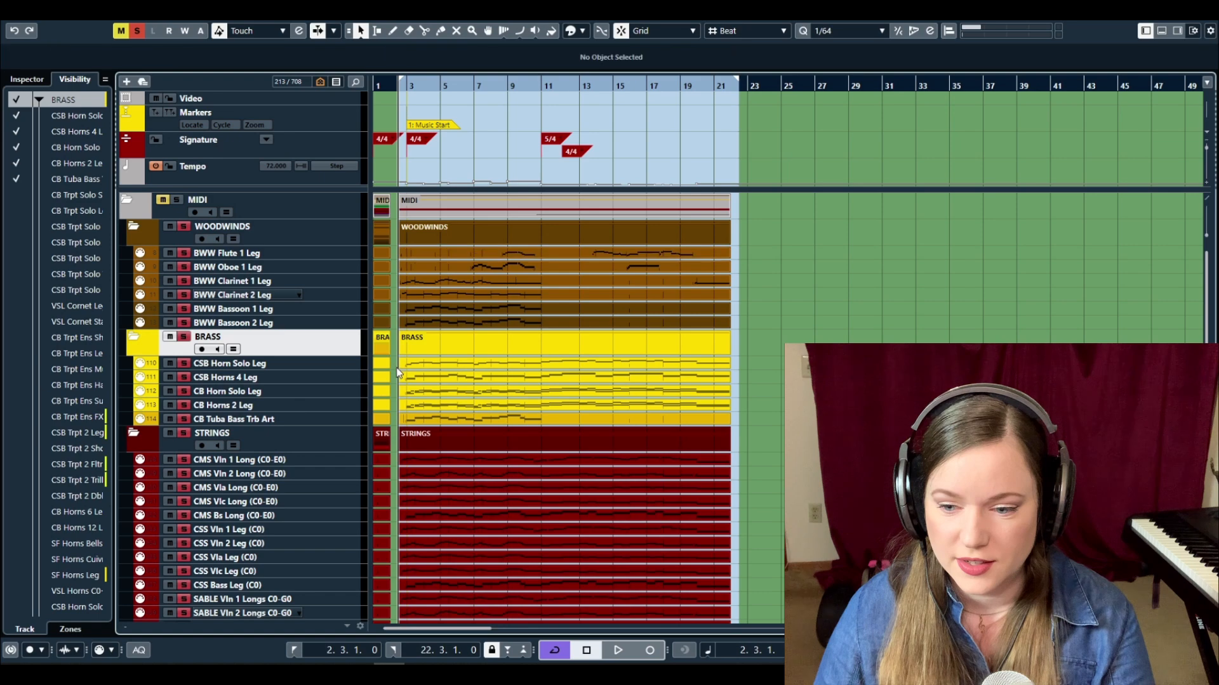
{"action": "left_click_drag", "start_coordinate": [424, 405], "coordinate": [424, 406]}
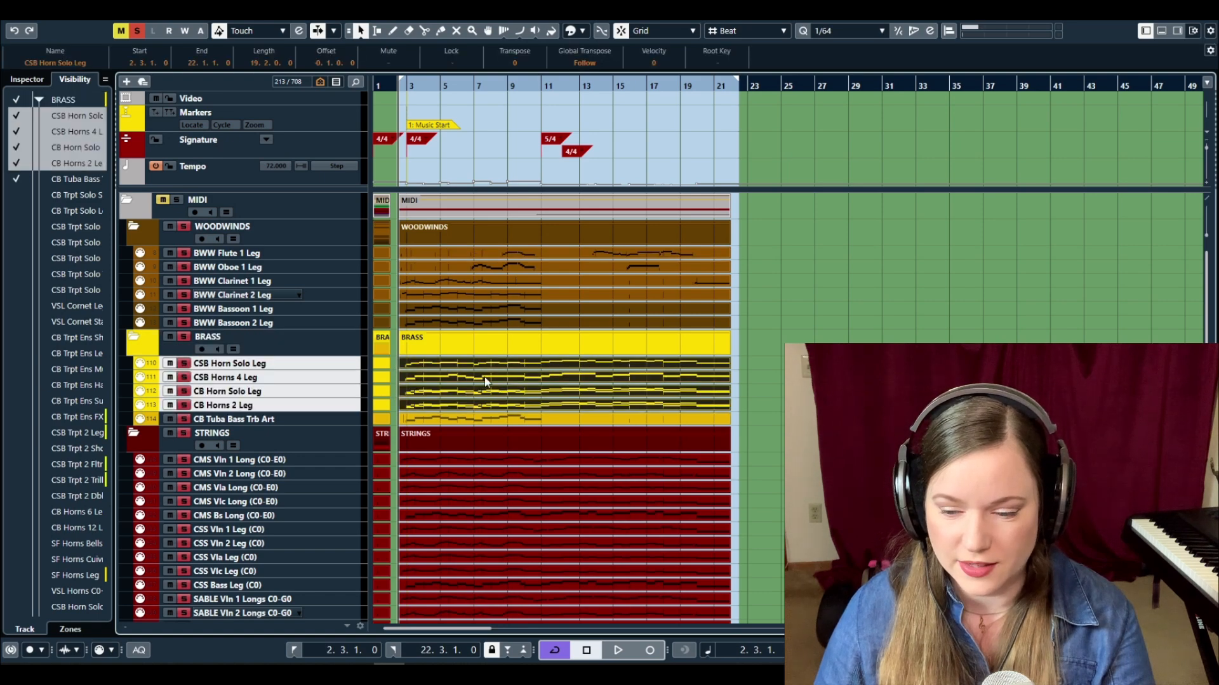
{"action": "double_click", "coordinate": [482, 381]}
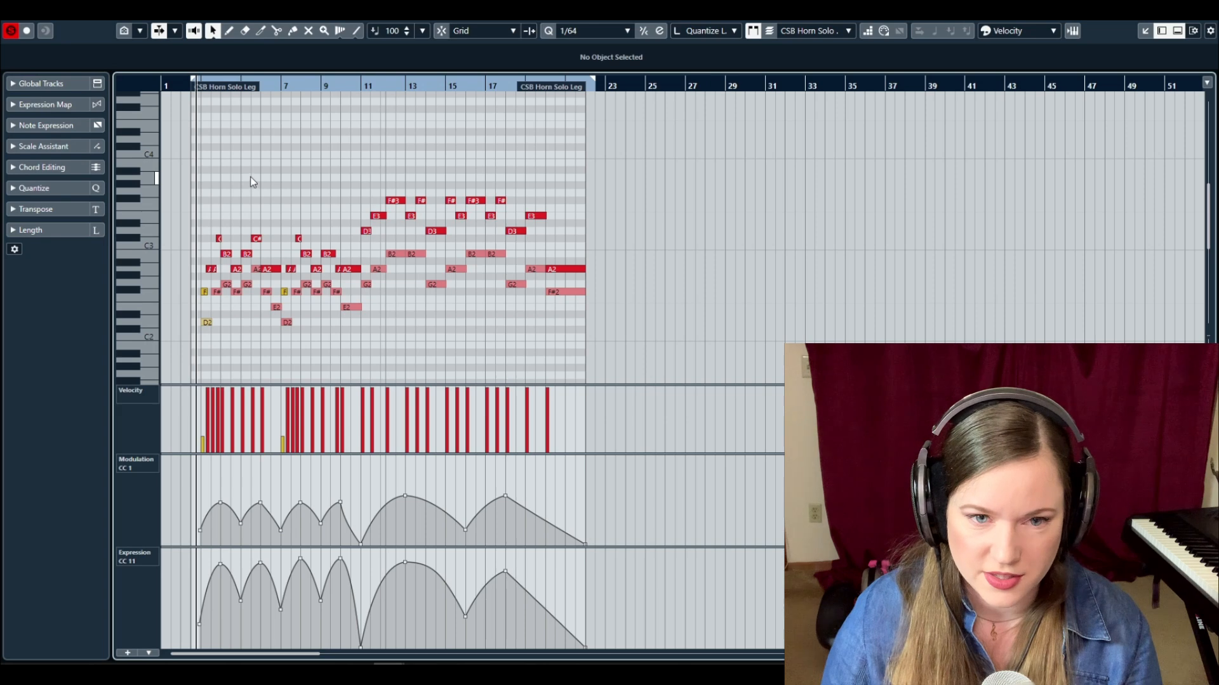
{"action": "key", "text": "space"}
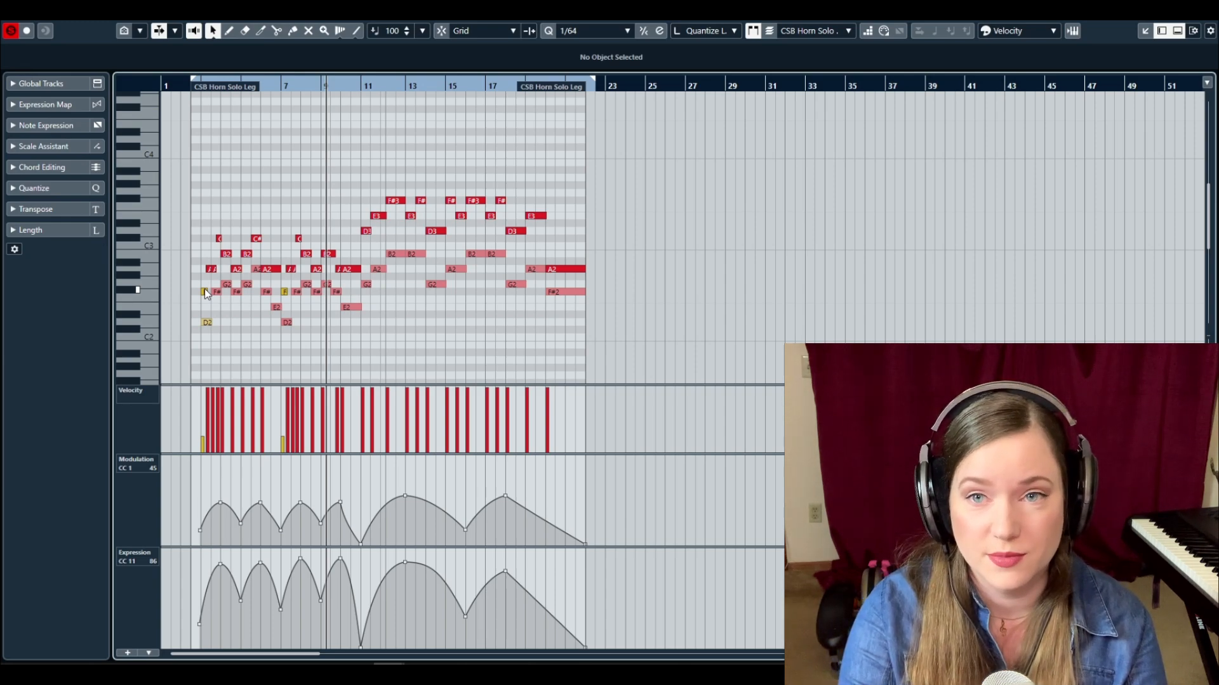
{"action": "key", "text": "Return"}
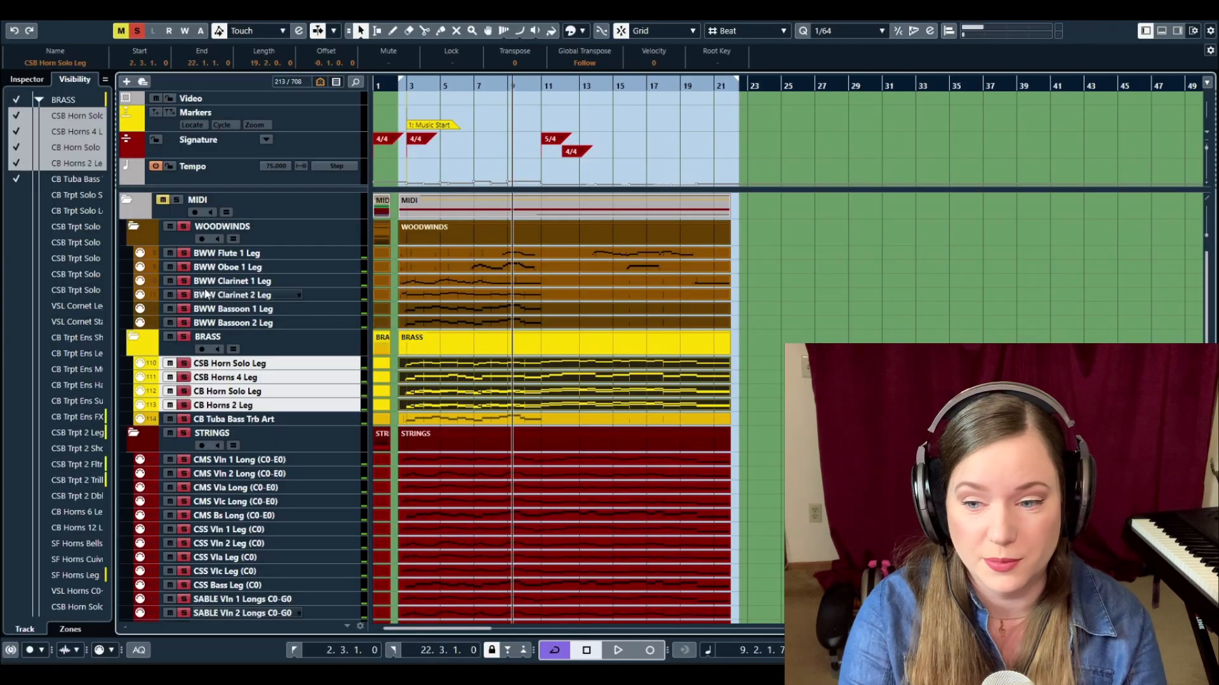
- Open the CB Tuba Bass Trb Art part in the Key Editor and play it from its beginning
{"action": "left_click", "coordinate": [428, 420]}
{"action": "key", "text": "Return"}
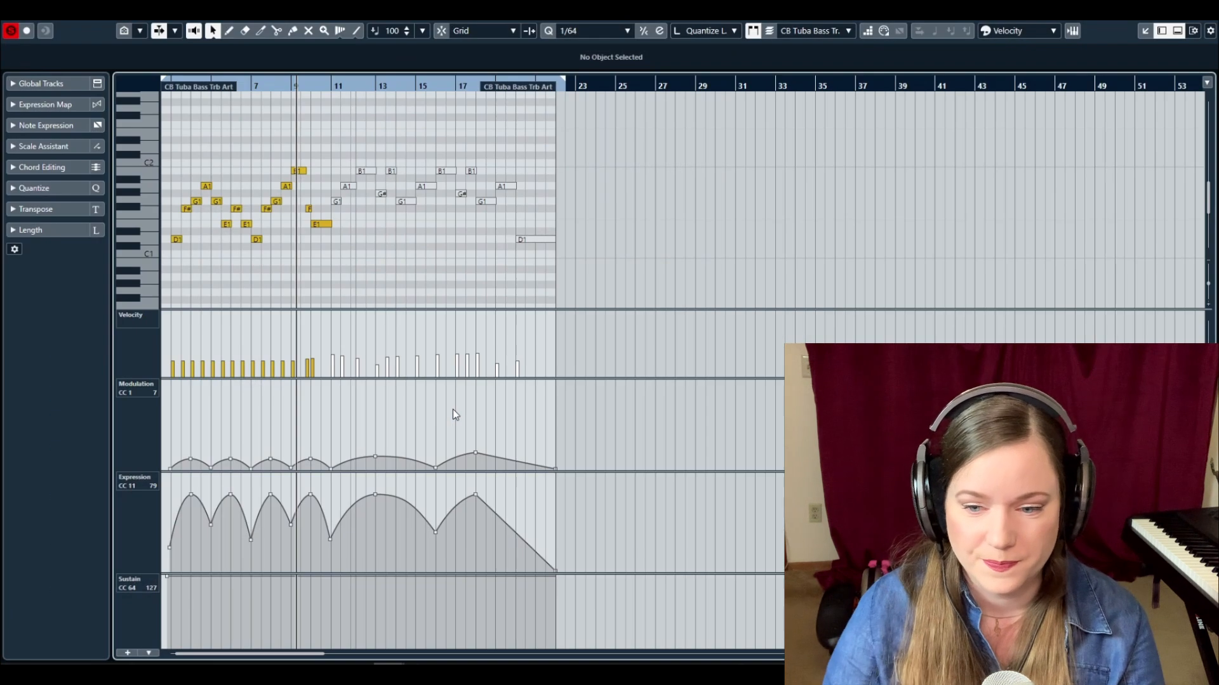
{"action": "left_click_drag", "start_coordinate": [188, 86], "coordinate": [171, 107]}
{"action": "key", "text": "space"}
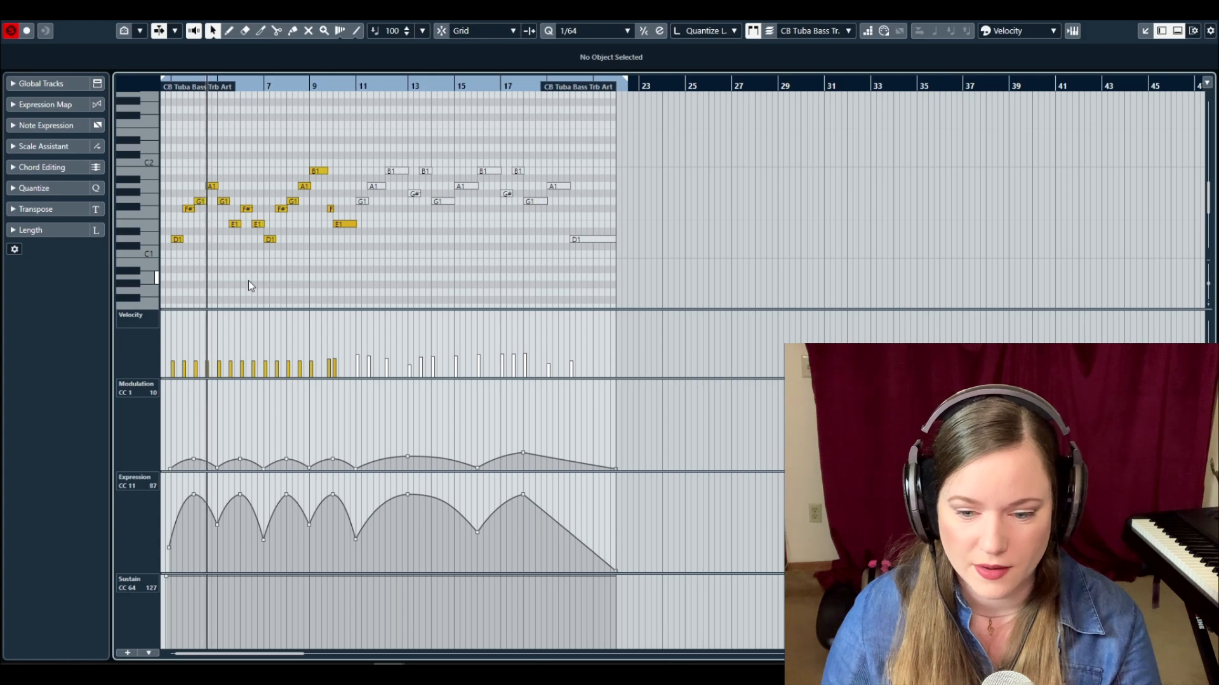
{"action": "key", "text": "Return"}
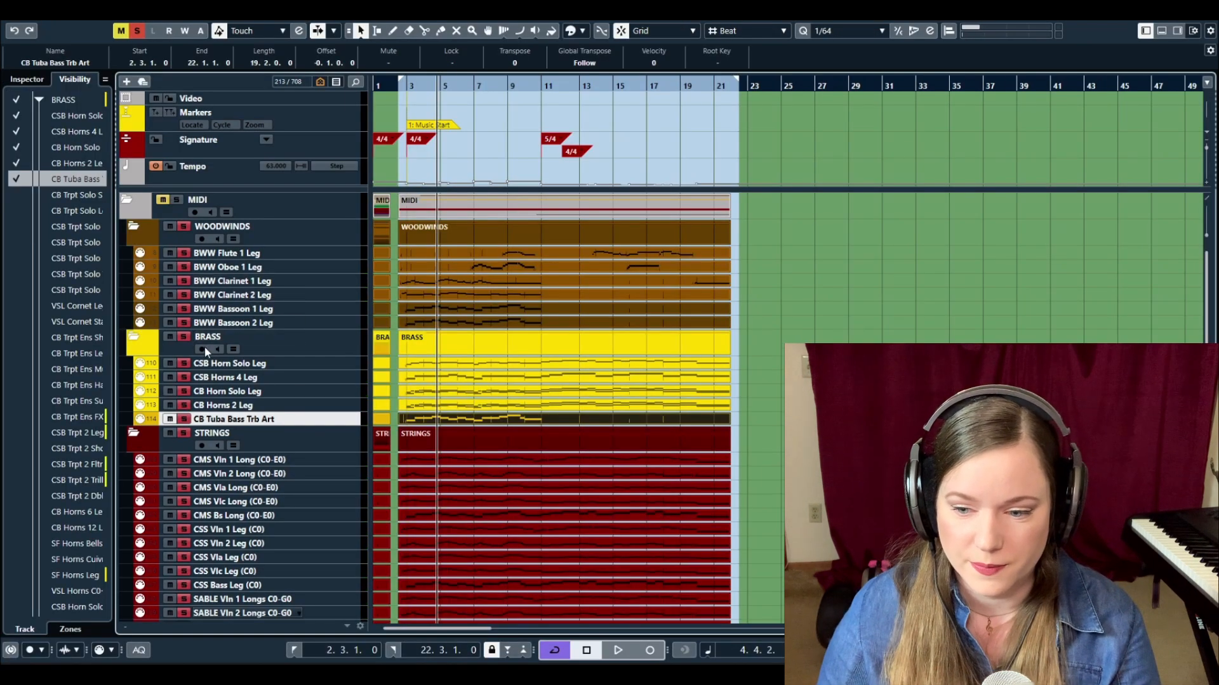
- Solo only the BRASS folder in the project and play it from the start of the music
{"action": "left_click", "coordinate": [184, 336]}
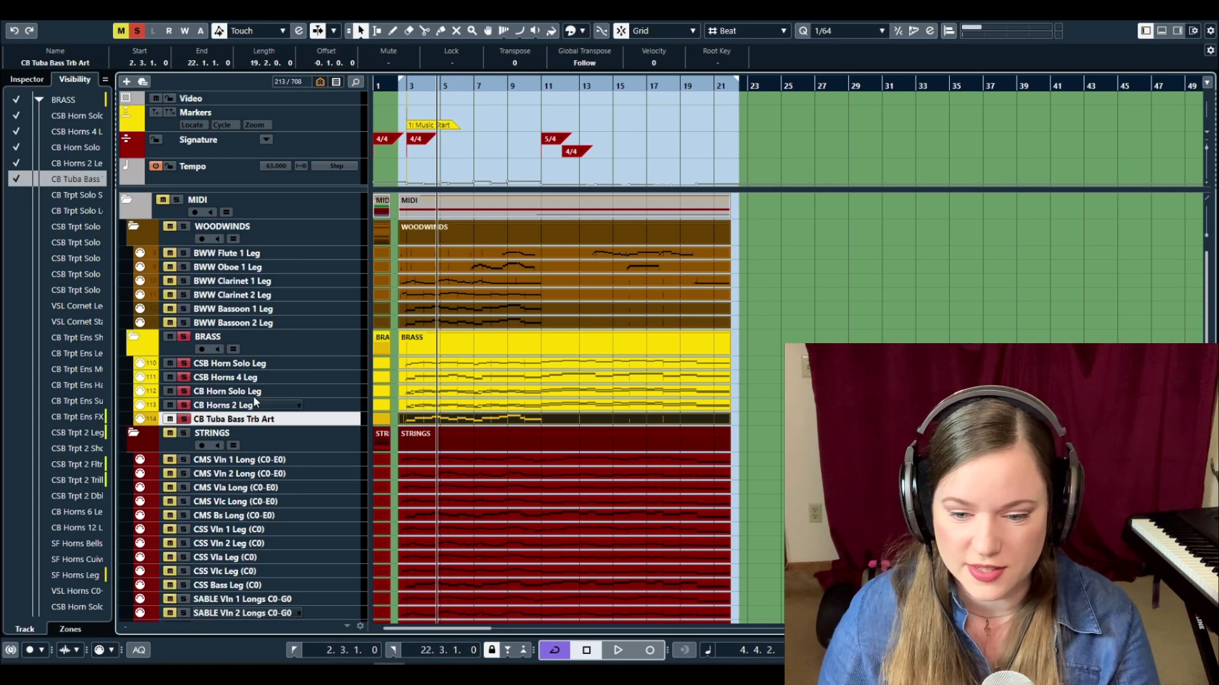
{"action": "left_click", "coordinate": [401, 87]}
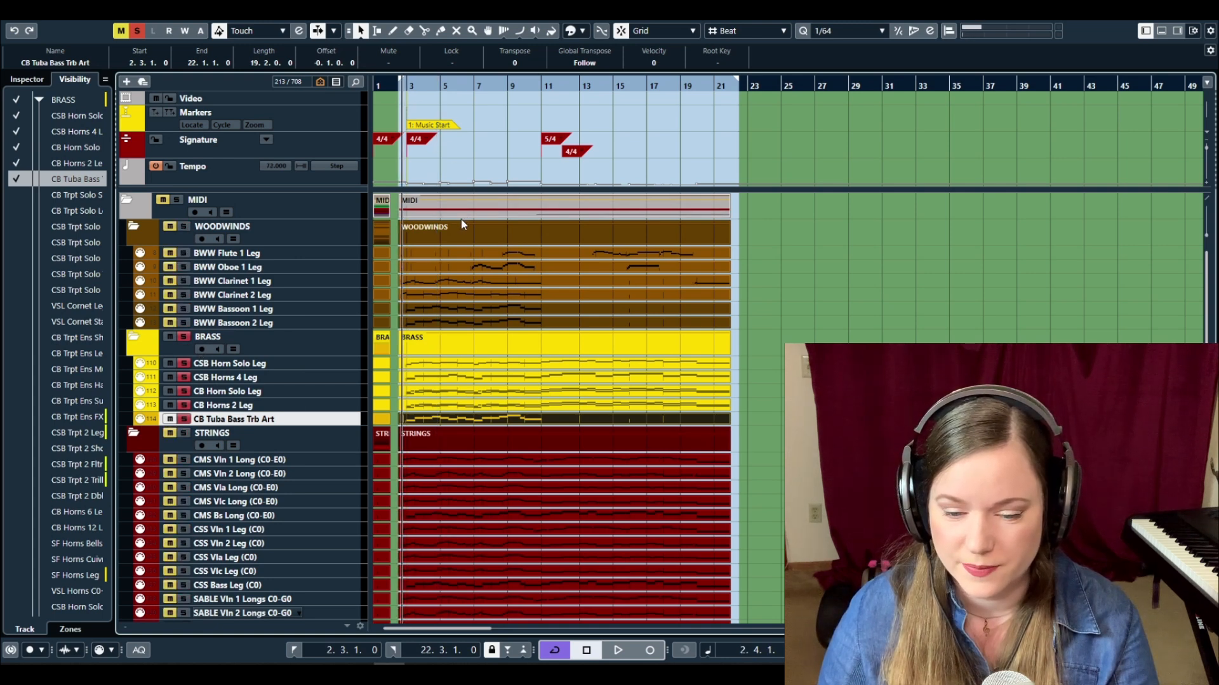
{"action": "key", "text": "space"}
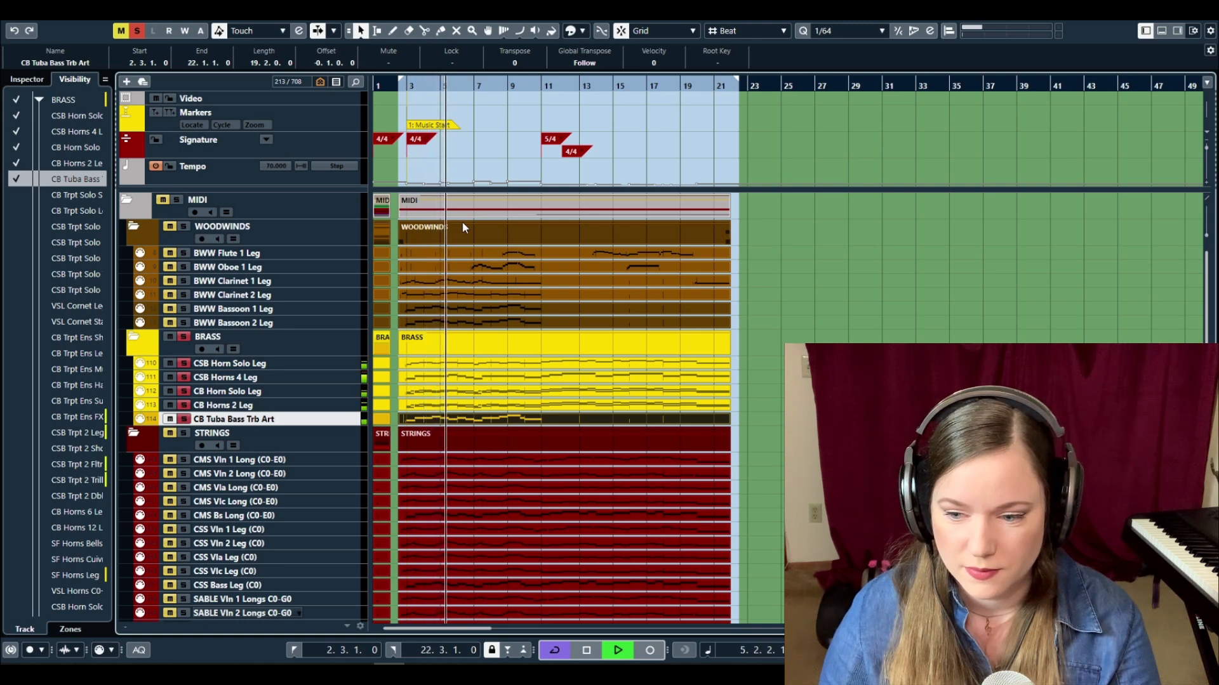
- Clear the BRASS solo and play the full orchestra from the start of the music through bar 21
{"action": "left_click", "coordinate": [184, 337]}
{"action": "left_click", "coordinate": [403, 89]}
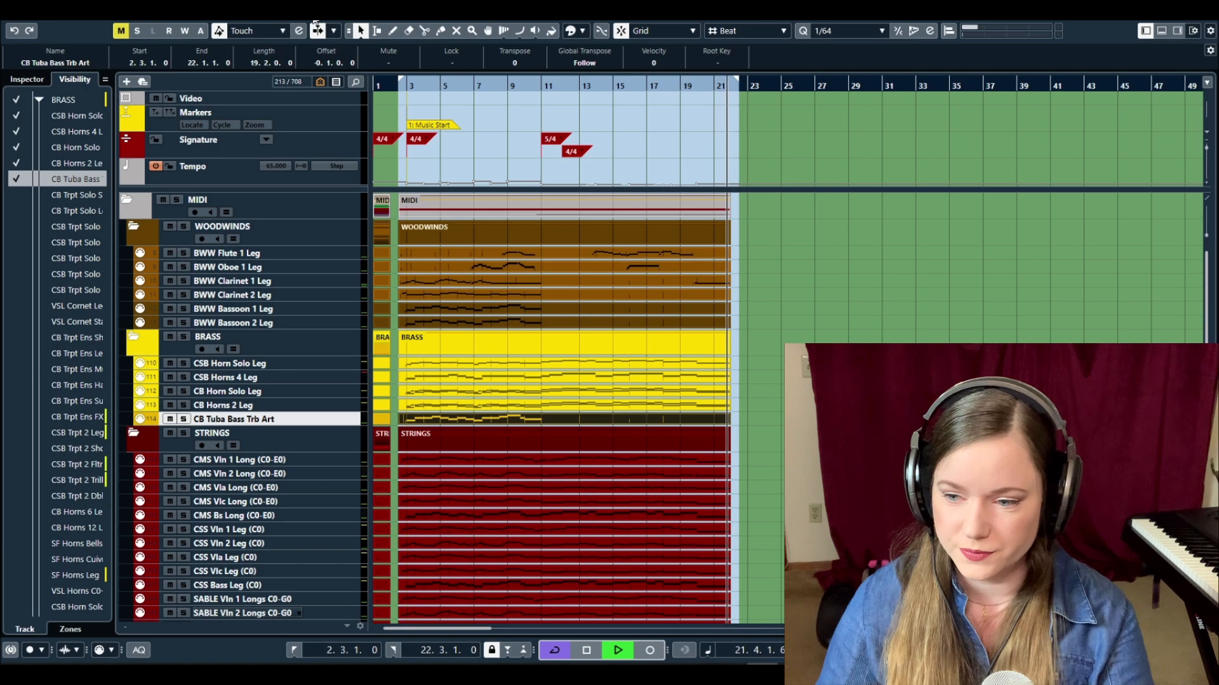
{"action": "key", "text": "space"}
- Open the Harp part in the Key Editor and examine up close how its chord notes are staggered from bar 11
{"action": "scroll", "coordinate": [541, 333], "scroll_direction": "down", "scroll_amount": 5}
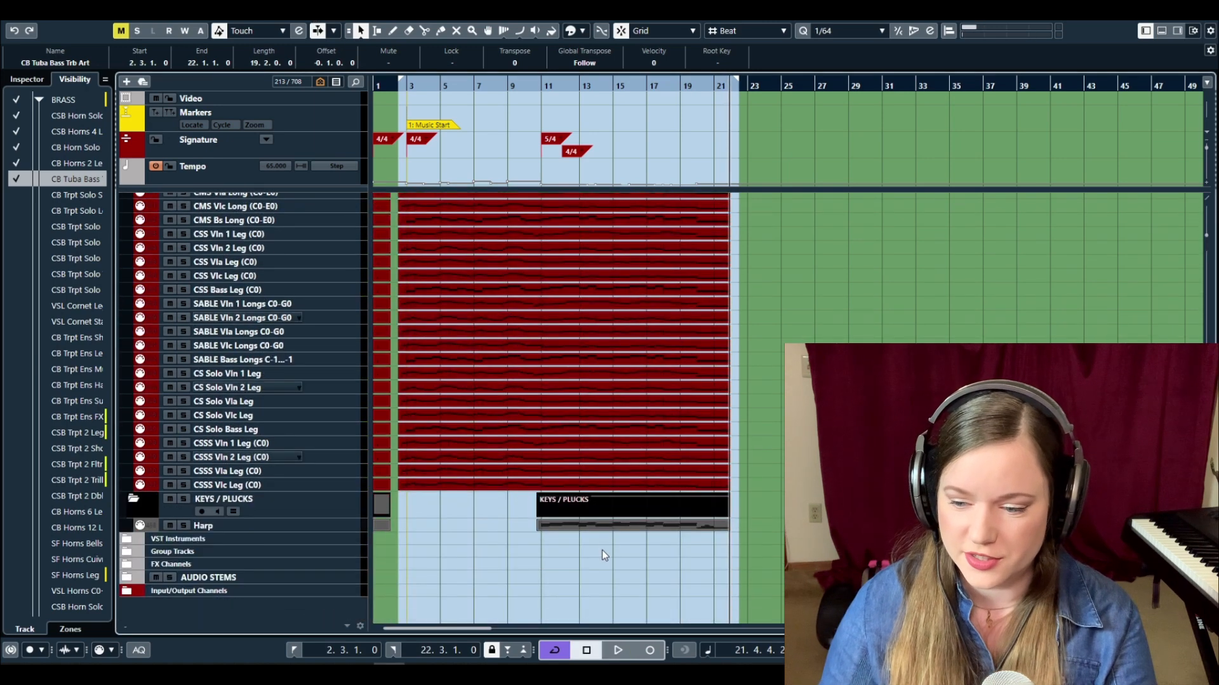
{"action": "left_click", "coordinate": [612, 528]}
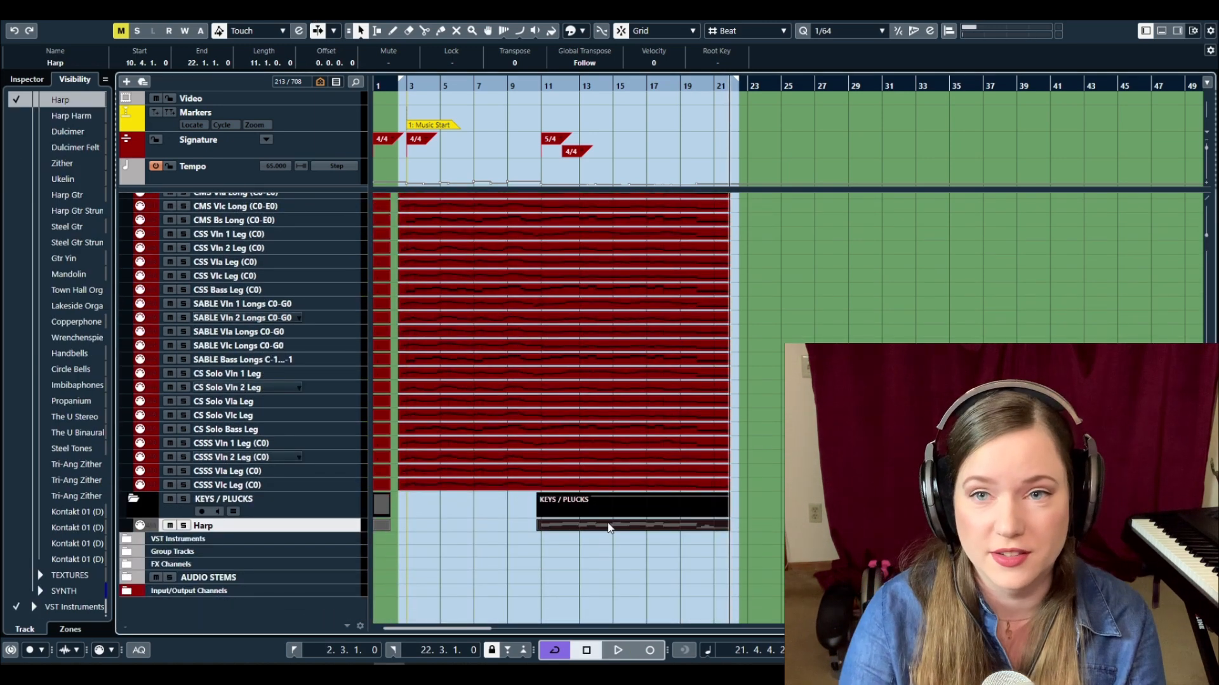
{"action": "double_click", "coordinate": [608, 527]}
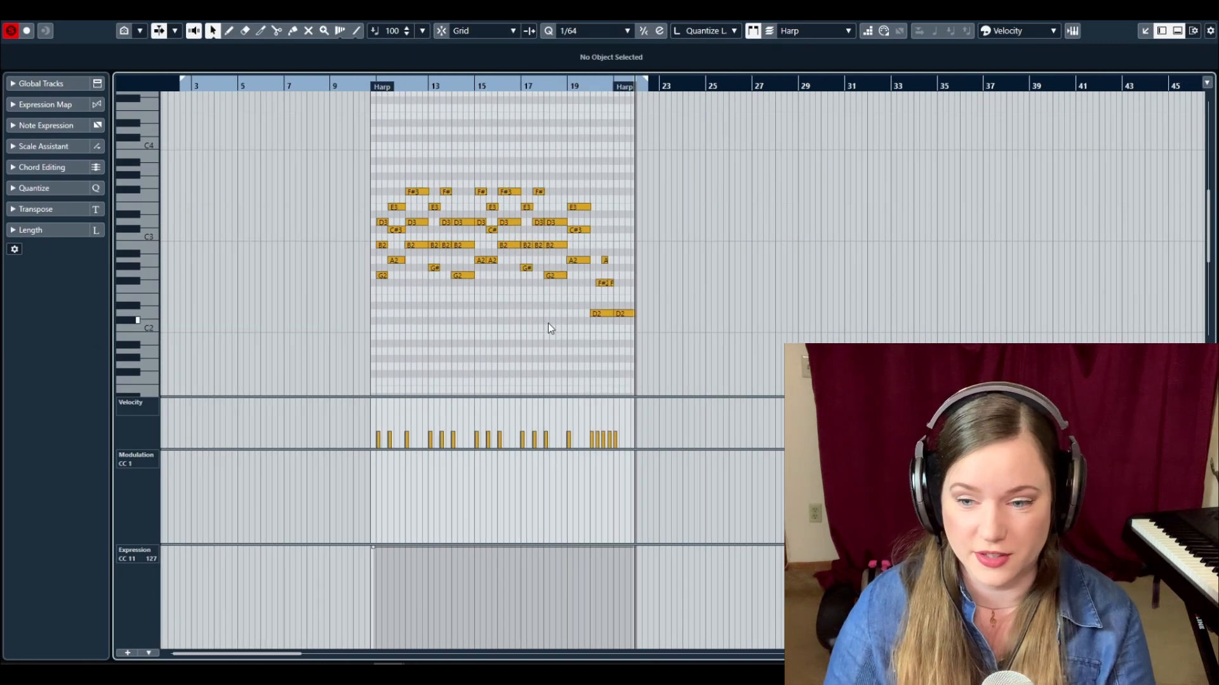
{"action": "key", "text": "h"}
{"action": "key", "text": "h"}
{"action": "key", "text": "h"}
{"action": "key", "text": "h"}
{"action": "key", "text": "h"}
{"action": "scroll", "coordinate": [440, 305], "scroll_direction": "left", "scroll_amount": 10}
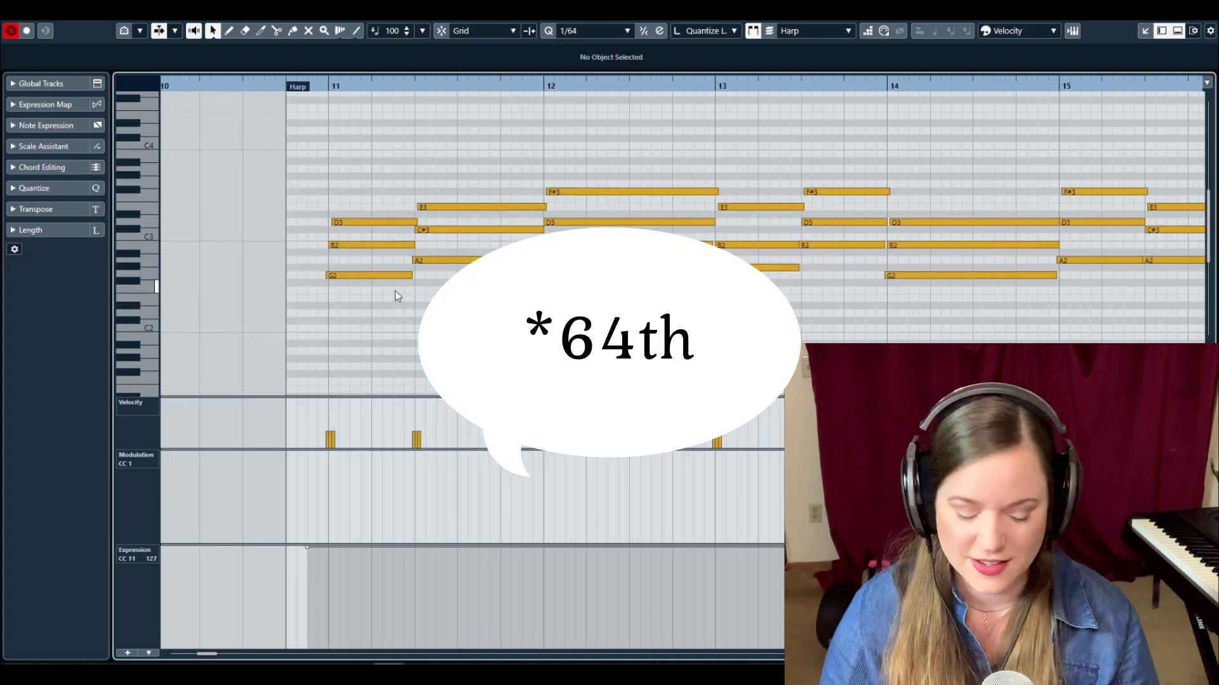
- Examine the whole Harp part through bar 21 in the Key Editor, then return to the project
{"action": "key", "text": "g"}
{"action": "key", "text": "g"}
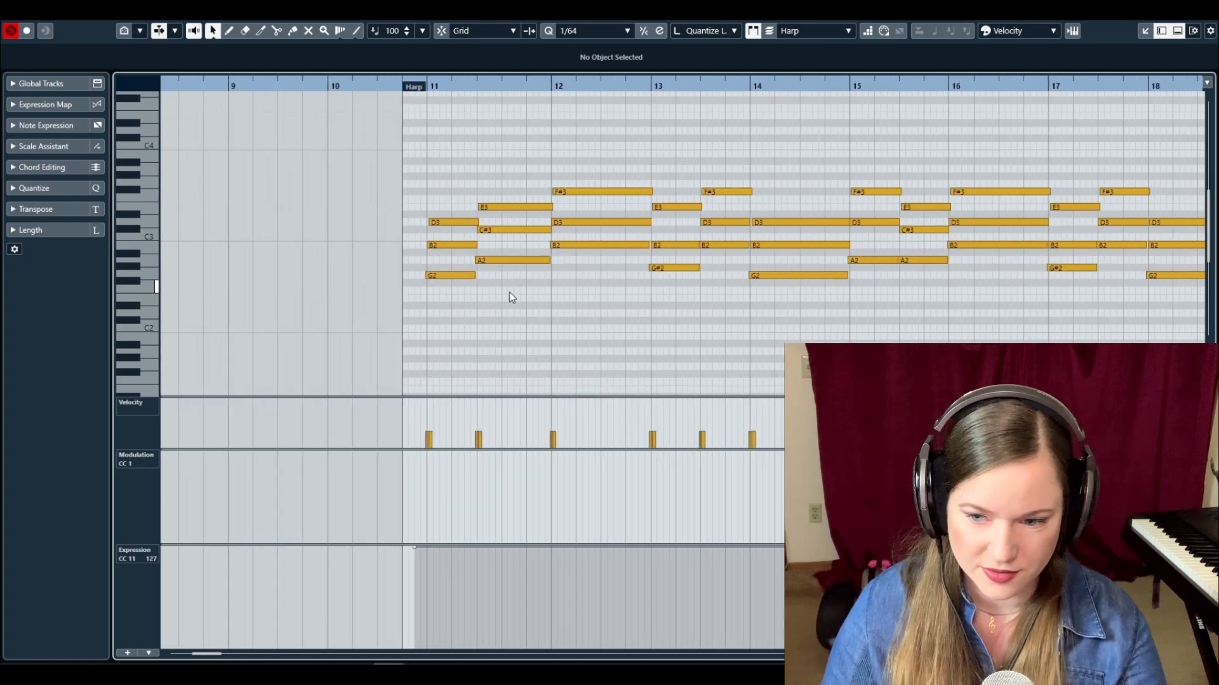
{"action": "key", "text": "g"}
{"action": "key", "text": "g"}
{"action": "key", "text": "g"}
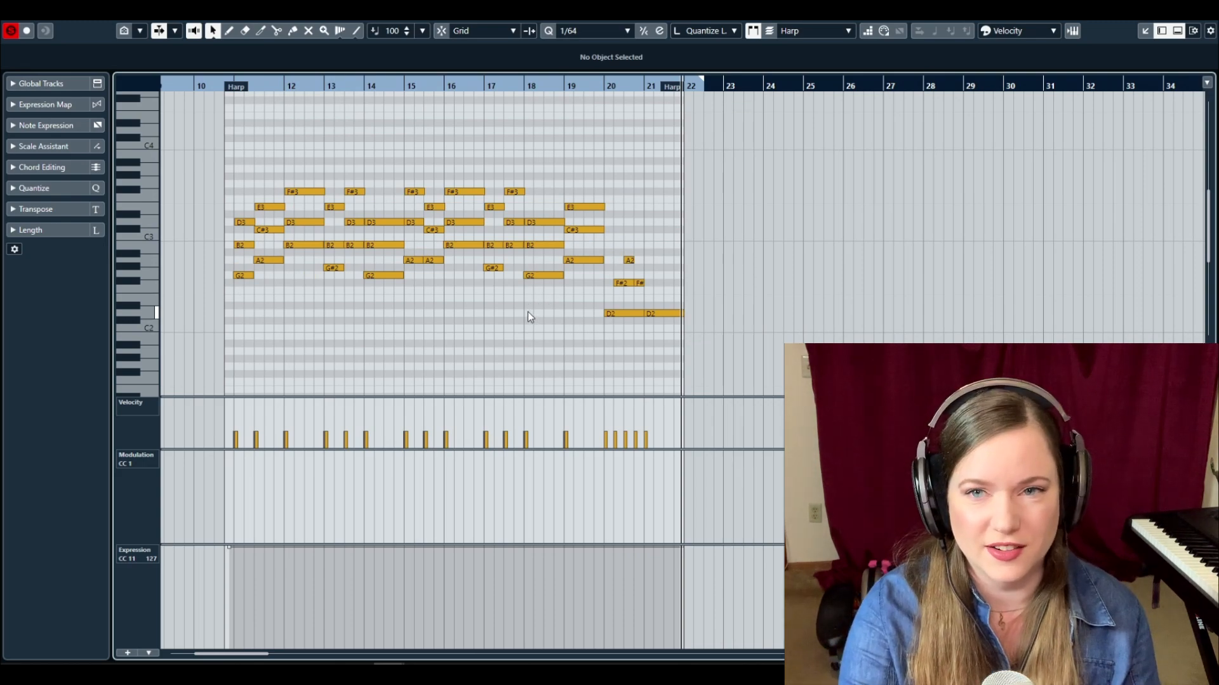
{"action": "key", "text": "Return"}
- Play the ending of the full arrangement from bar 19 to hear the harp with the orchestra
{"action": "scroll", "coordinate": [459, 303], "scroll_direction": "right", "scroll_amount": 5}
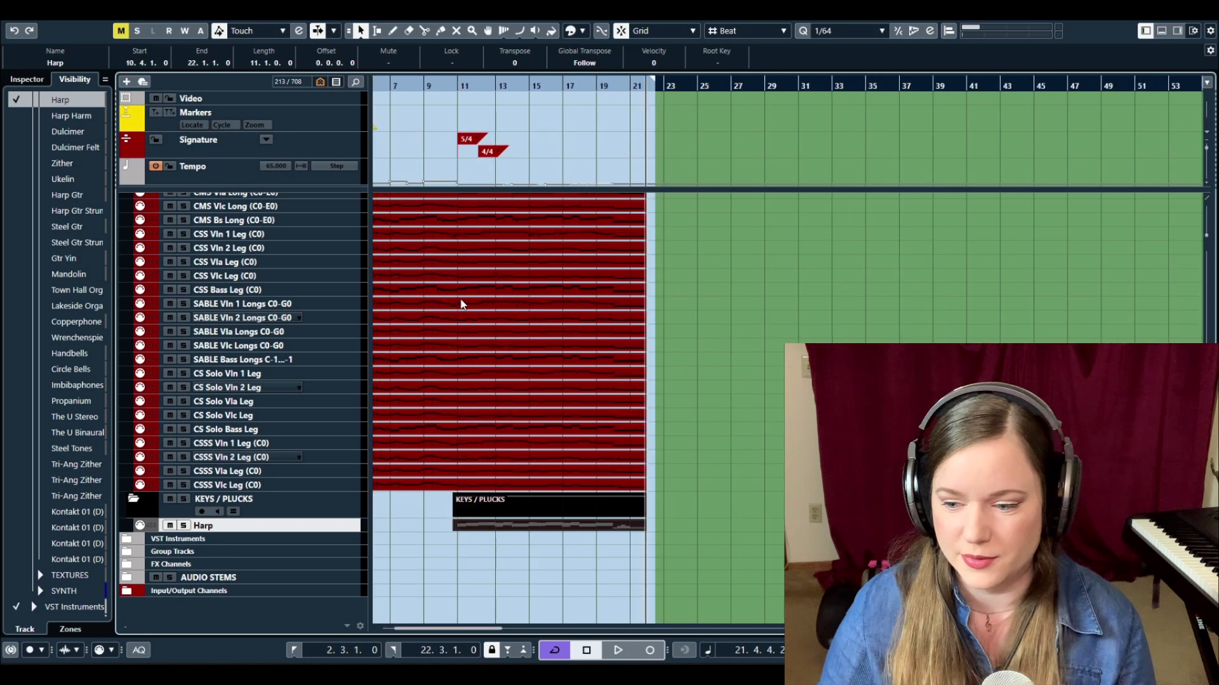
{"action": "left_click", "coordinate": [514, 89]}
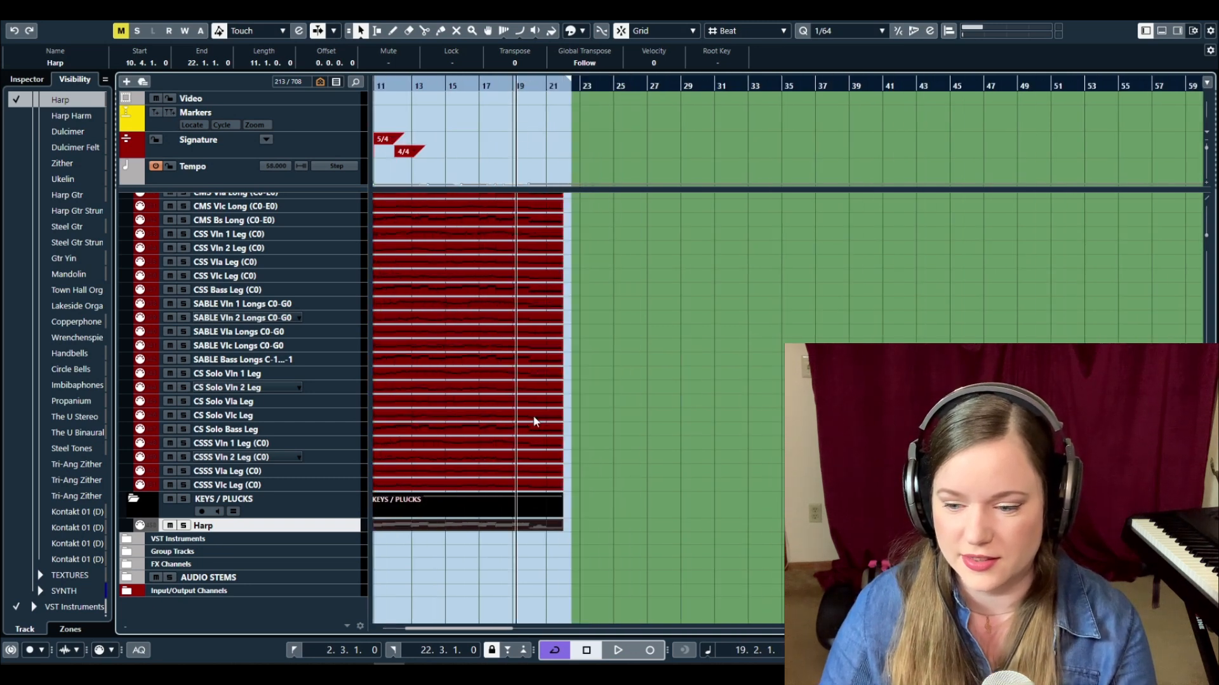
{"action": "key", "text": "space"}
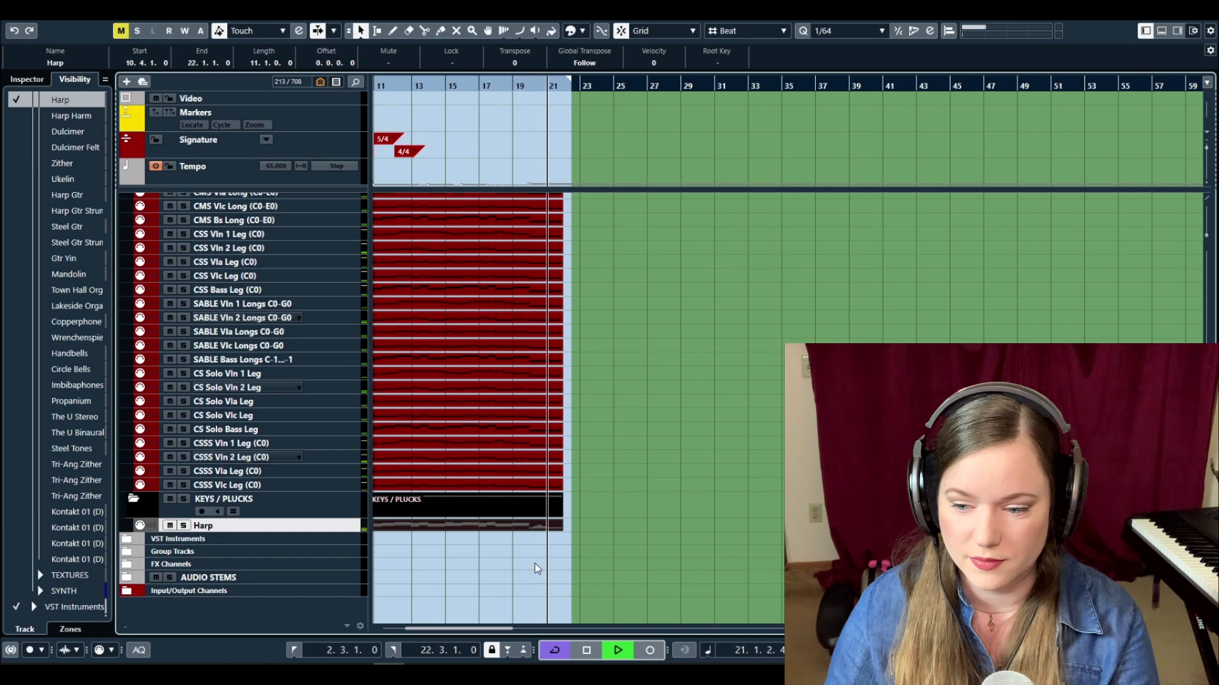
{"action": "key", "text": "space"}
- Look over the whole arrangement's tracks, from the WOODWINDS folder through BRASS and STRINGS to the Harp
{"action": "scroll", "coordinate": [513, 569], "scroll_direction": "left", "scroll_amount": 5}
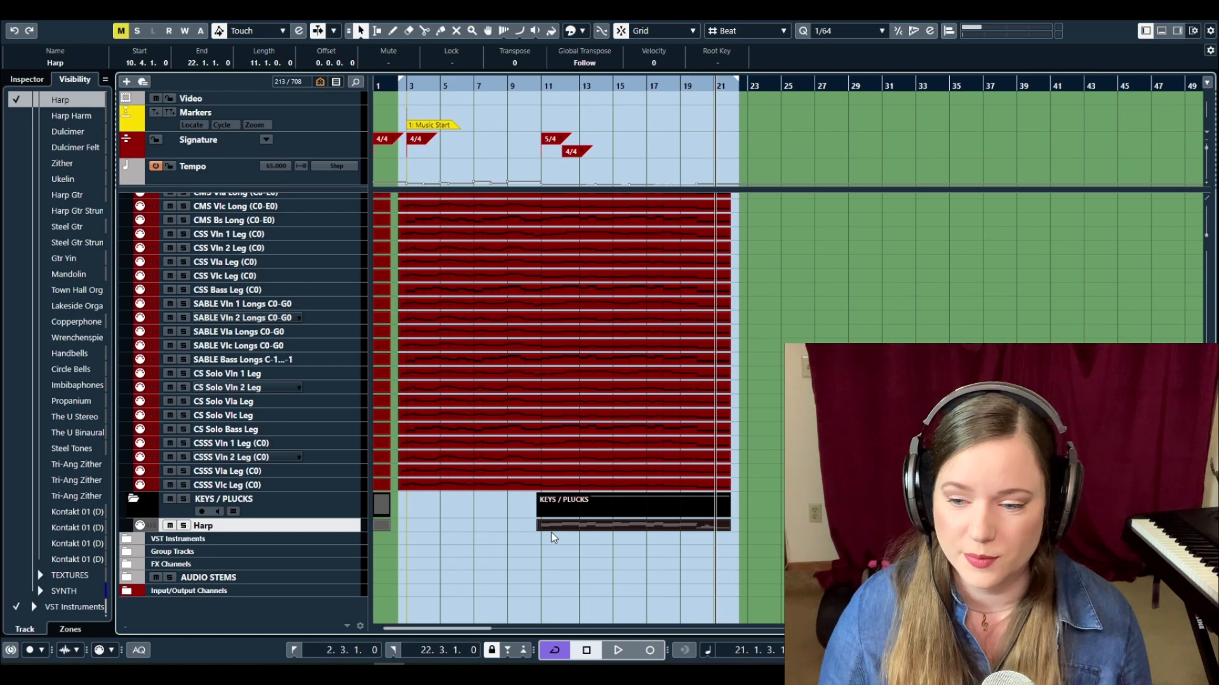
{"action": "scroll", "coordinate": [525, 509], "scroll_direction": "up", "scroll_amount": 5}
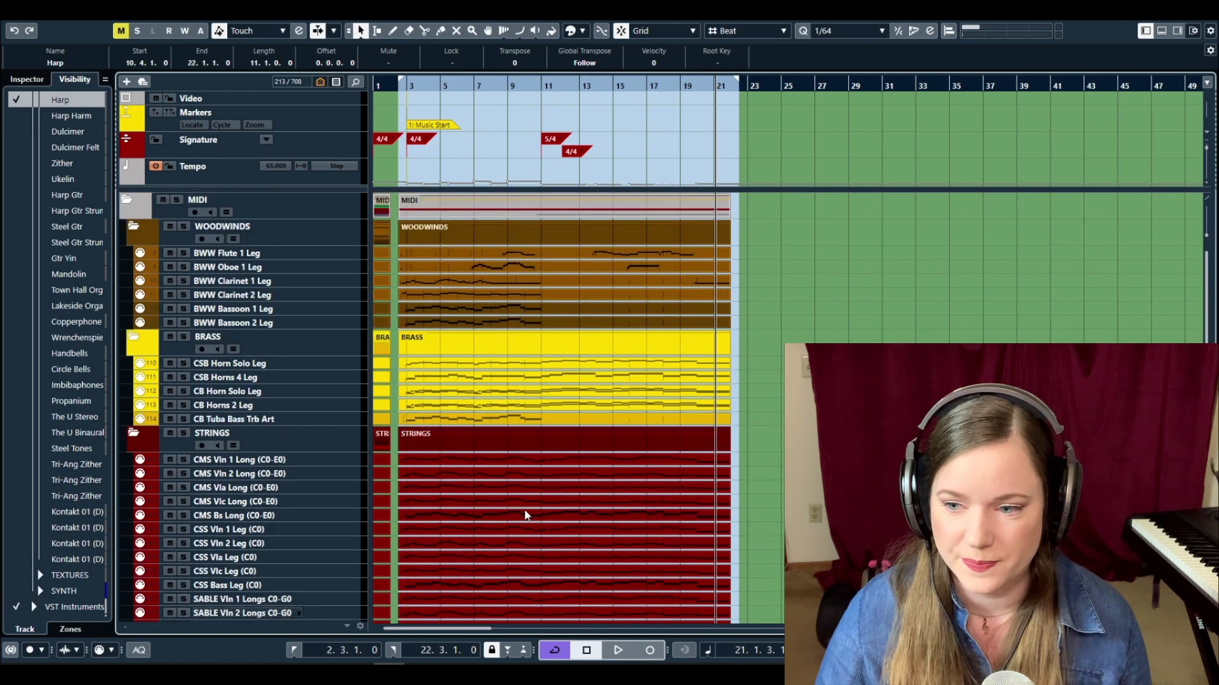
{"action": "scroll", "coordinate": [525, 526], "scroll_direction": "down", "scroll_amount": 4}
{"action": "scroll", "coordinate": [524, 527], "scroll_direction": "up", "scroll_amount": 6}
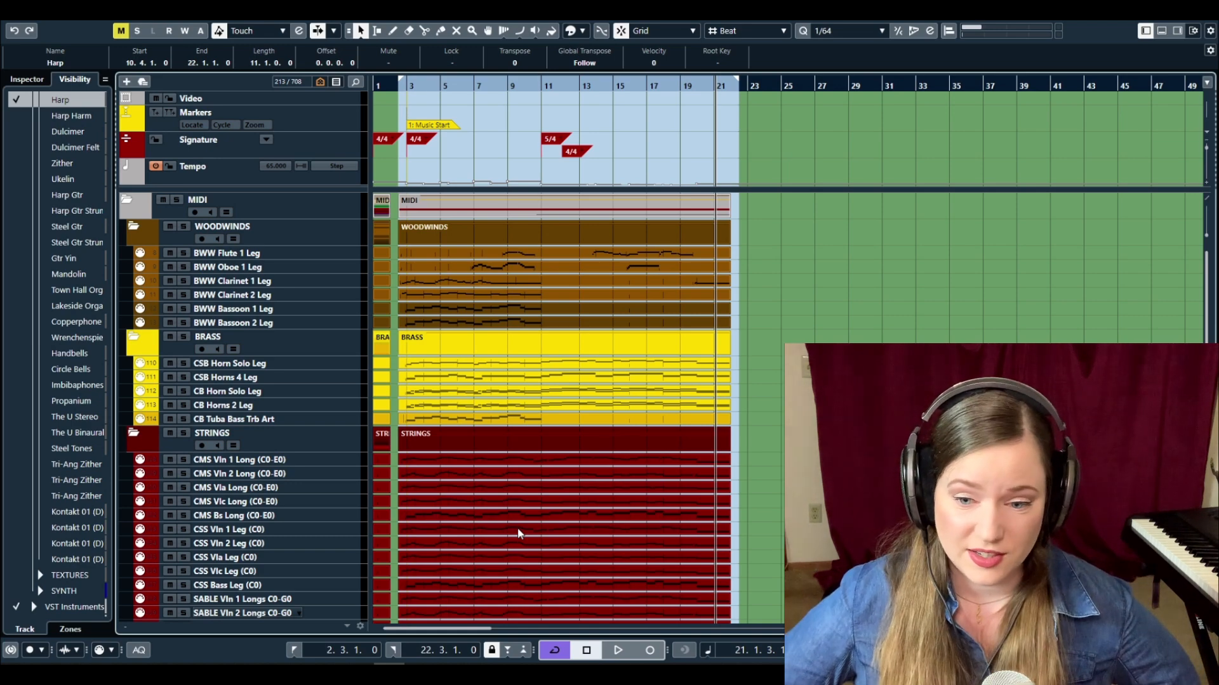
{"action": "scroll", "coordinate": [488, 507], "scroll_direction": "down", "scroll_amount": 4}
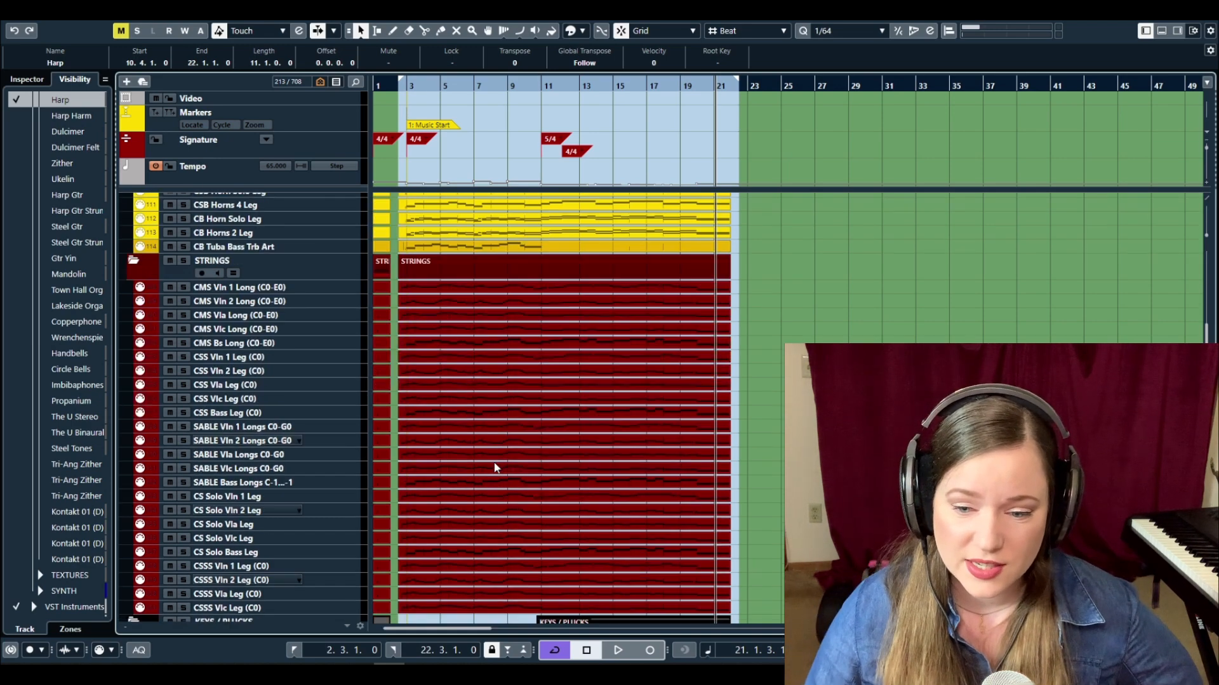
{"action": "scroll", "coordinate": [494, 475], "scroll_direction": "down", "scroll_amount": 2}
{"action": "scroll", "coordinate": [494, 475], "scroll_direction": "up", "scroll_amount": 6}
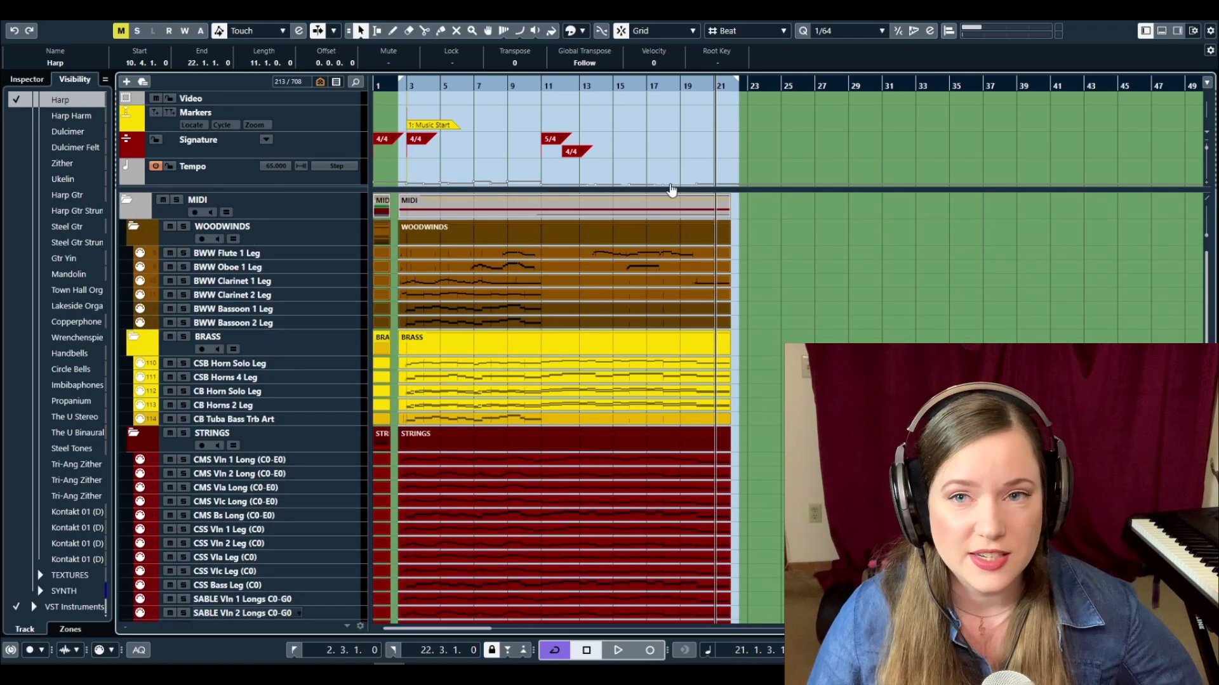
{"action": "left_click", "coordinate": [604, 355]}
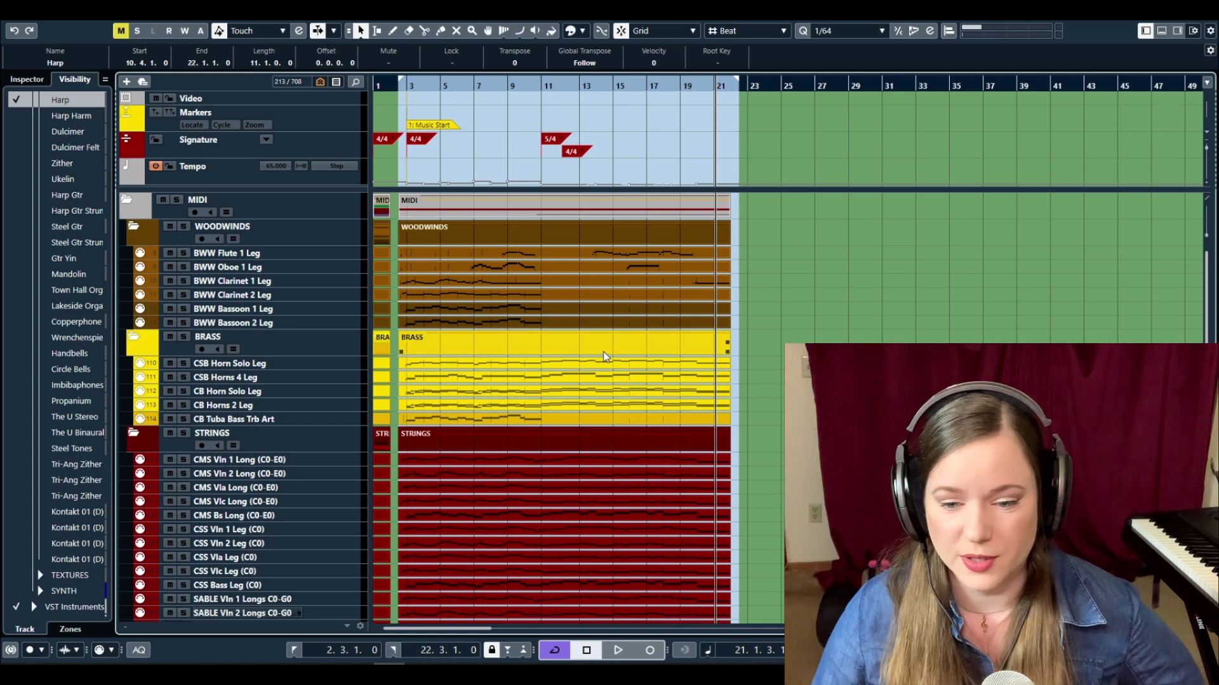